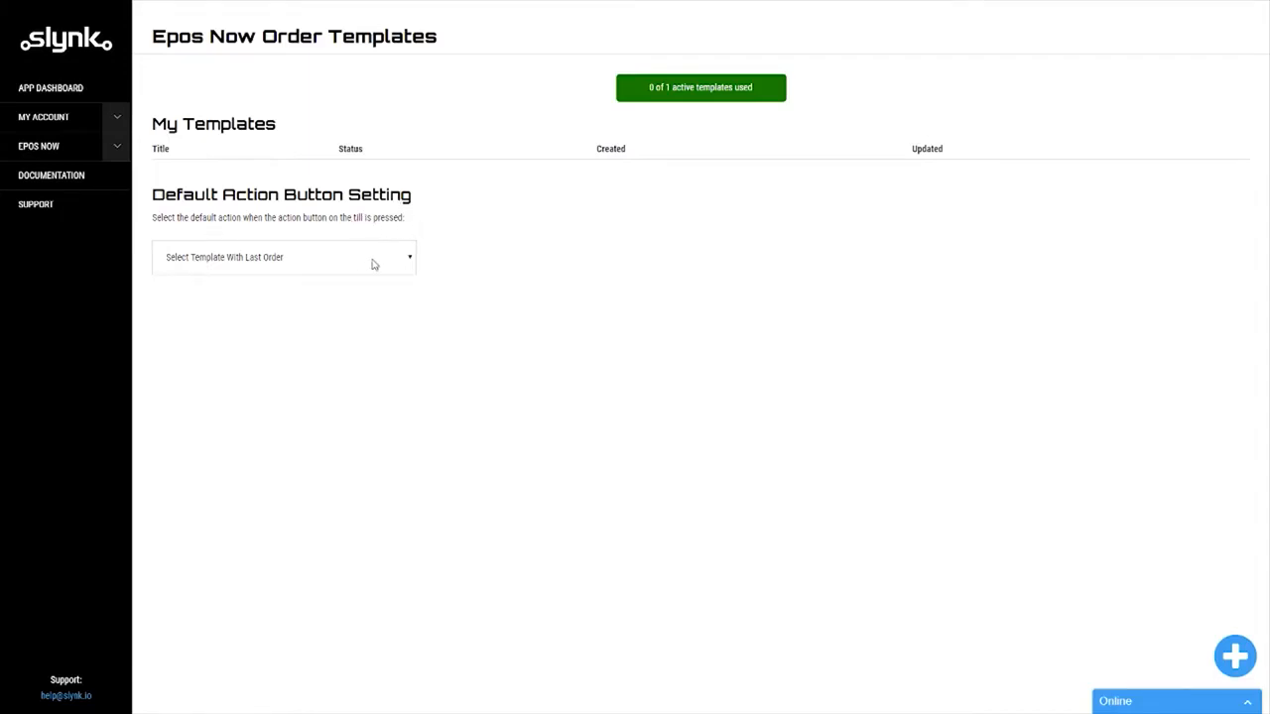
# Step: Choose "Select Template With Last Order" as the default action for the till's action button
pyautogui.click(374, 264)
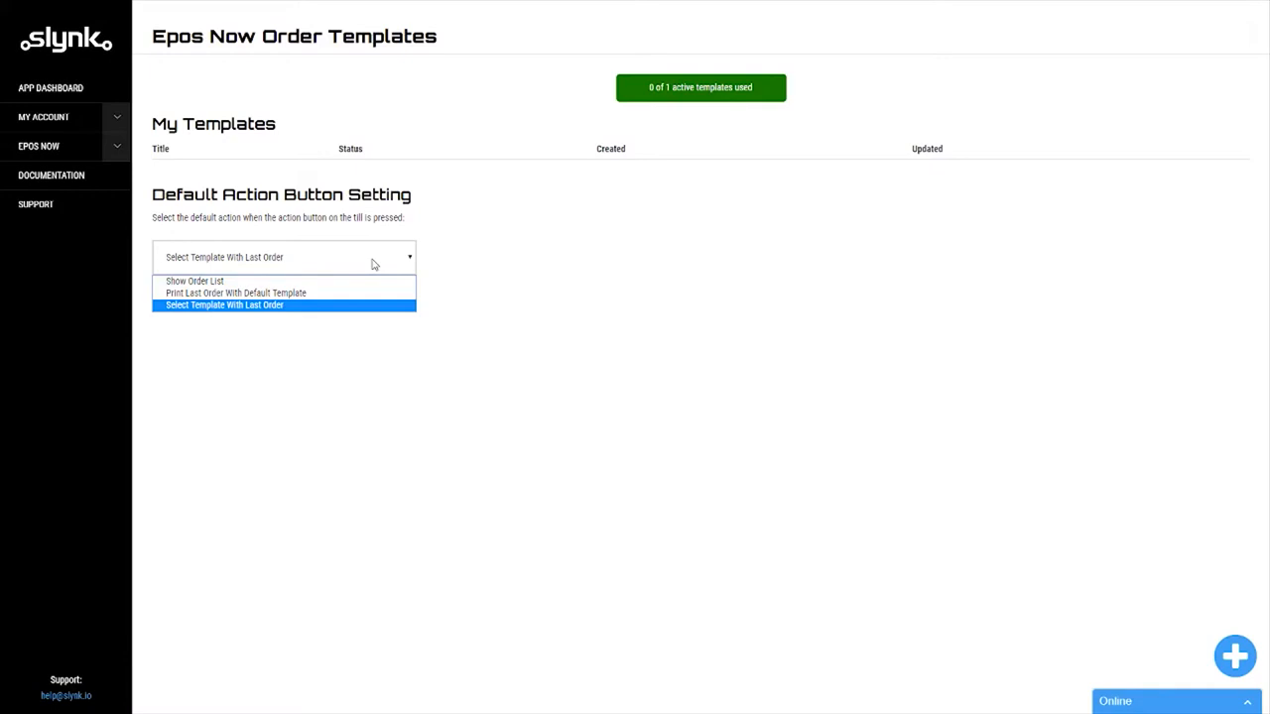
pyautogui.click(290, 310)
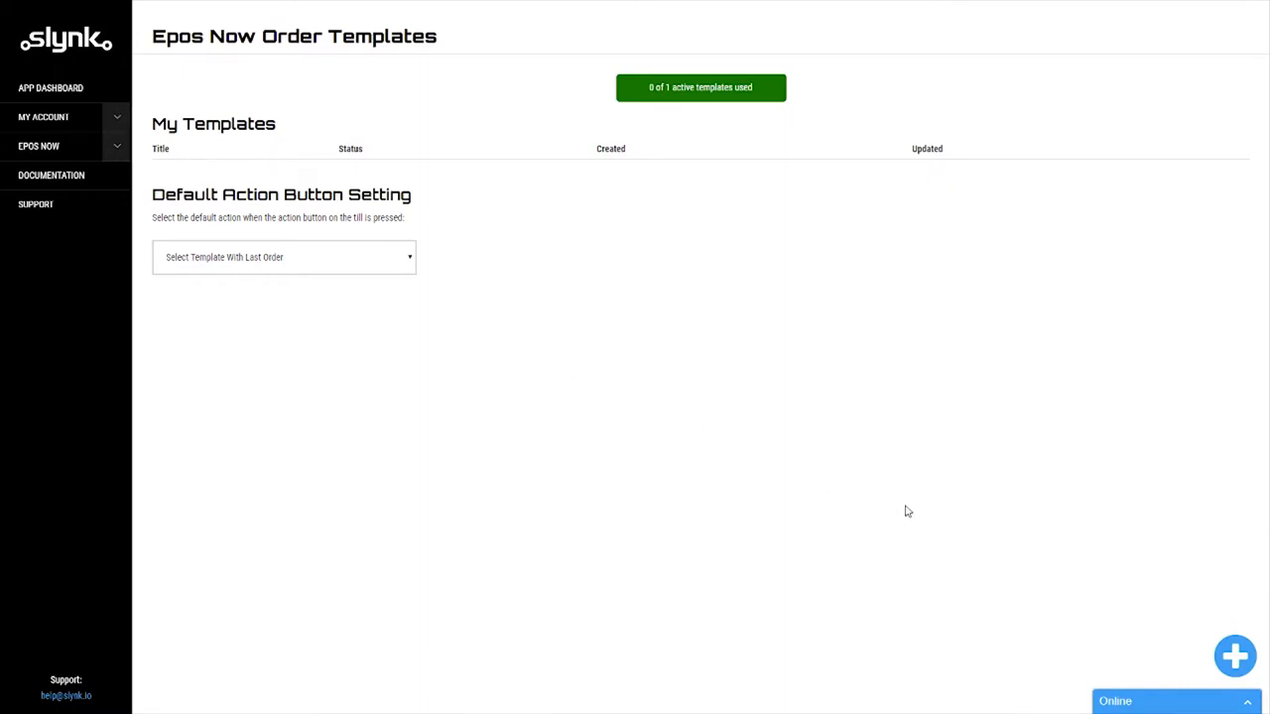
# Step: Create a new order template from the Invoice sample after viewing its enlarged image
pyautogui.click(1235, 656)
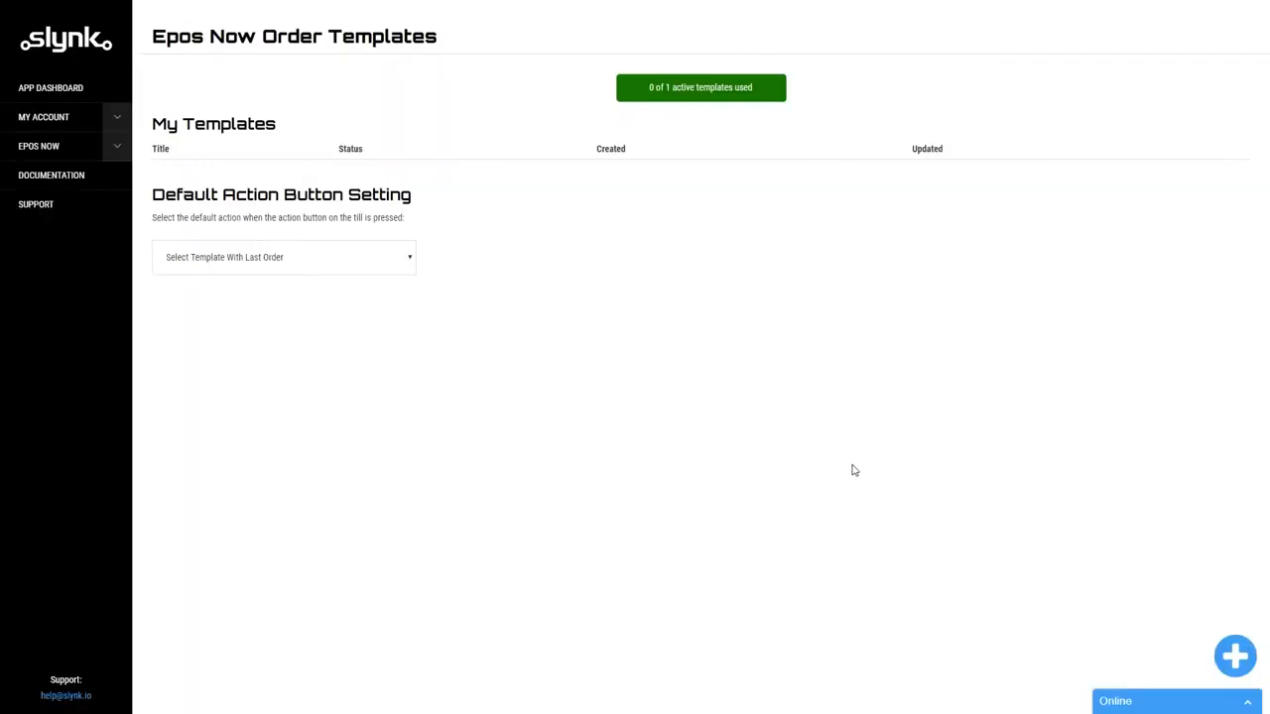
pyautogui.click(1235, 659)
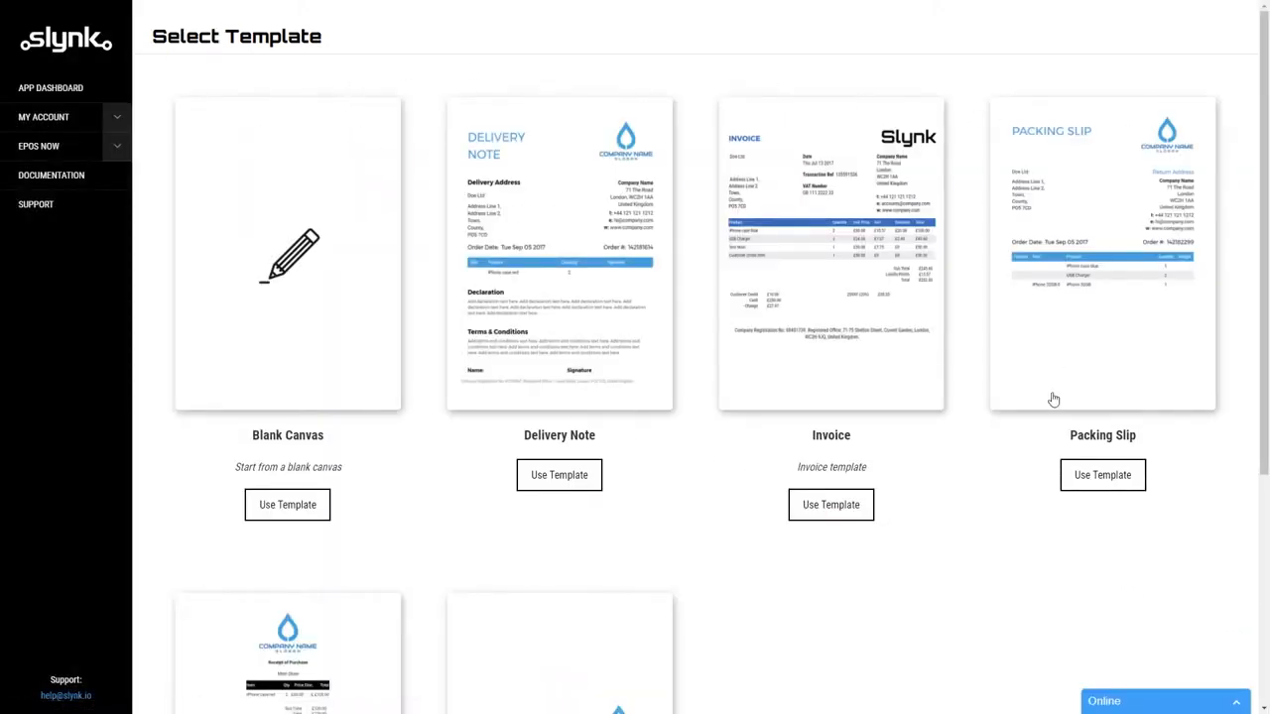
pyautogui.scroll(-4, 744, 505)
pyautogui.scroll(4, 674, 501)
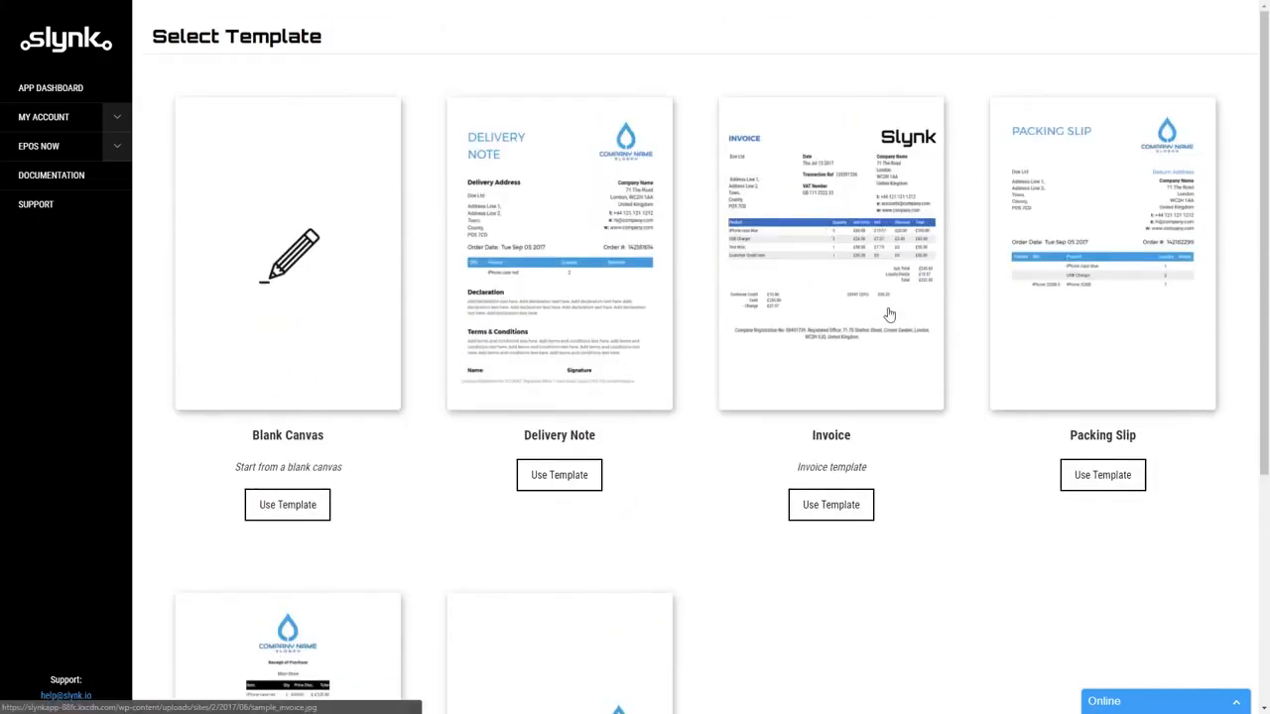
pyautogui.click(876, 249)
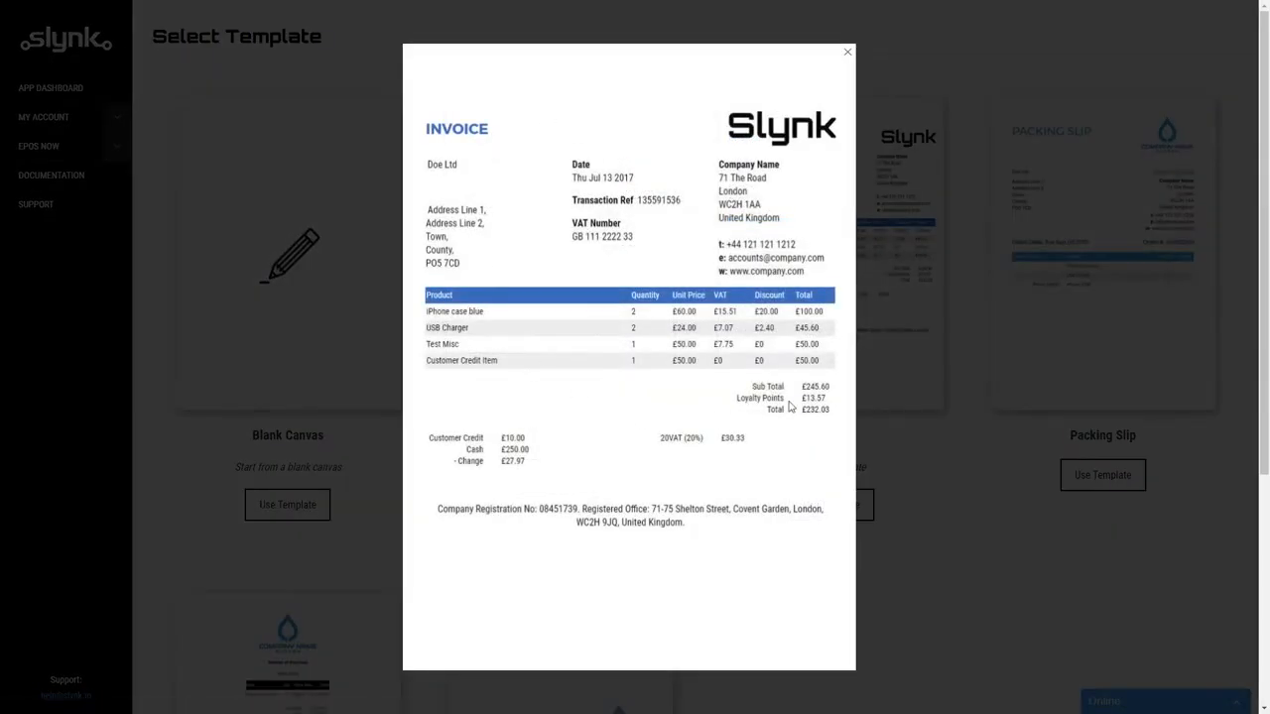
pyautogui.click(847, 52)
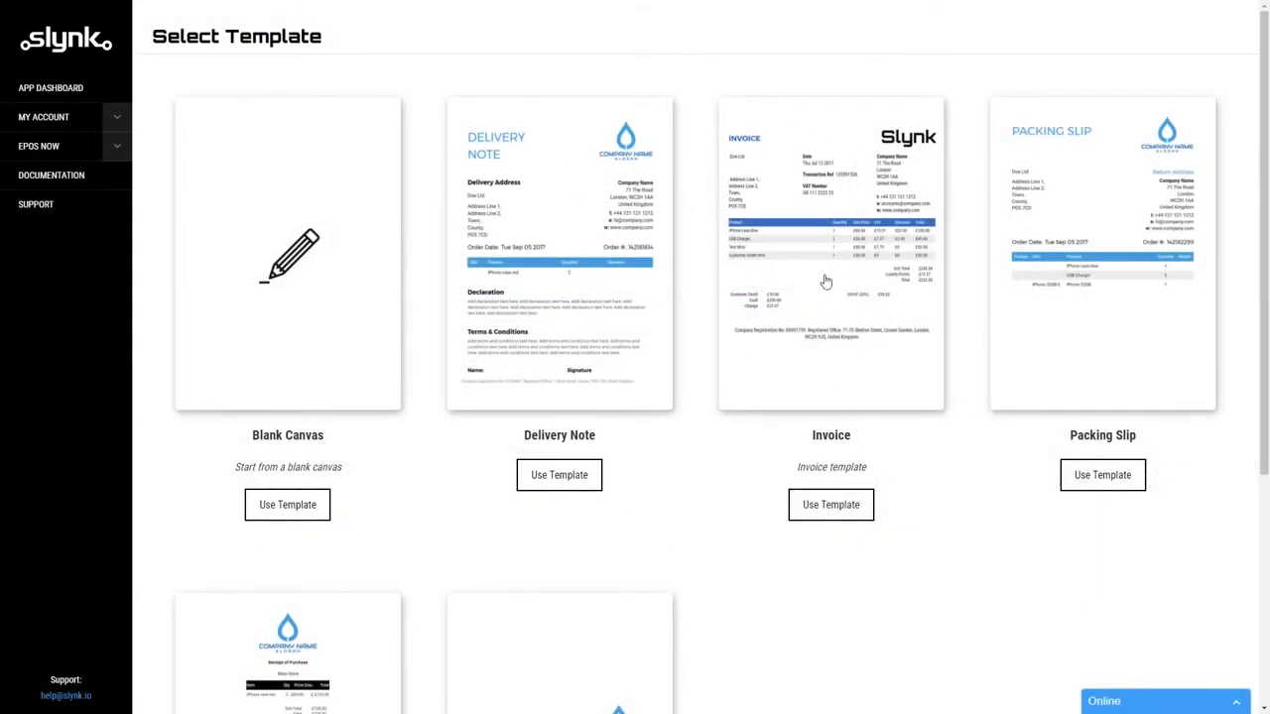
pyautogui.click(828, 503)
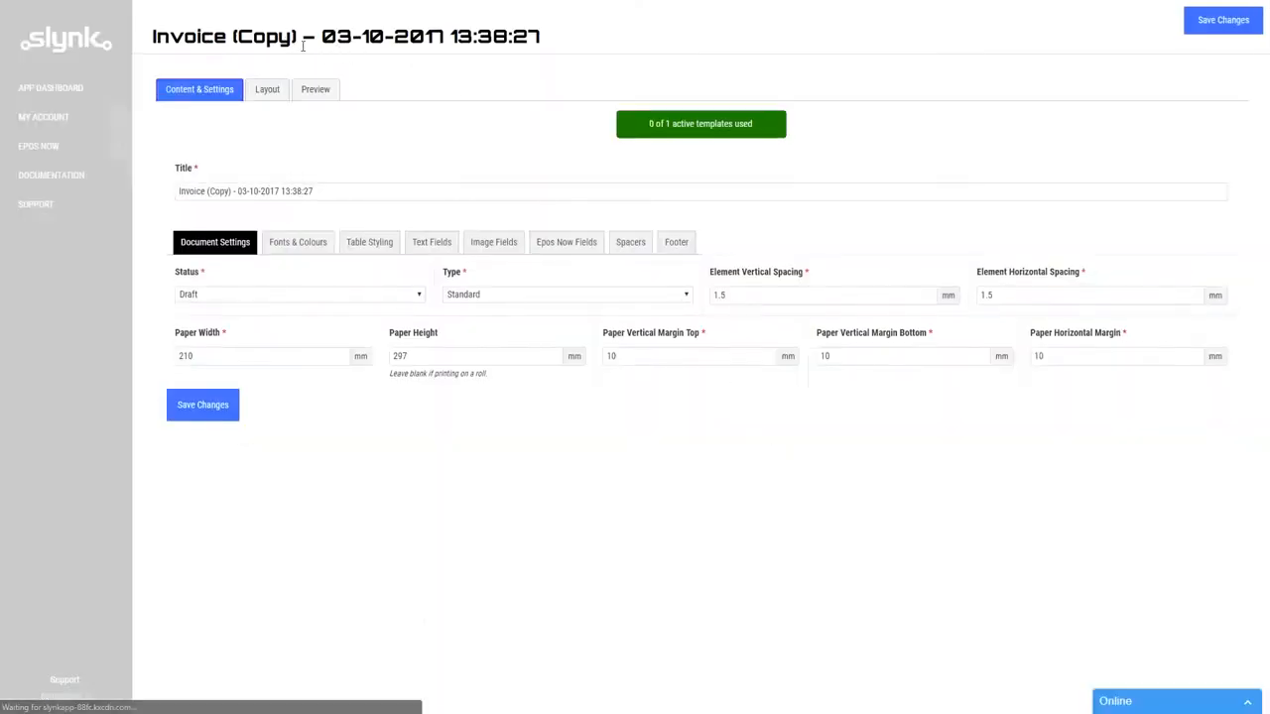
# Step: Title the template "Demo Invoice" and set its status to Published
pyautogui.moveTo(334, 191); pyautogui.dragTo(20, 188)
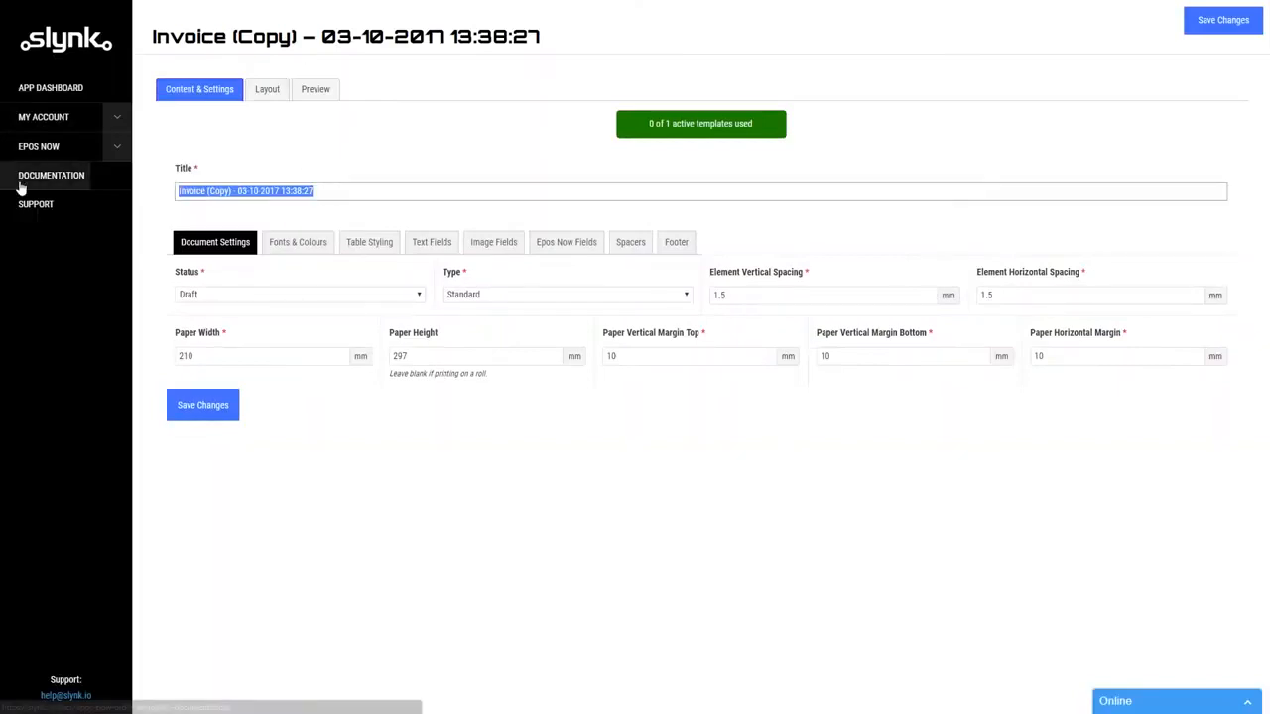
pyautogui.write('Denn')
pyautogui.write('o Invoice')
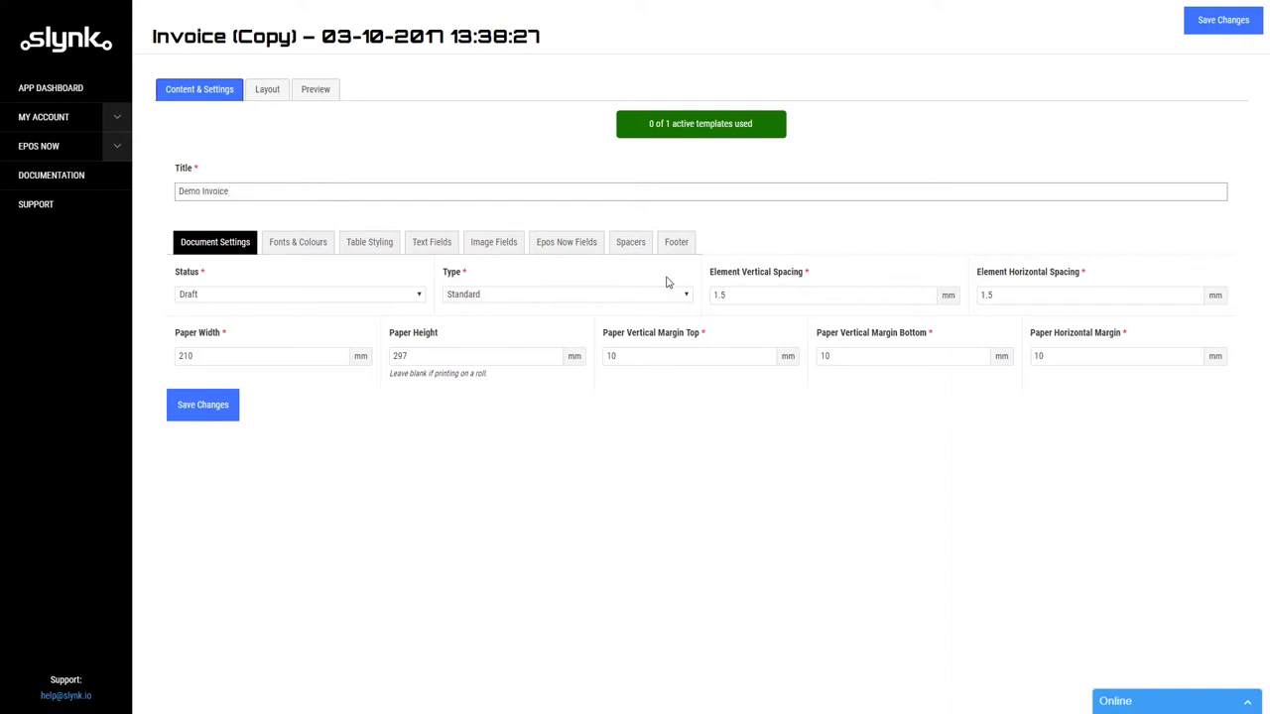
pyautogui.click(248, 300)
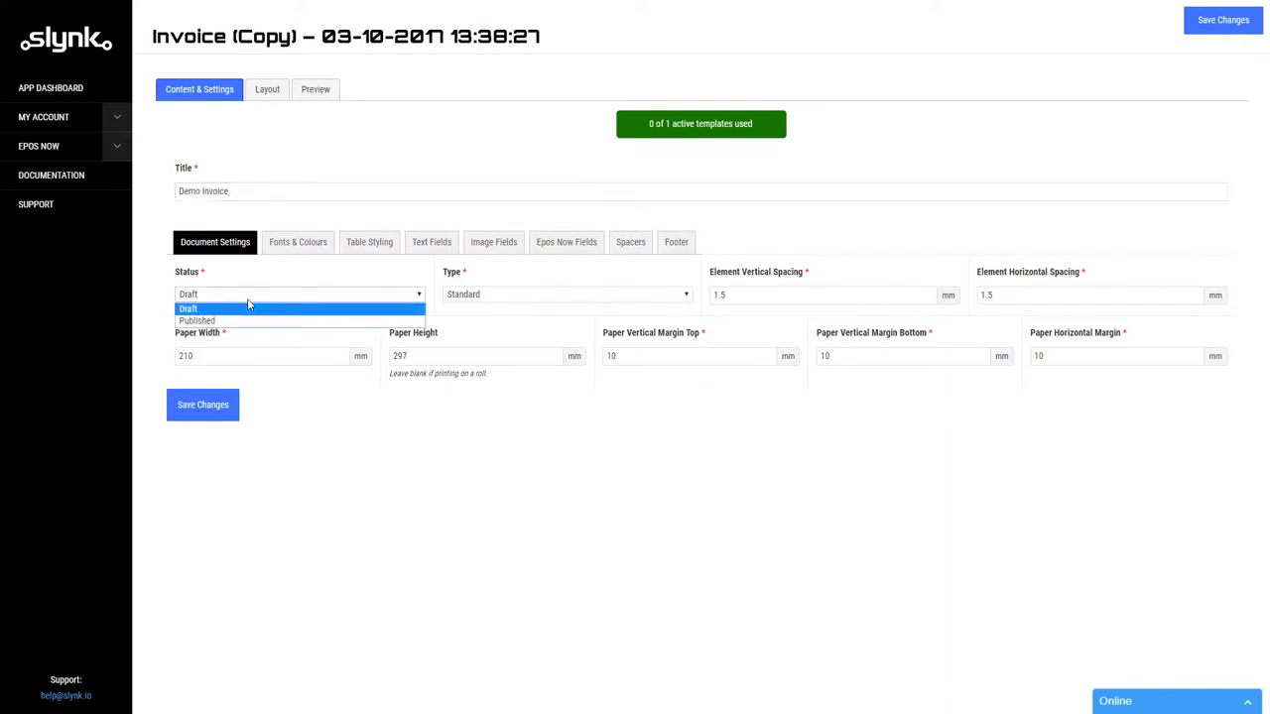
pyautogui.click(236, 320)
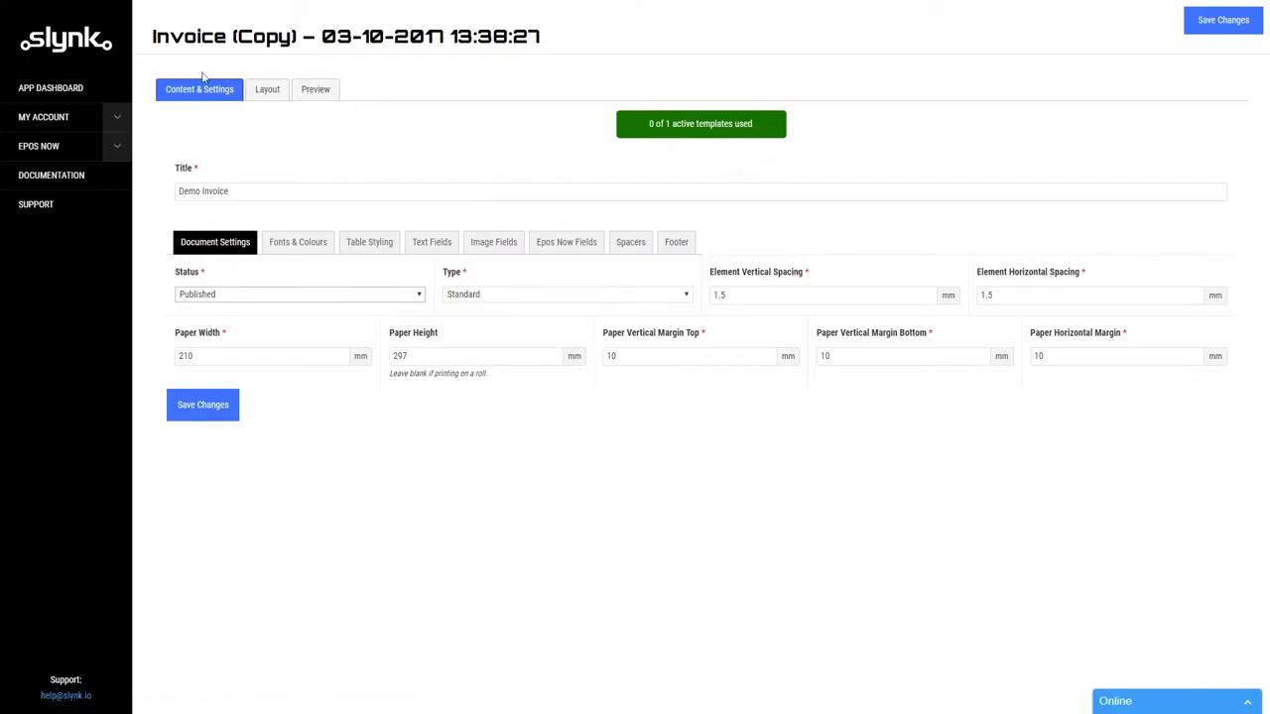
# Step: Look over the template's layout, content settings and preview options, keeping Single Item - Cash as the sample order
pyautogui.click(278, 91)
pyautogui.click(317, 94)
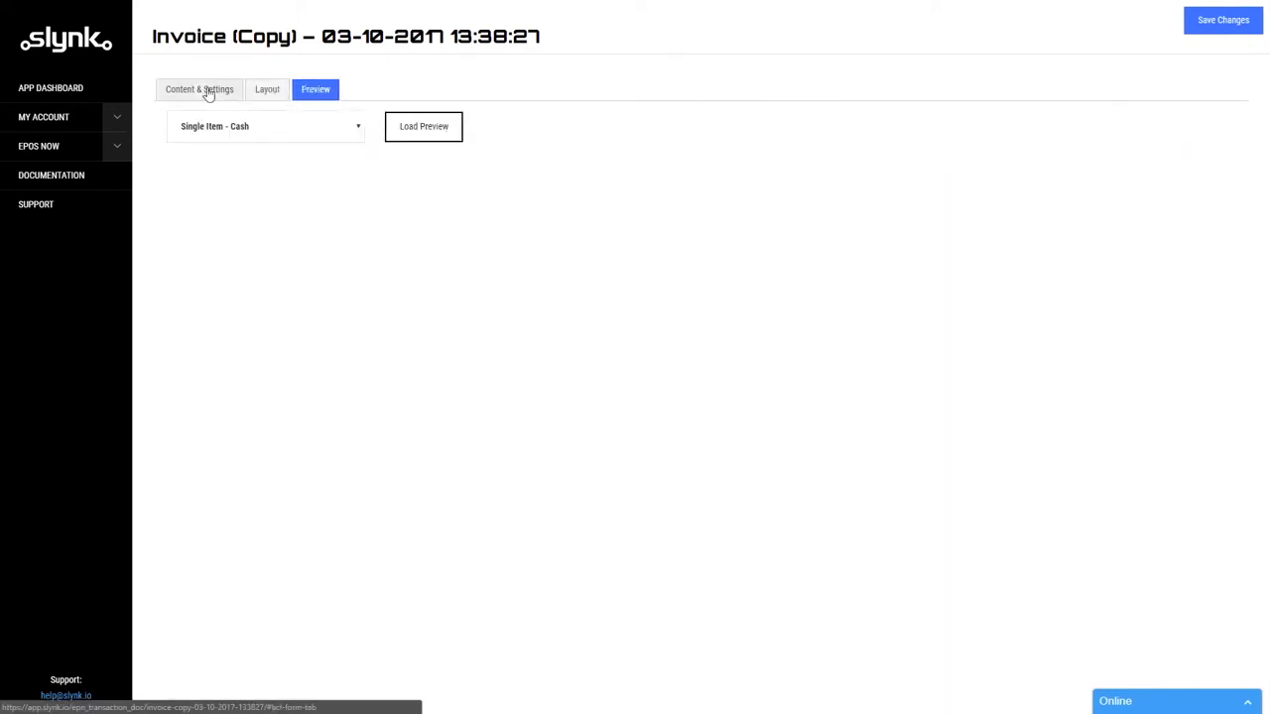
pyautogui.click(227, 92)
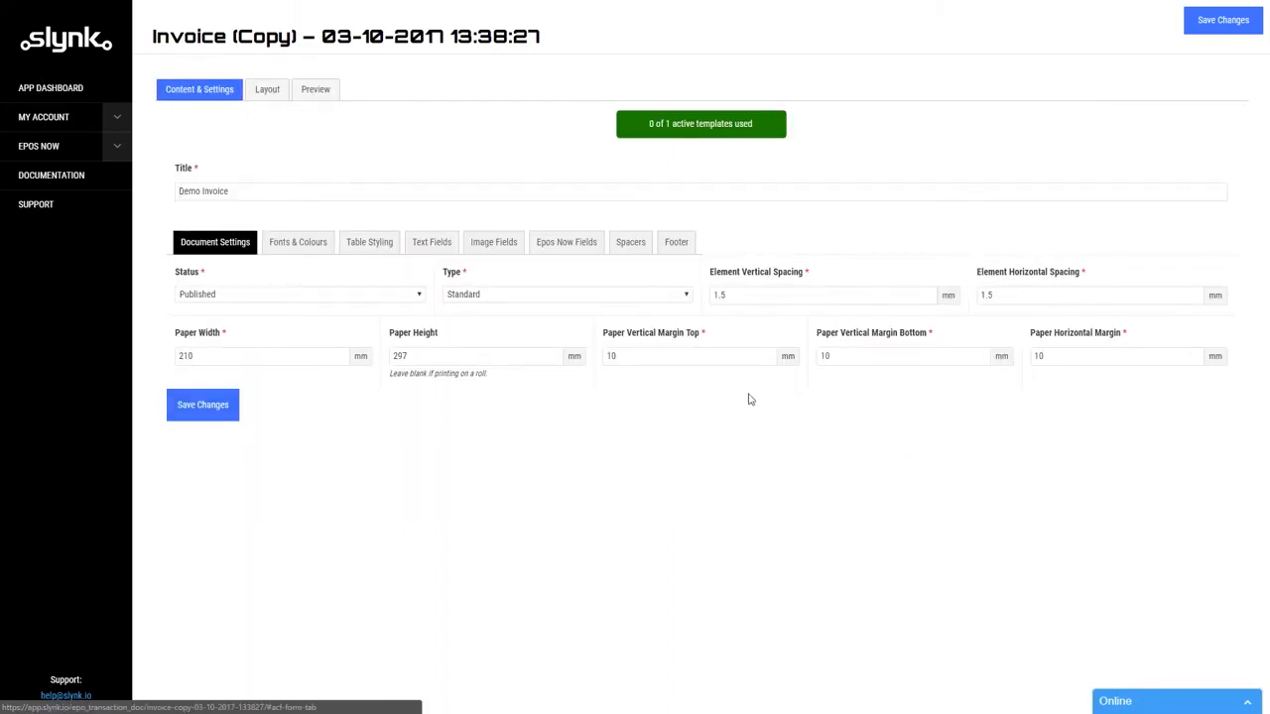
pyautogui.click(267, 90)
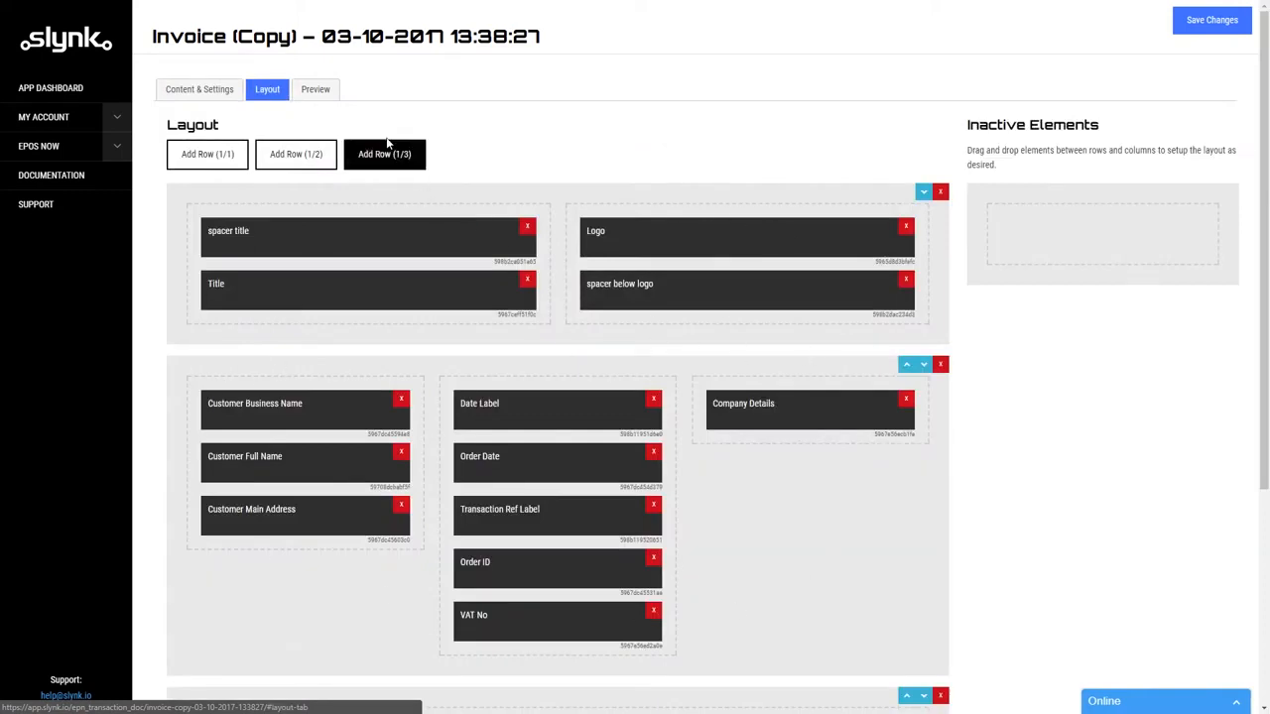
pyautogui.click(315, 90)
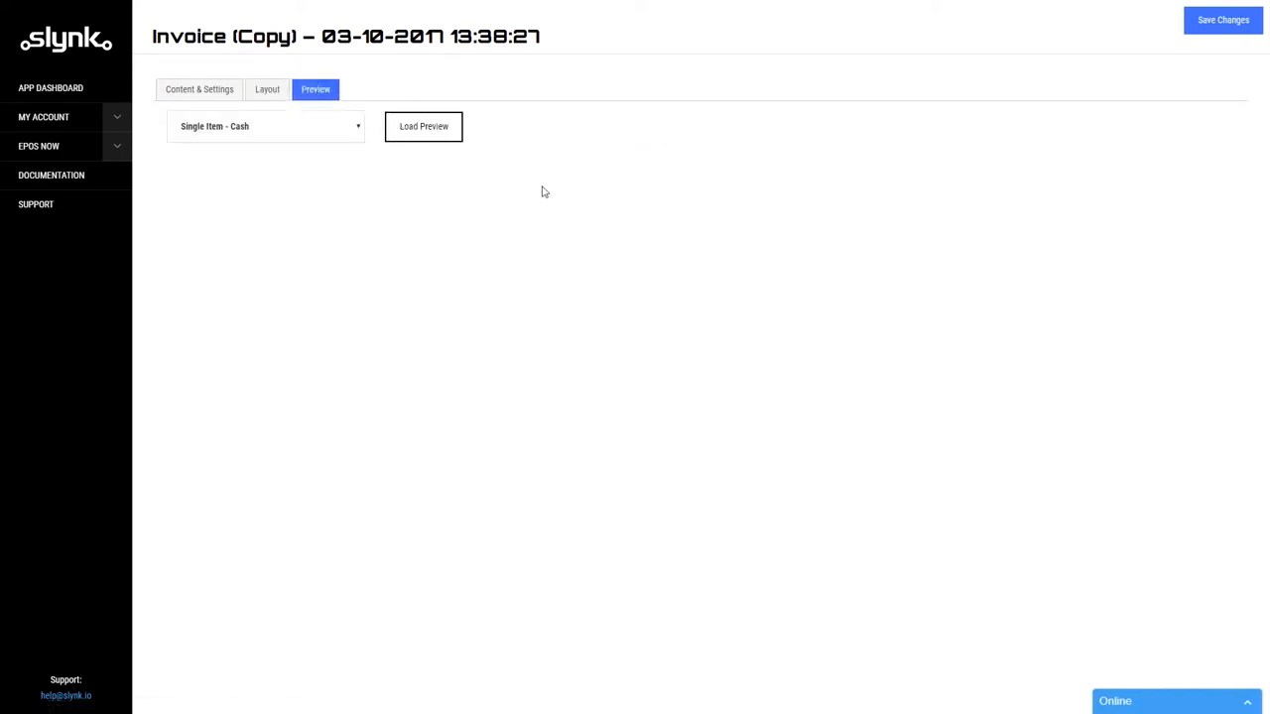
pyautogui.click(250, 134)
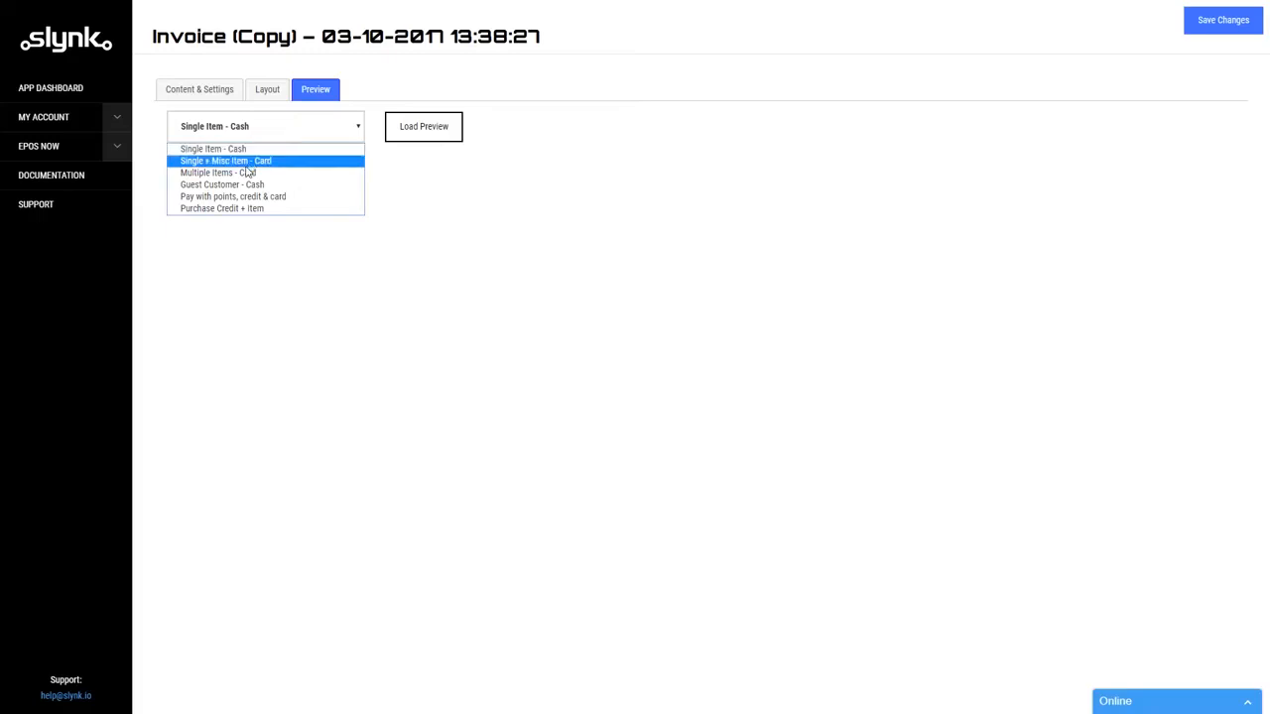
pyautogui.click(243, 150)
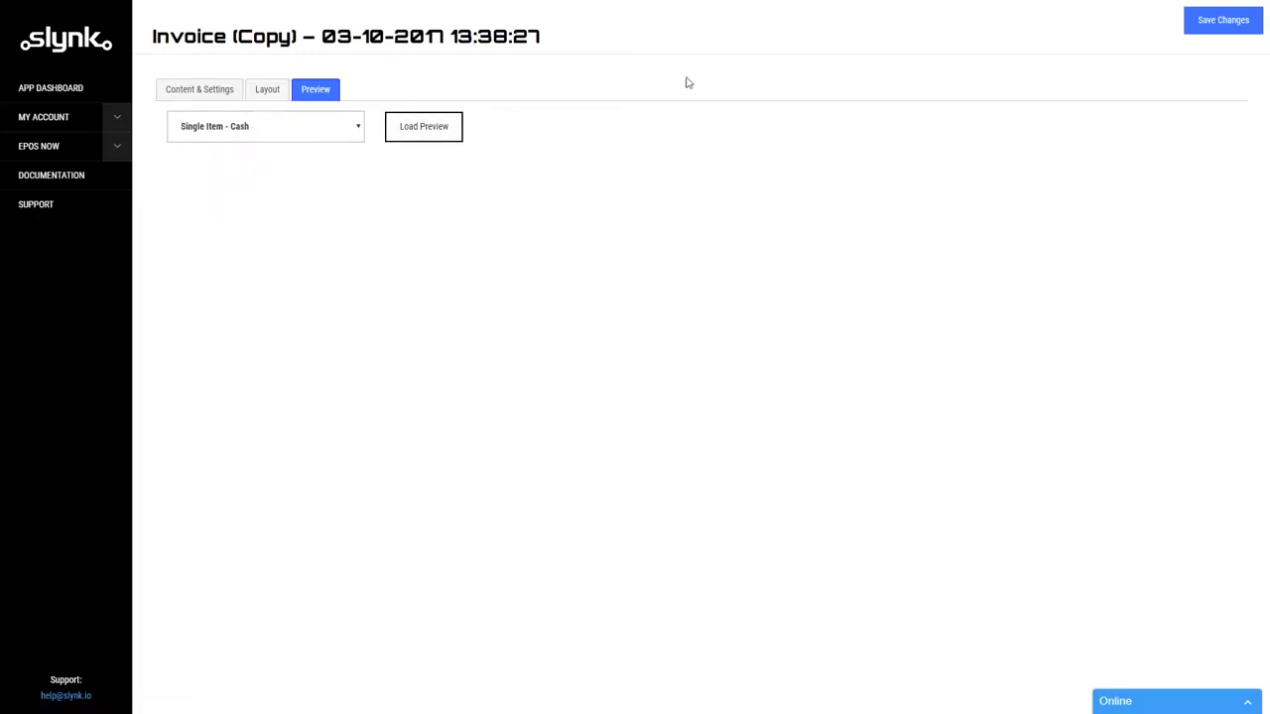
# Step: Save the template changes and load the Single Item - Cash preview to examine the whole invoice
pyautogui.click(1220, 27)
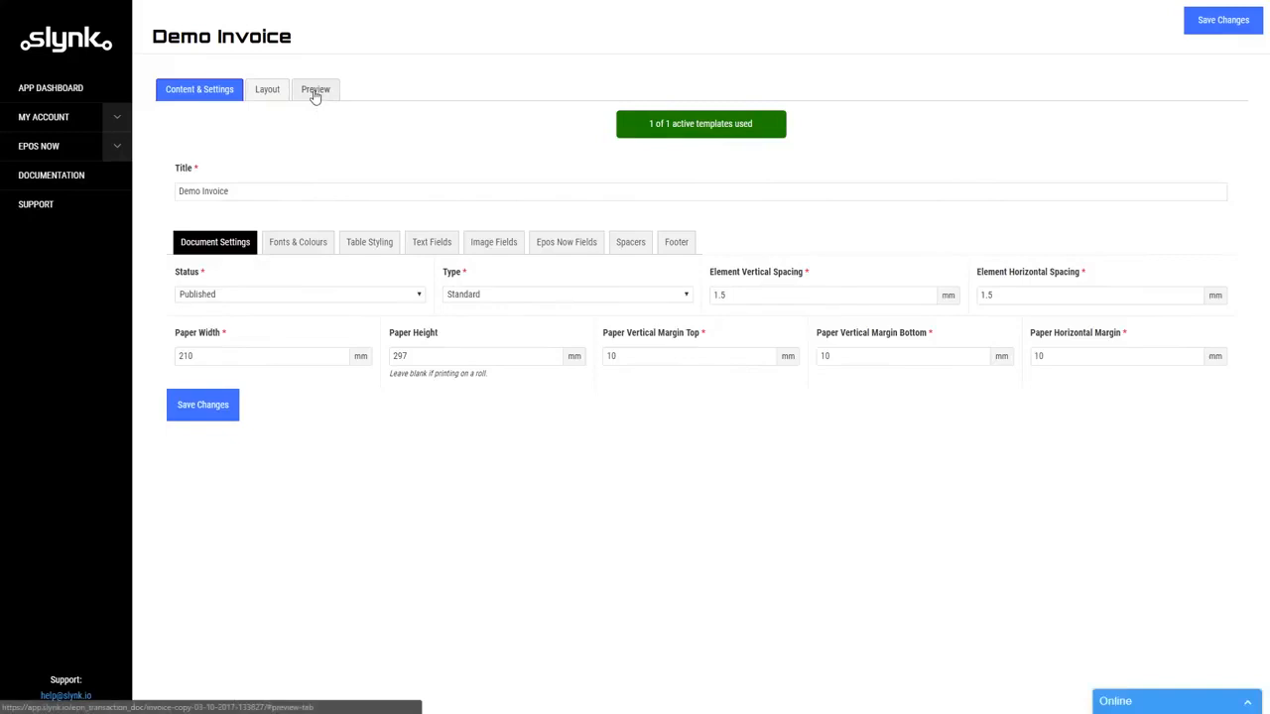
pyautogui.click(315, 97)
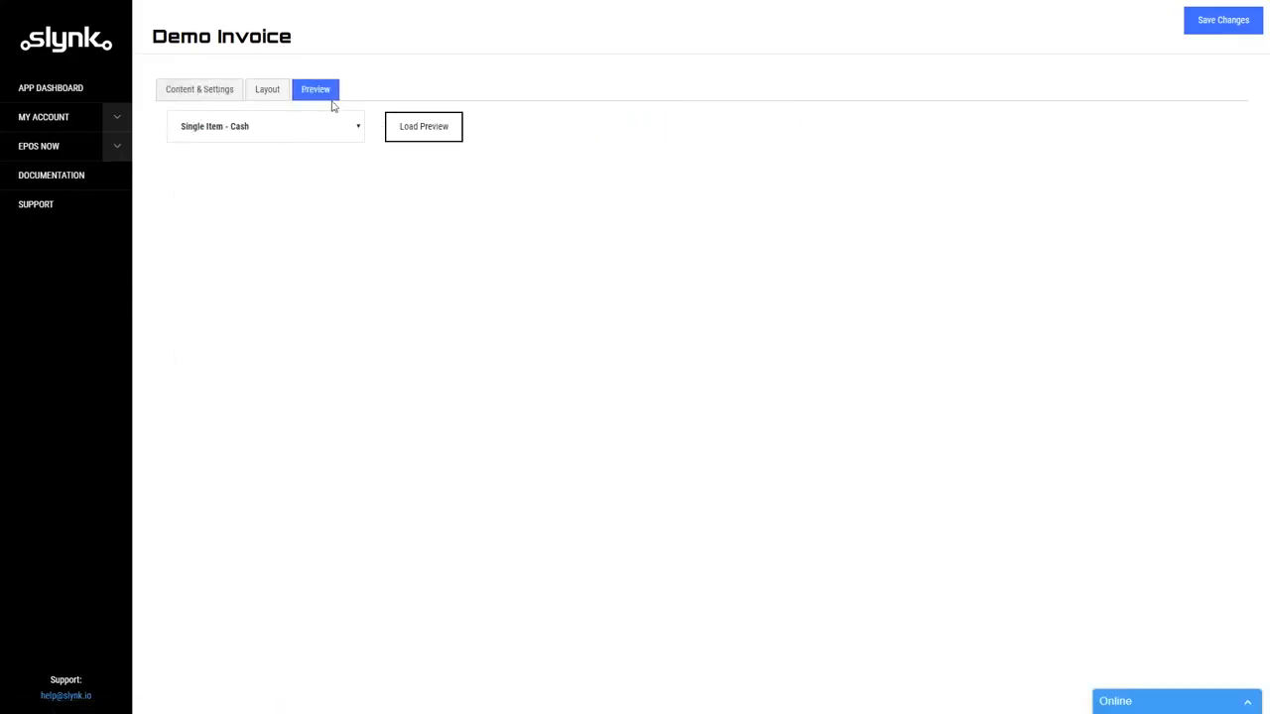
pyautogui.click(412, 139)
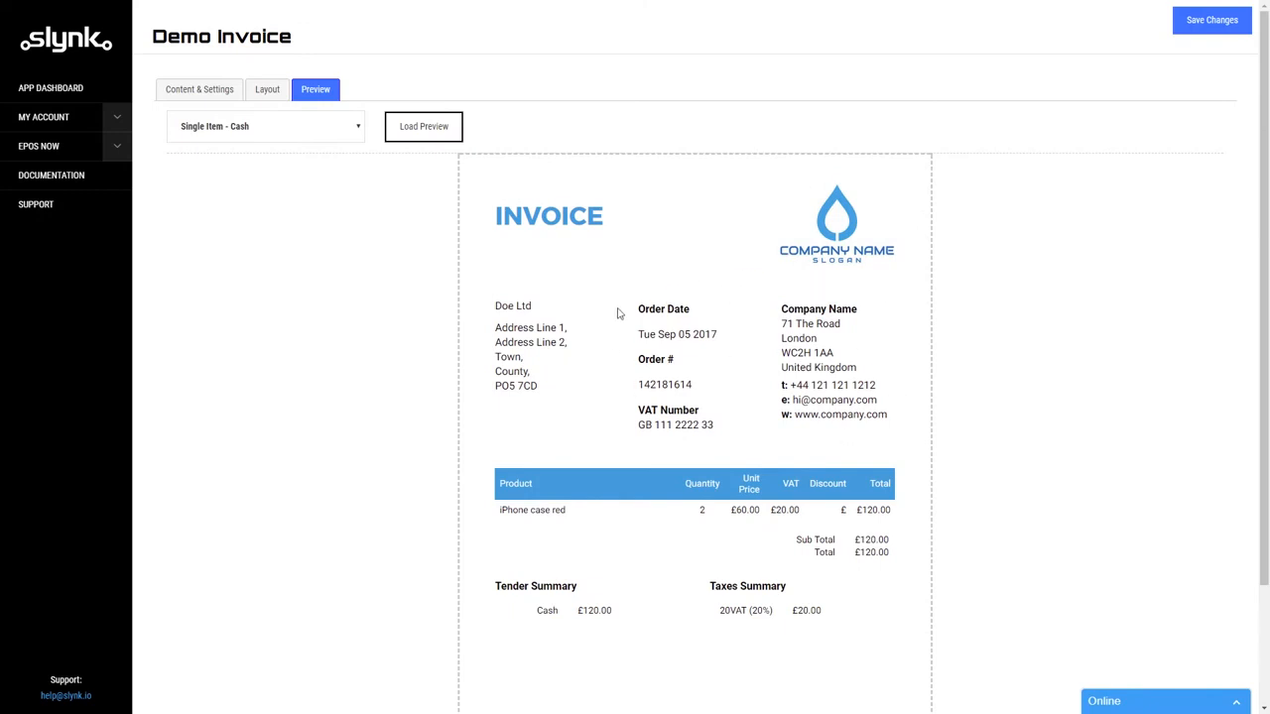
pyautogui.scroll(-2, 876, 395)
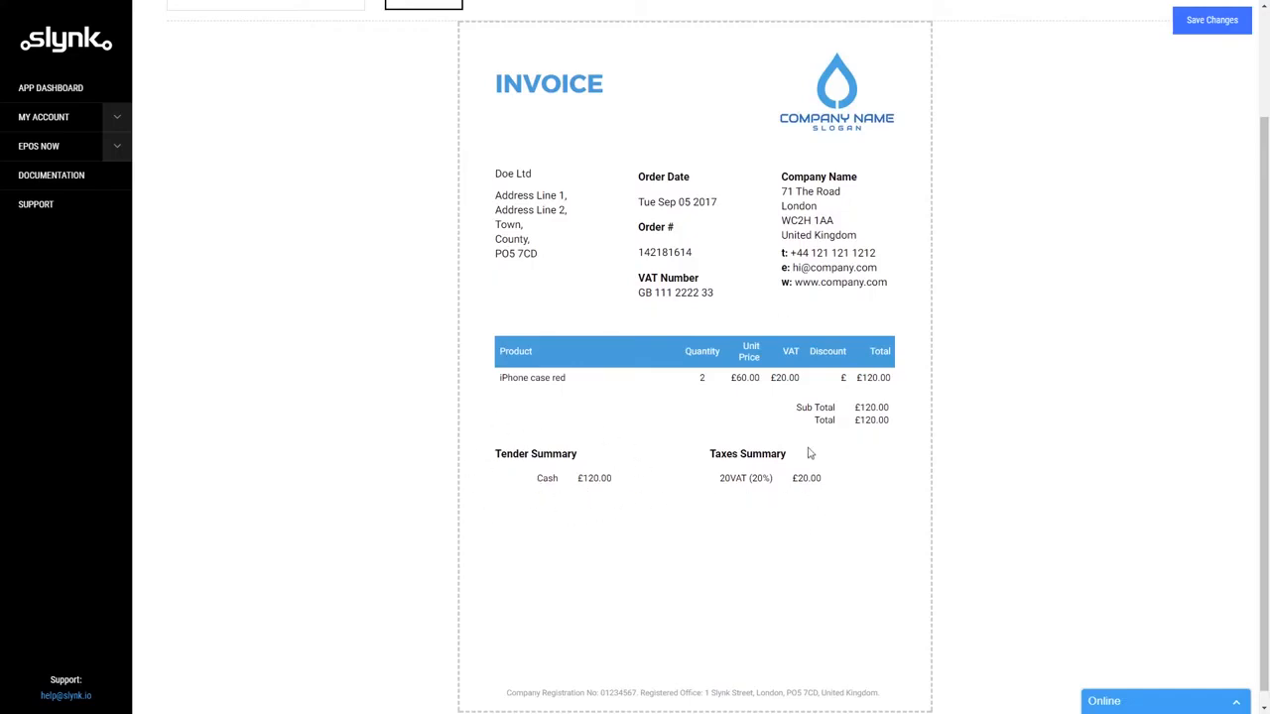
pyautogui.scroll(-1, 768, 604)
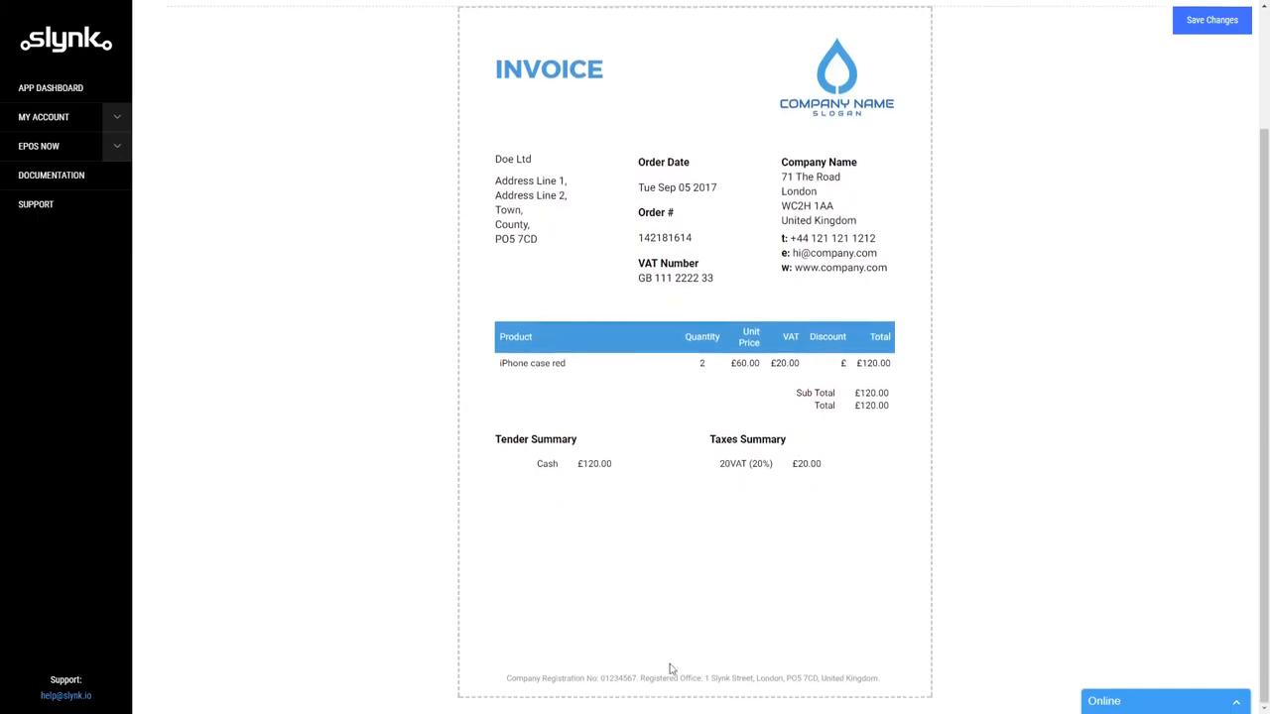
pyautogui.scroll(3, 705, 524)
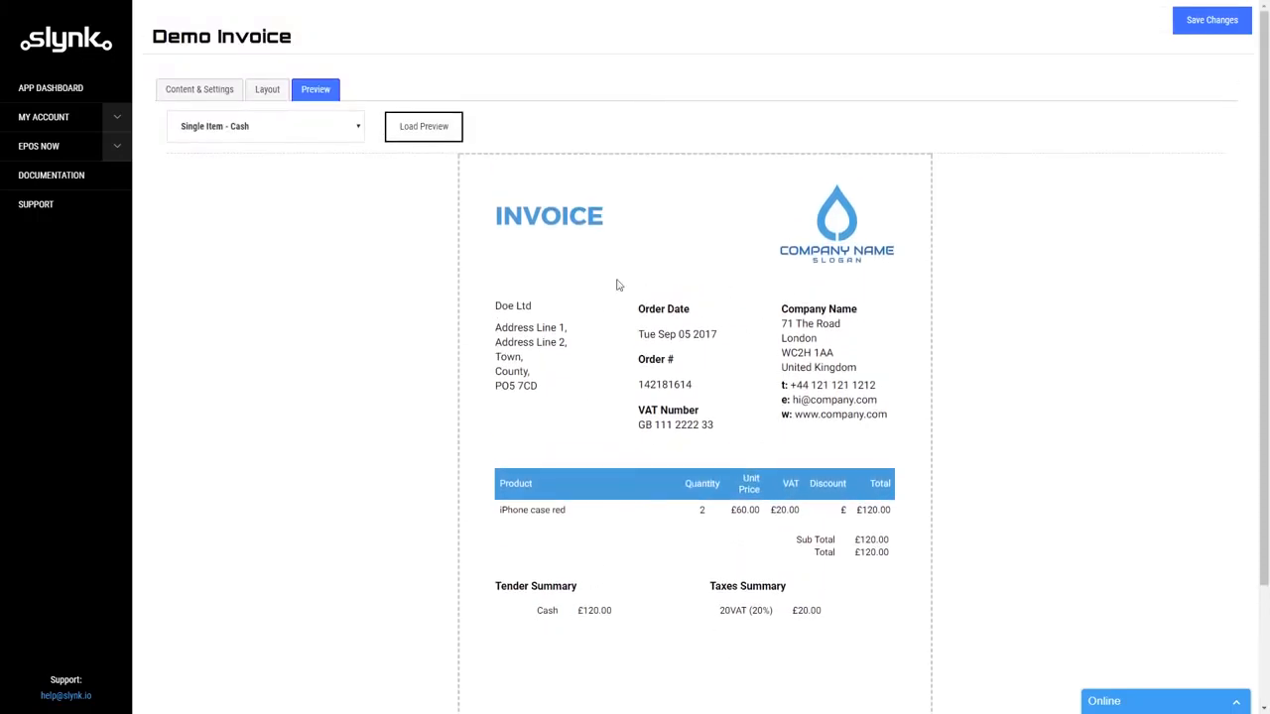
# Step: Compare the document settings with the invoice preview, and review the font, colour and table styling options
pyautogui.click(196, 91)
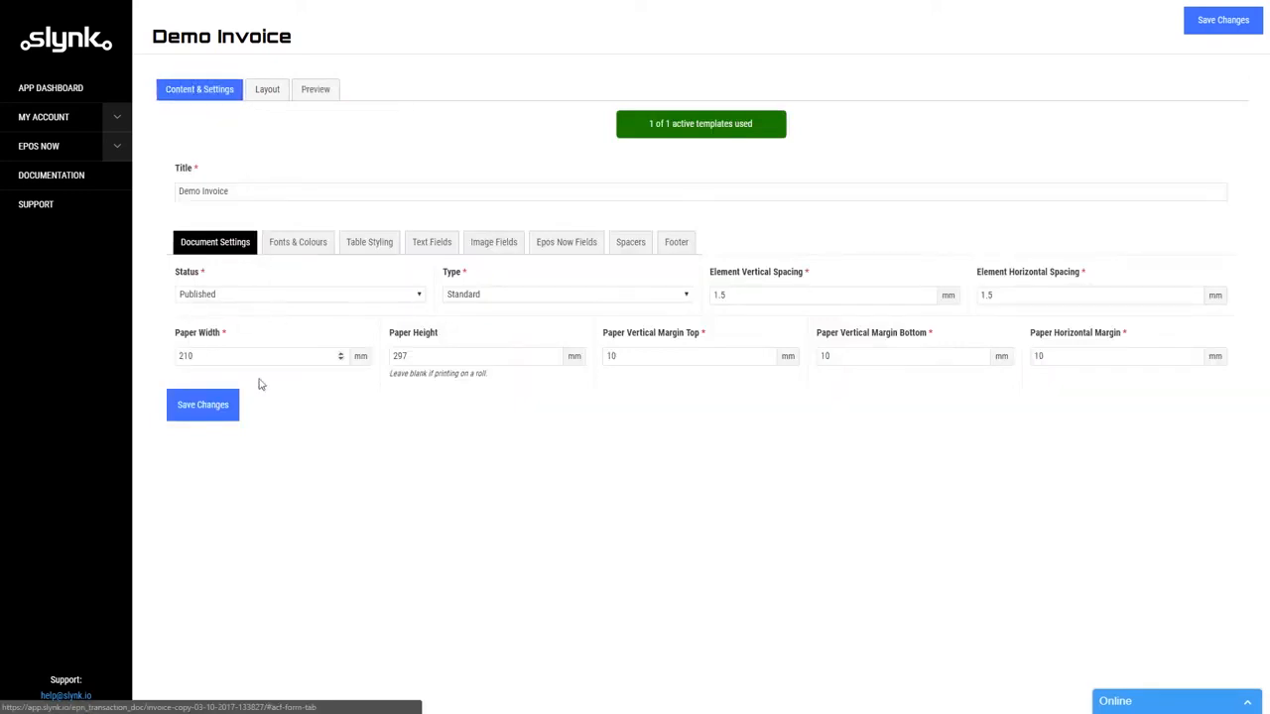
pyautogui.click(316, 92)
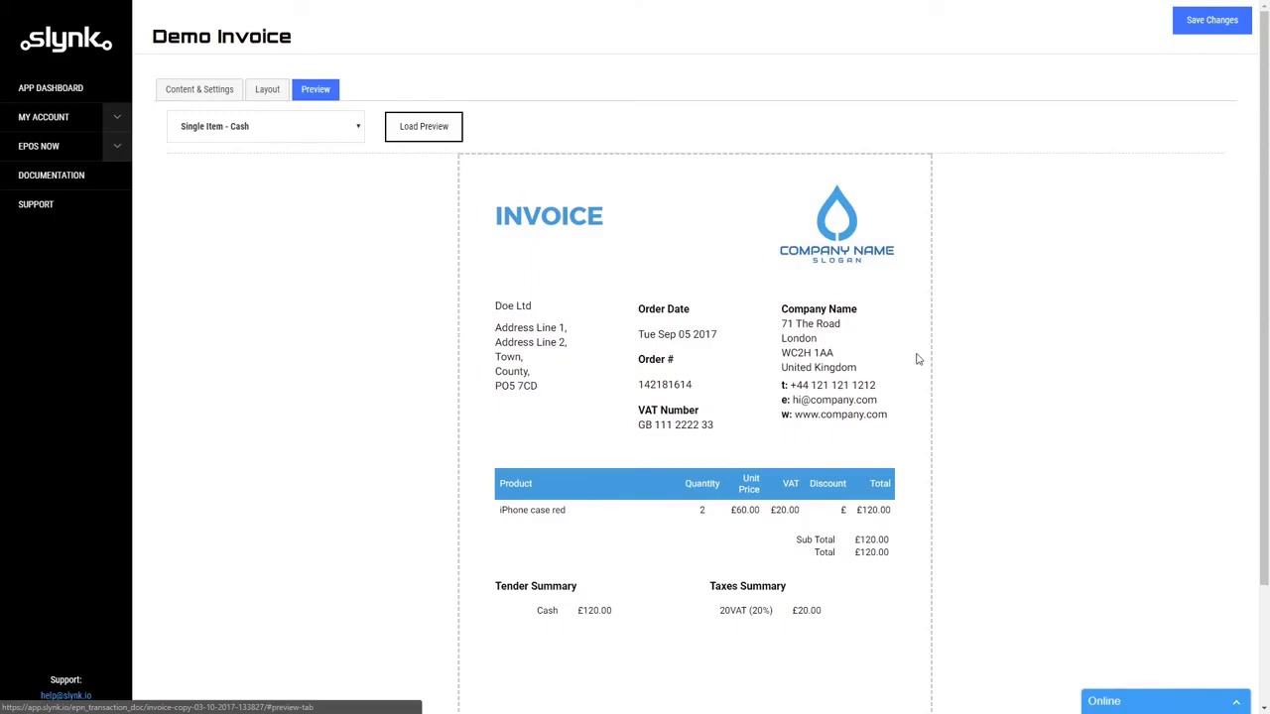
pyautogui.click(210, 92)
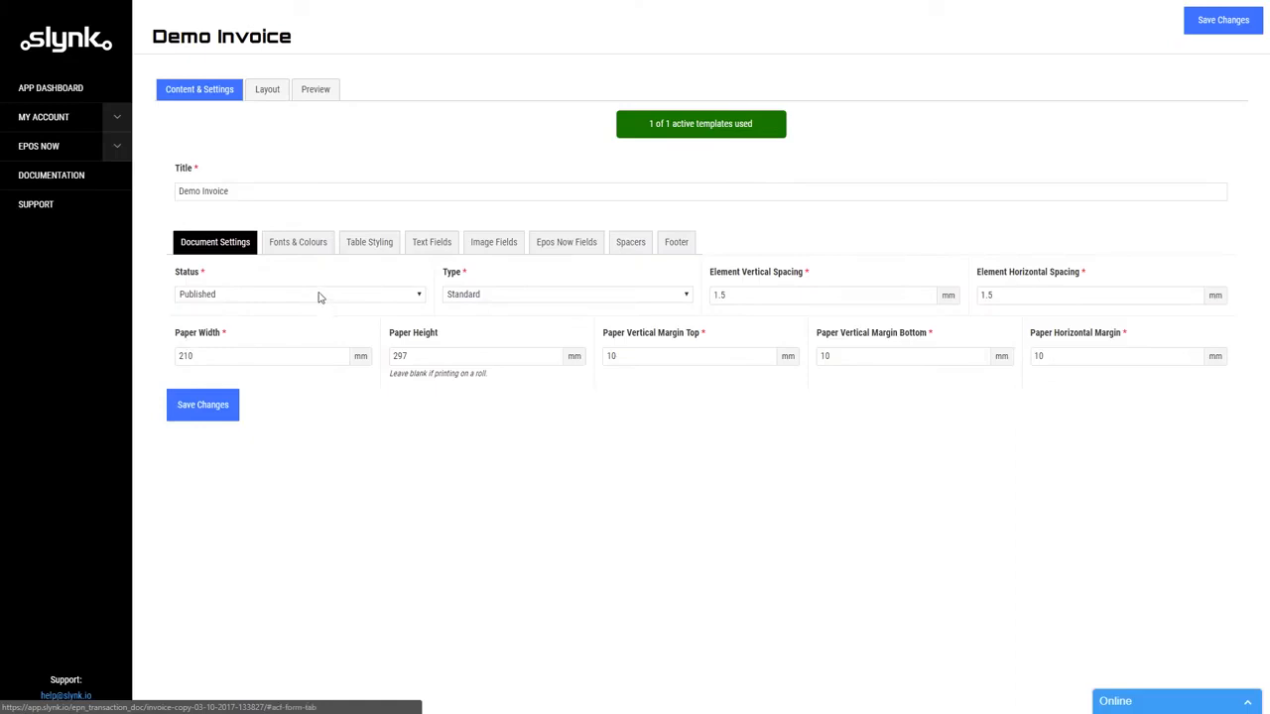
pyautogui.click(293, 250)
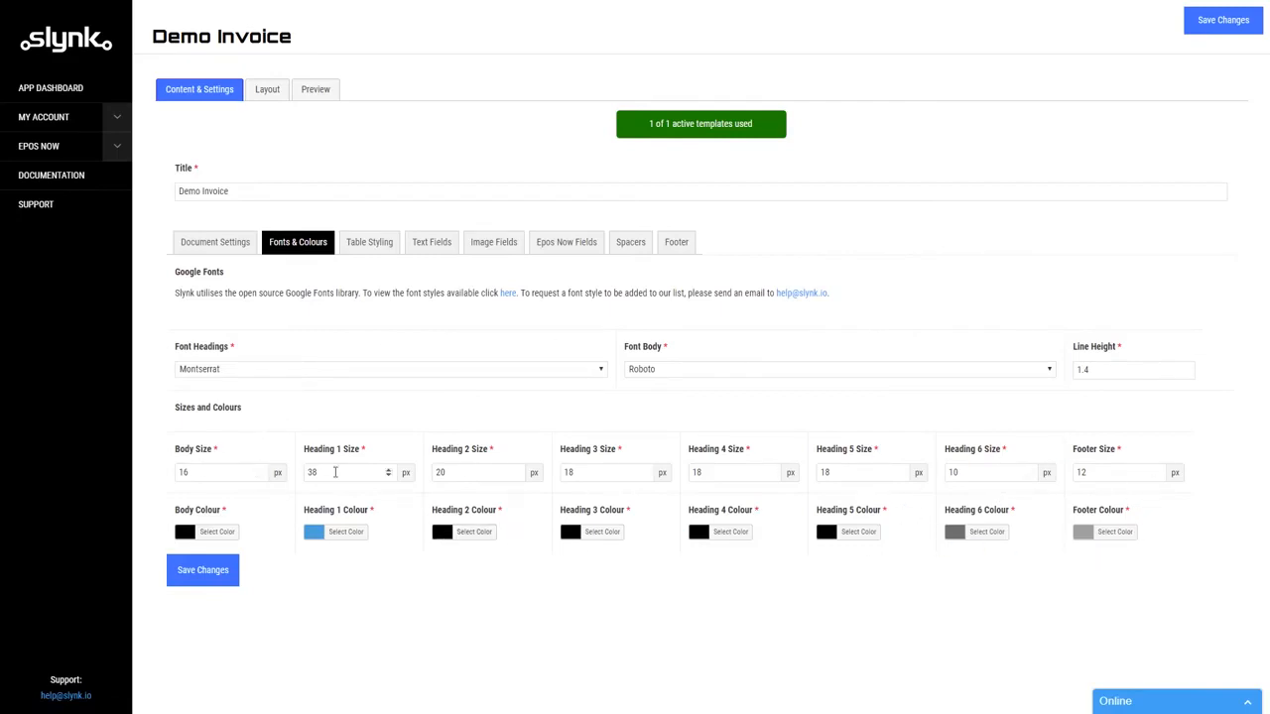
pyautogui.click(370, 245)
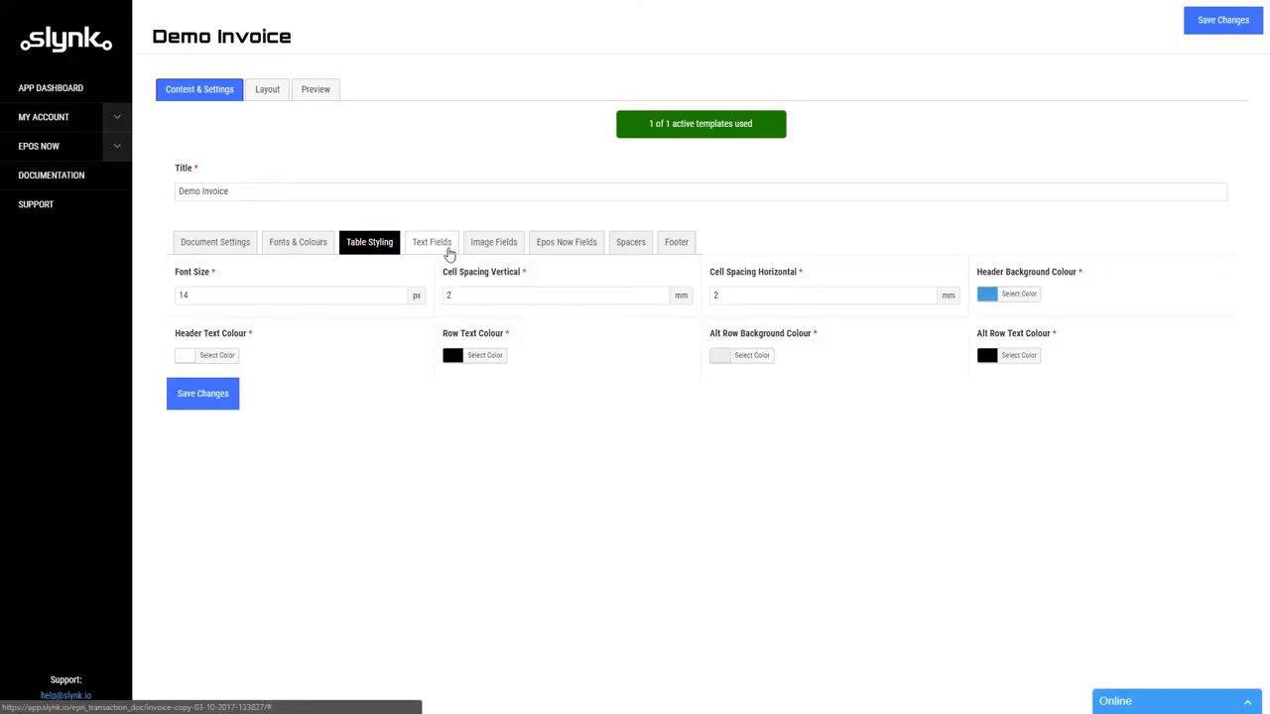
# Step: Examine the template's text fields, and trace the Title element from its INVOICE content to the layout and preview
pyautogui.click(449, 254)
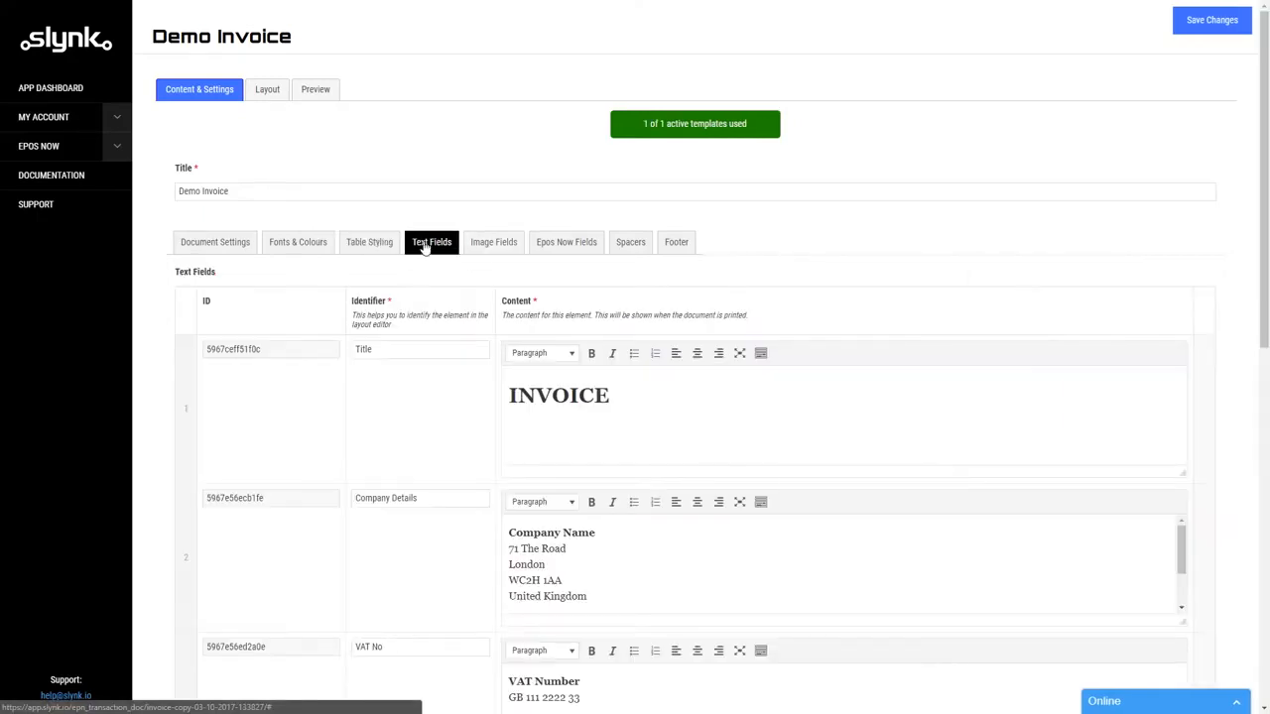
pyautogui.scroll(-1, 643, 405)
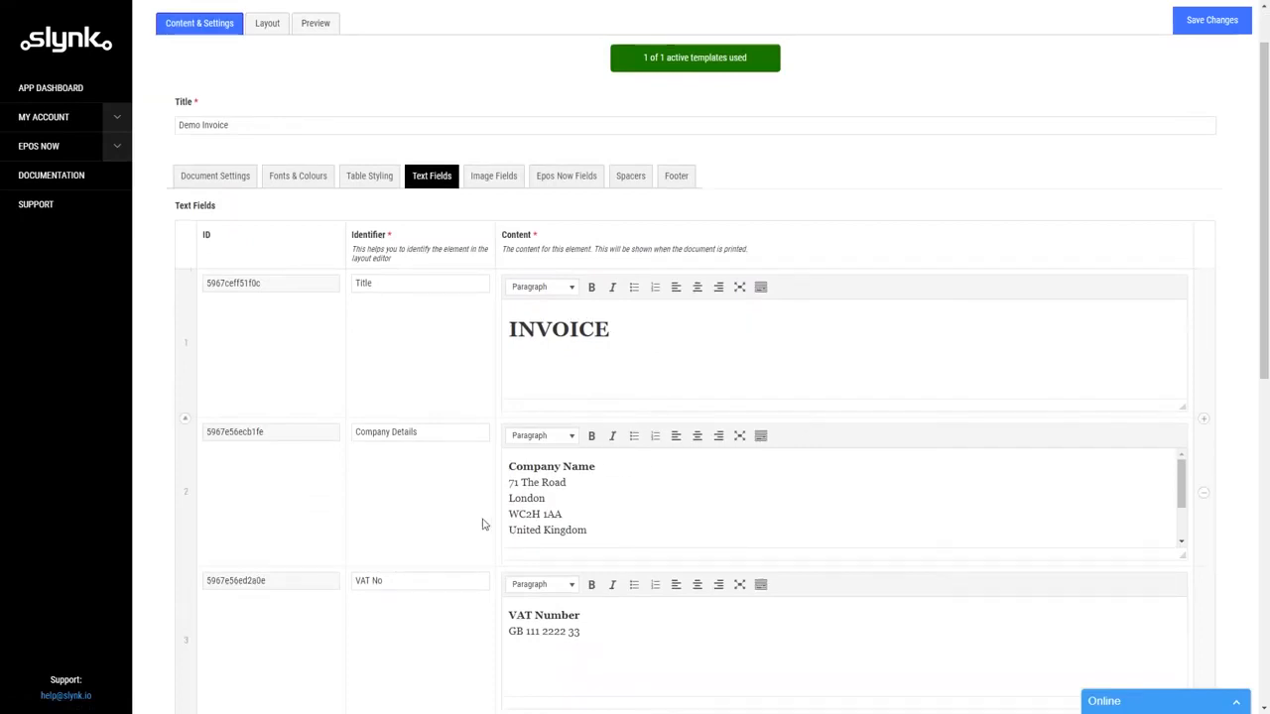
pyautogui.scroll(-1, 649, 499)
pyautogui.scroll(1, 578, 530)
pyautogui.doubleClick(384, 287)
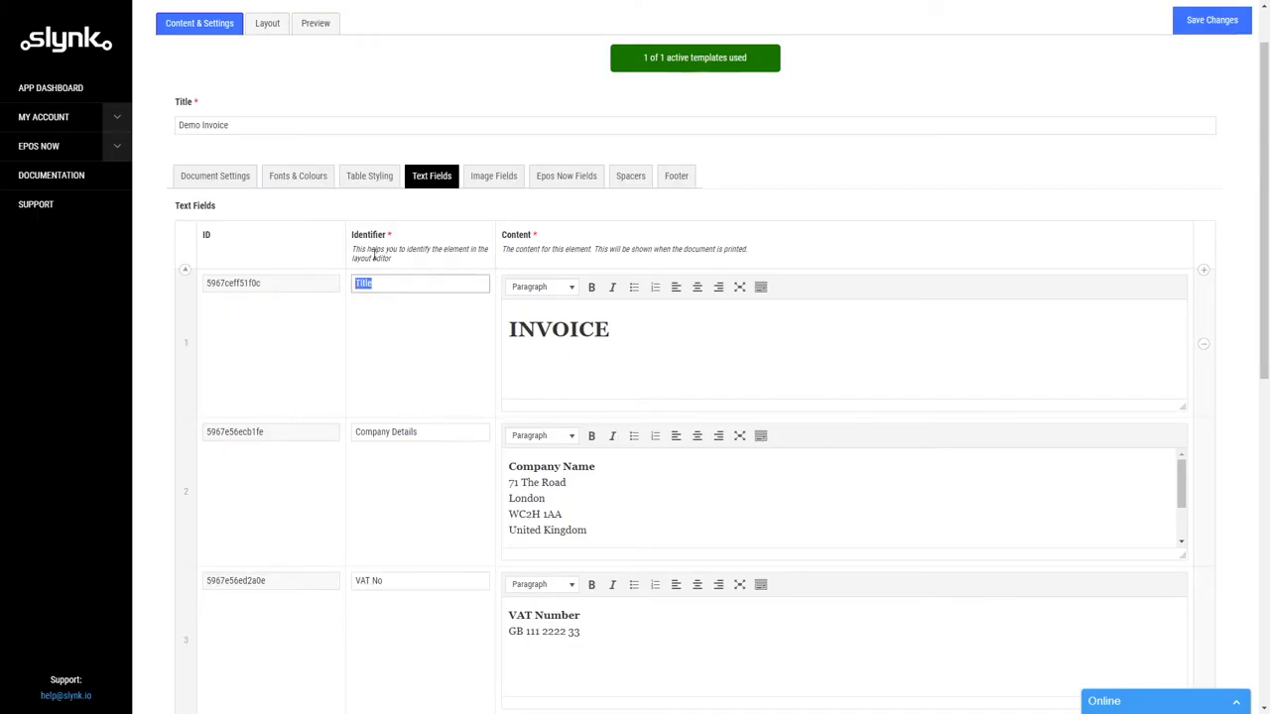
pyautogui.click(520, 346)
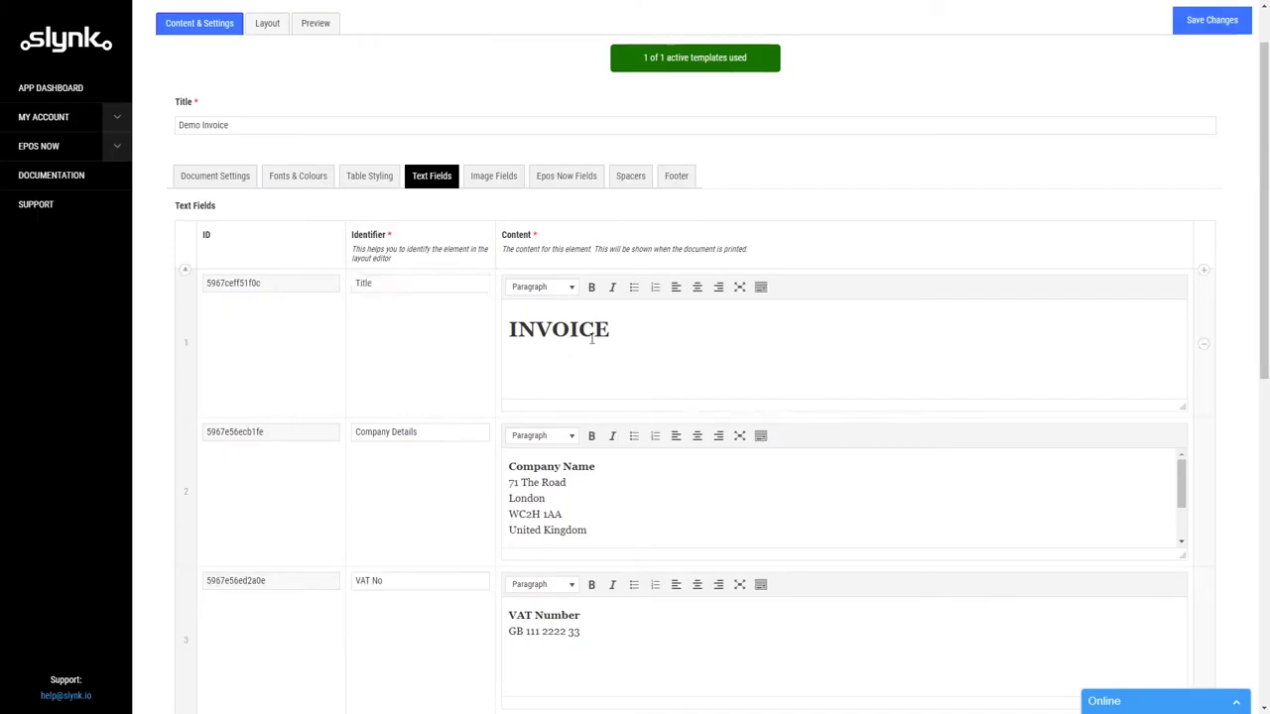
pyautogui.click(281, 22)
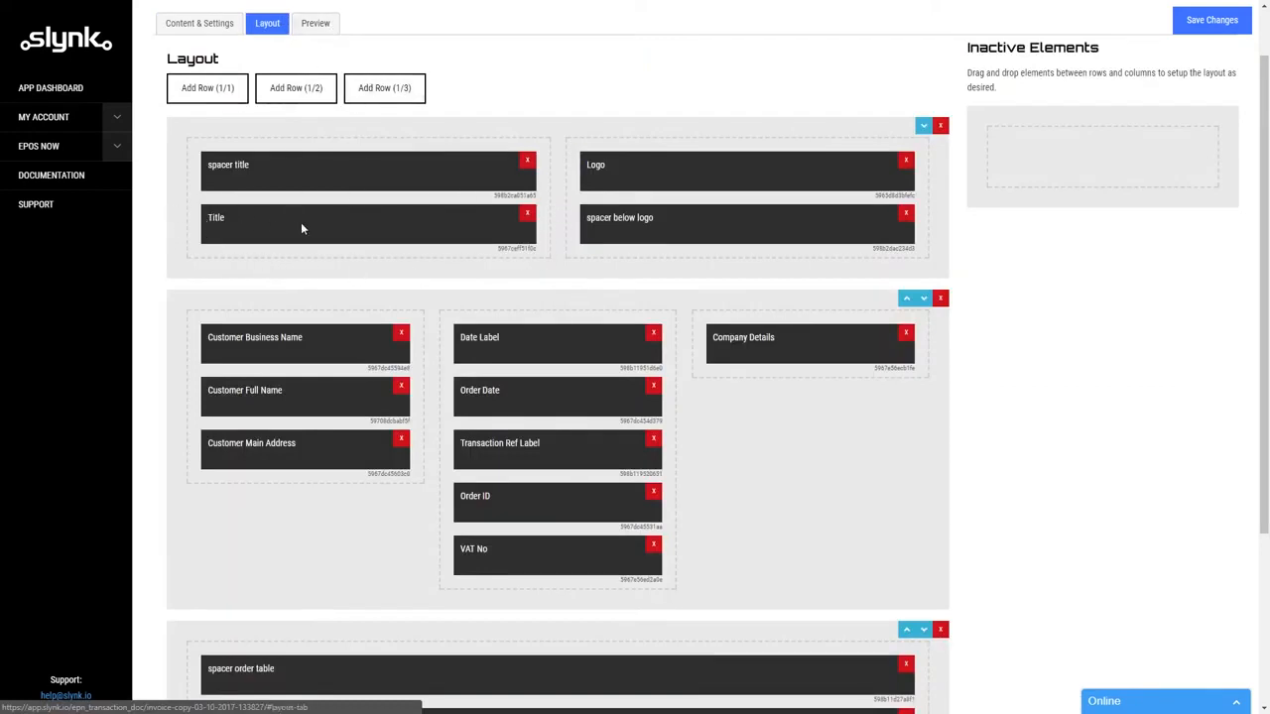
pyautogui.click(317, 23)
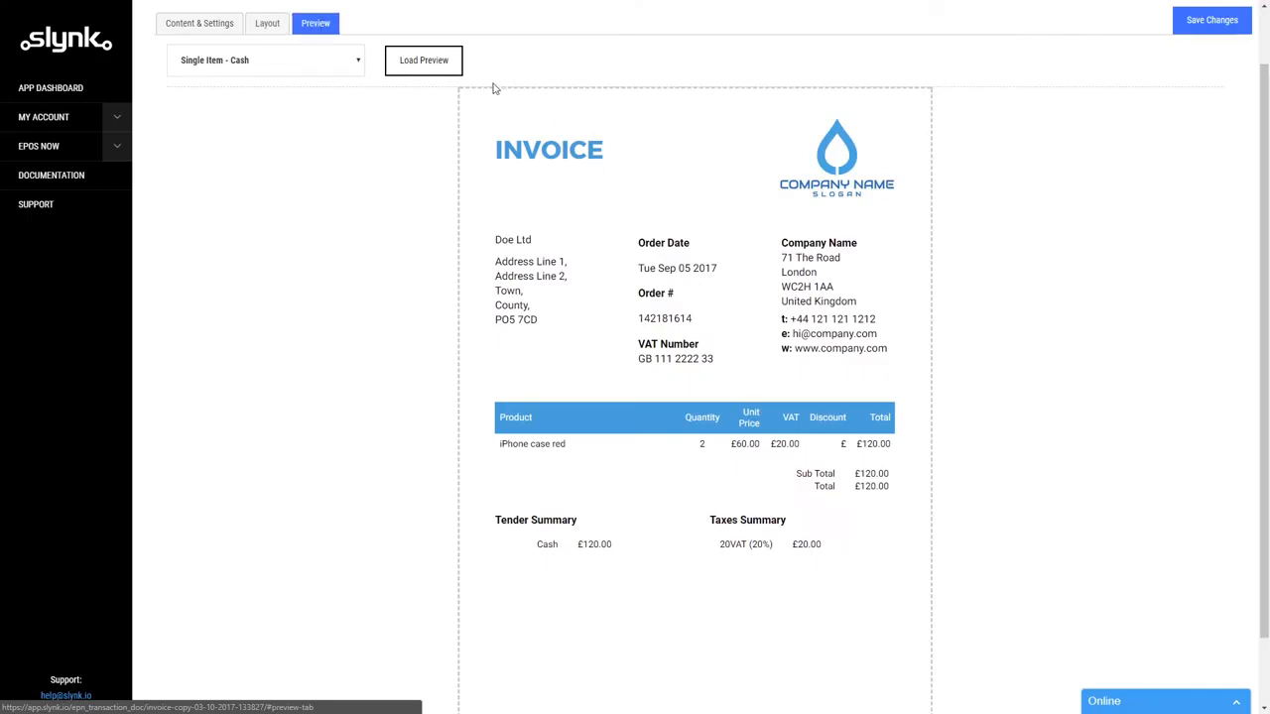
# Step: Add DEMO after INVOICE in the Title text field's content, and remove the added word again
pyautogui.click(213, 24)
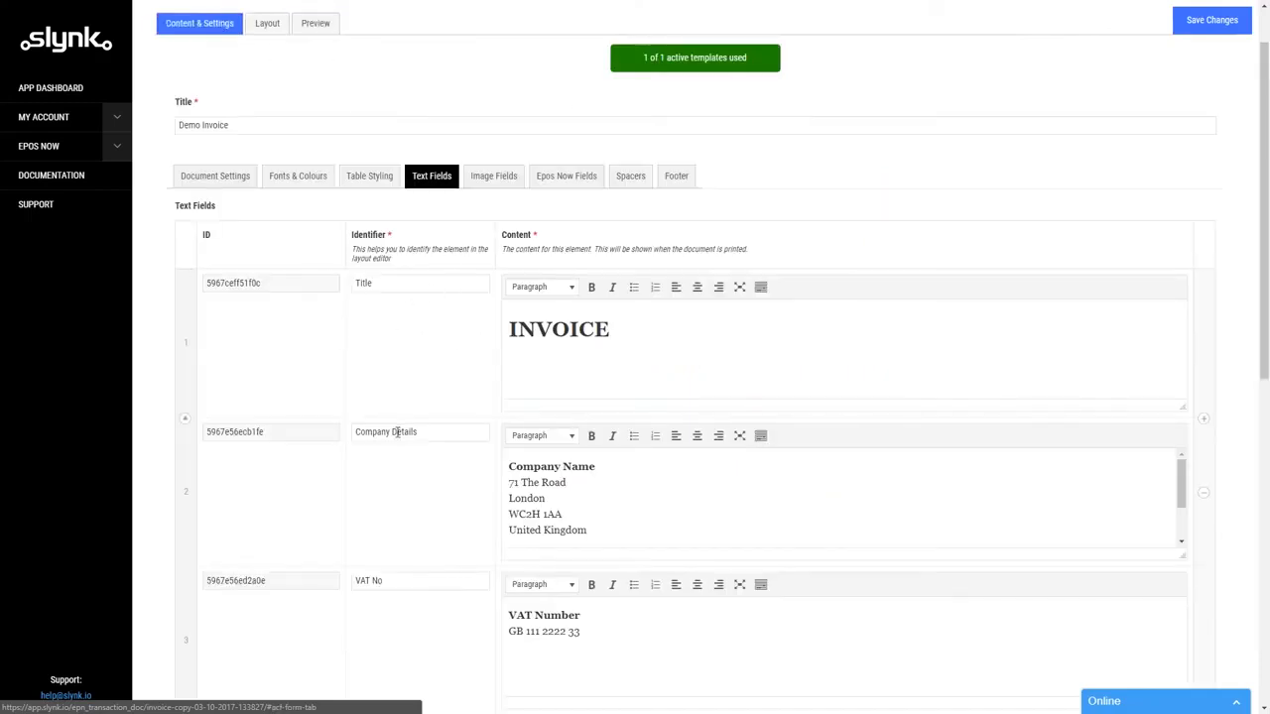
pyautogui.scroll(-2, 397, 431)
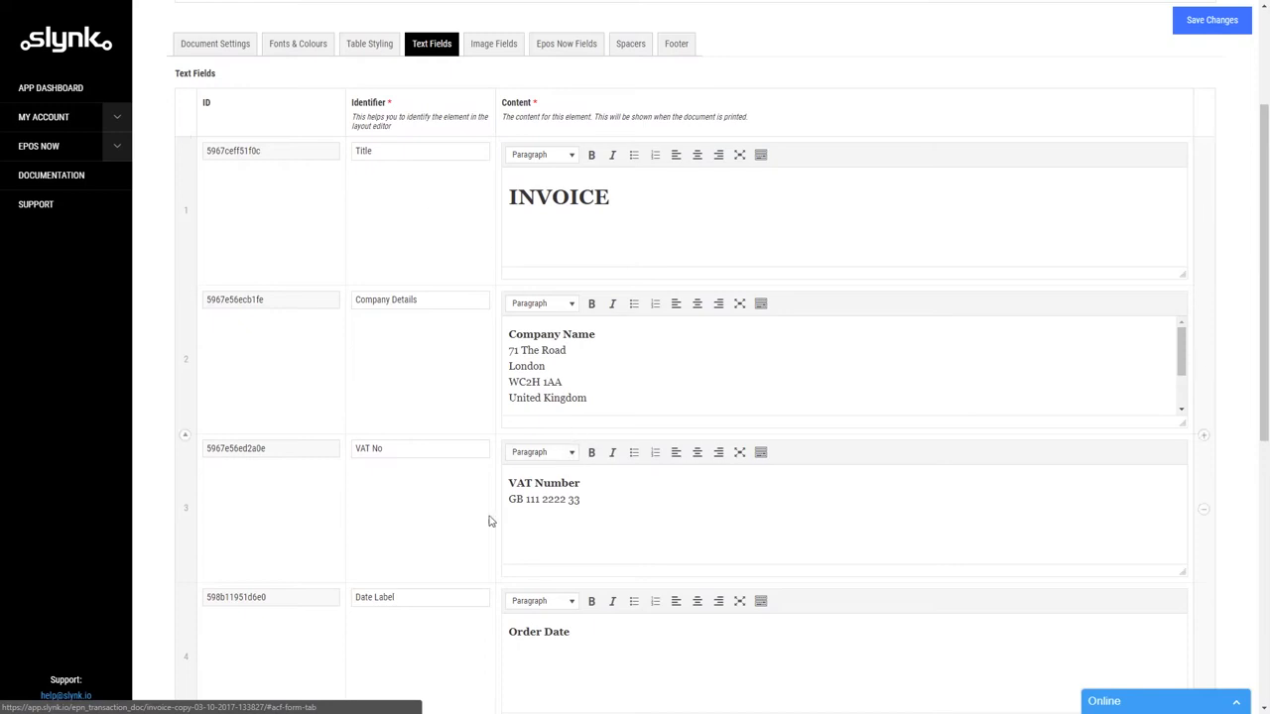
pyautogui.click(654, 213)
pyautogui.write('DEMO')
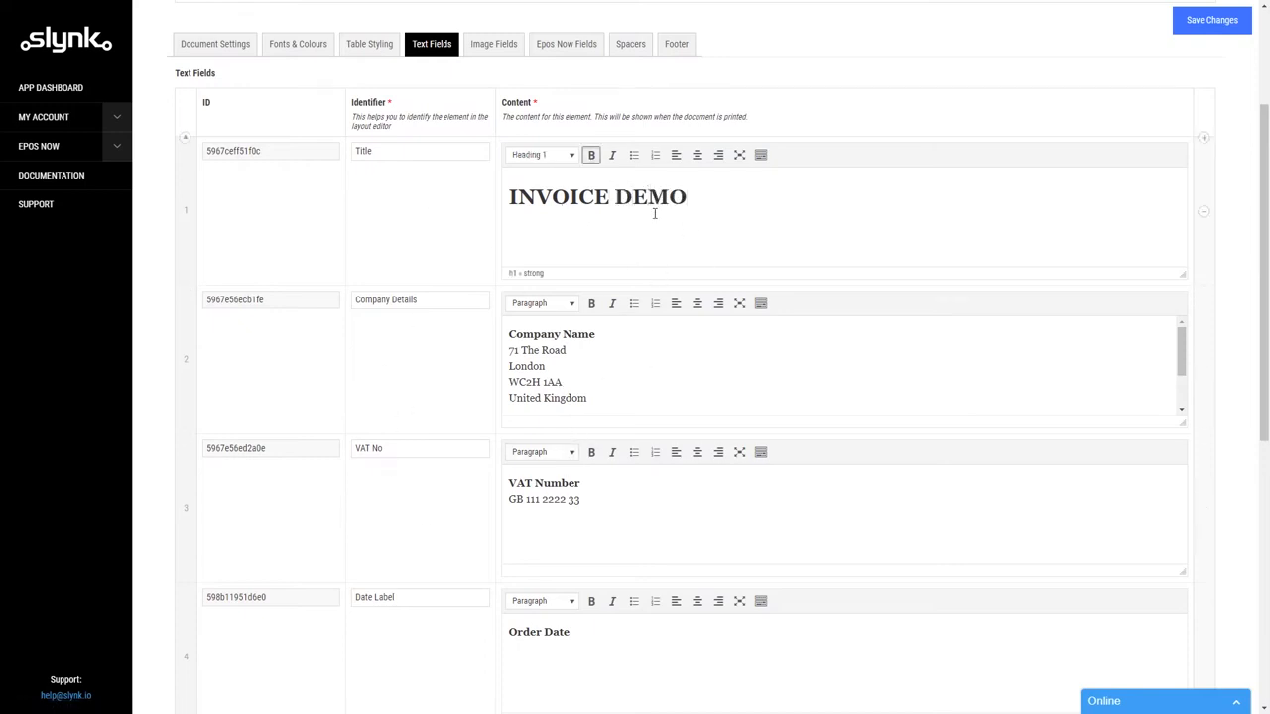
pyautogui.press('BackSpace')
pyautogui.press('BackSpace')
pyautogui.press('BackSpace')
pyautogui.press('BackSpace')
# Step: Check which paragraph and heading styles are available for the INVOICE text in the Title field
pyautogui.moveTo(640, 200); pyautogui.dragTo(472, 196)
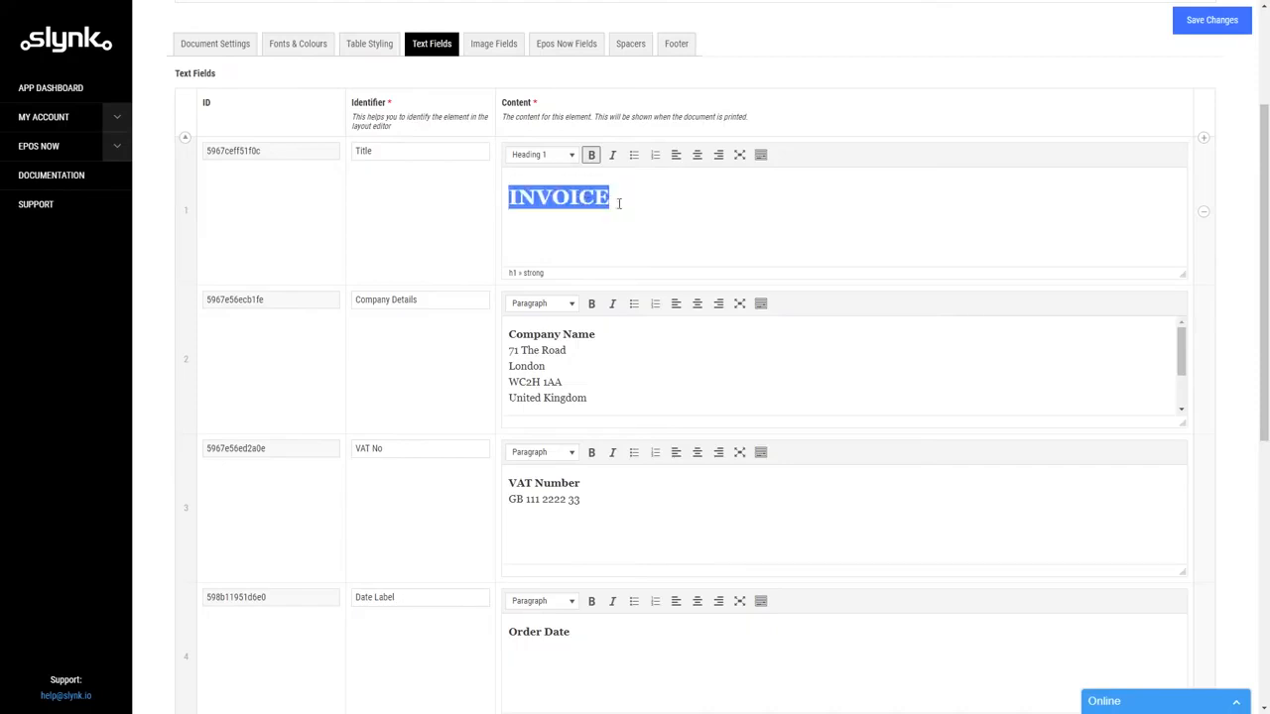
pyautogui.click(661, 197)
pyautogui.moveTo(692, 199); pyautogui.dragTo(482, 189)
pyautogui.click(545, 158)
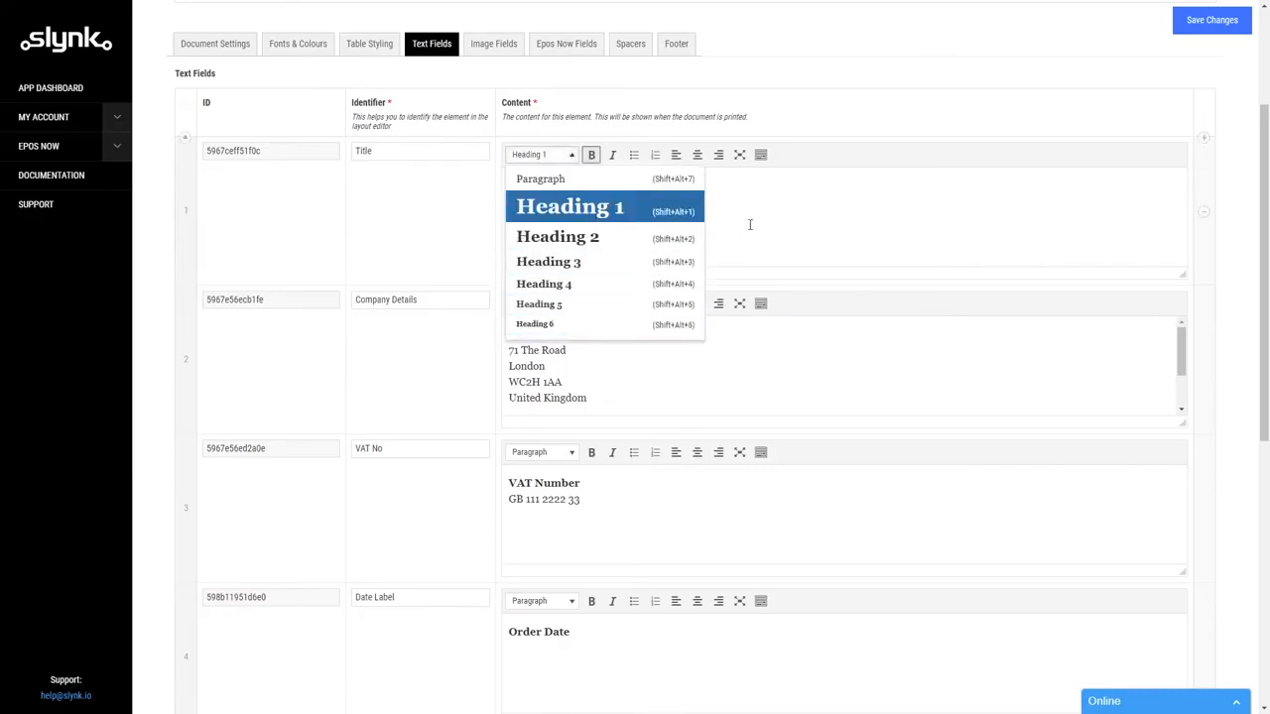
pyautogui.click(750, 224)
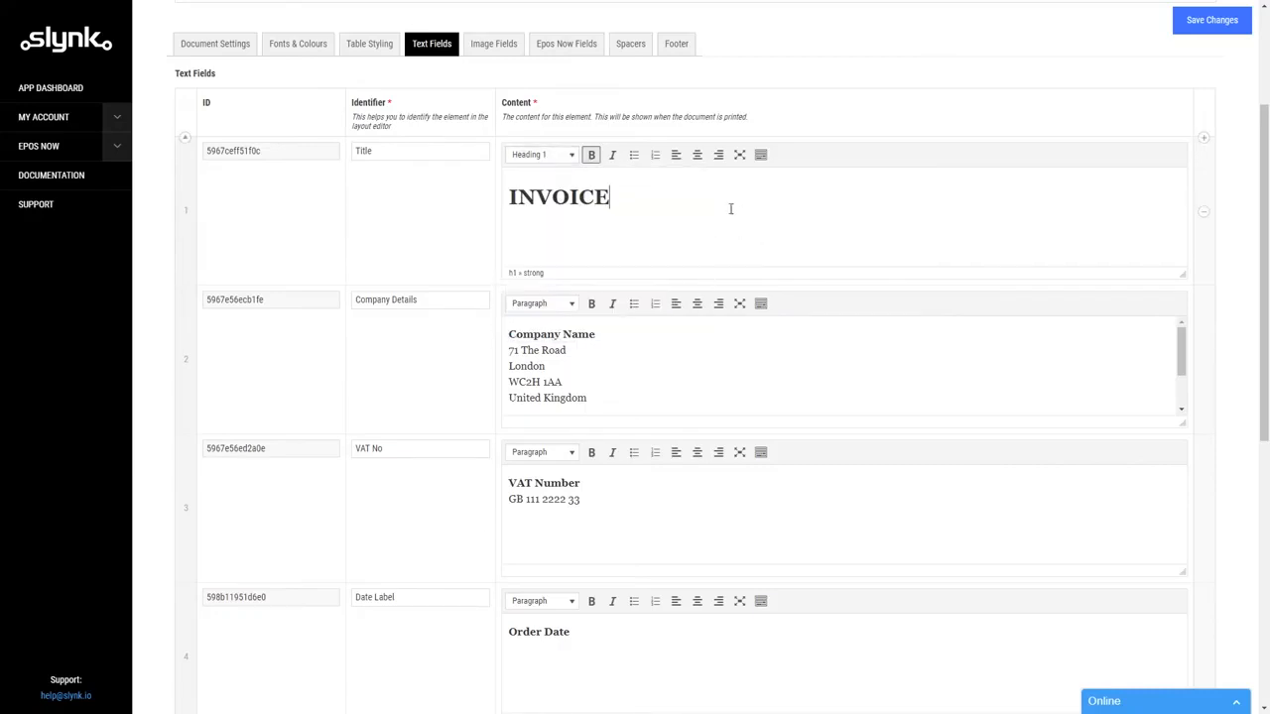
# Step: Show the additional formatting options for the Title field, inspect the text colour palette for INVOICE, and hide the extra options
pyautogui.click(760, 156)
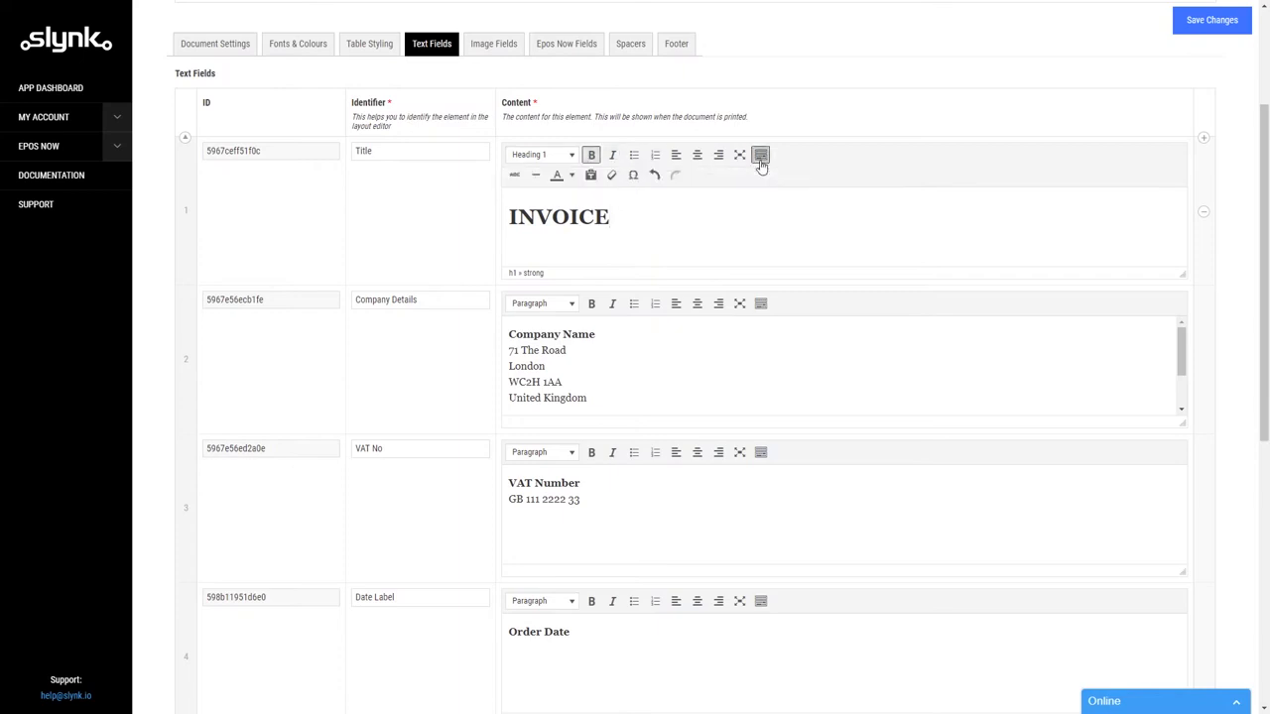
pyautogui.doubleClick(569, 219)
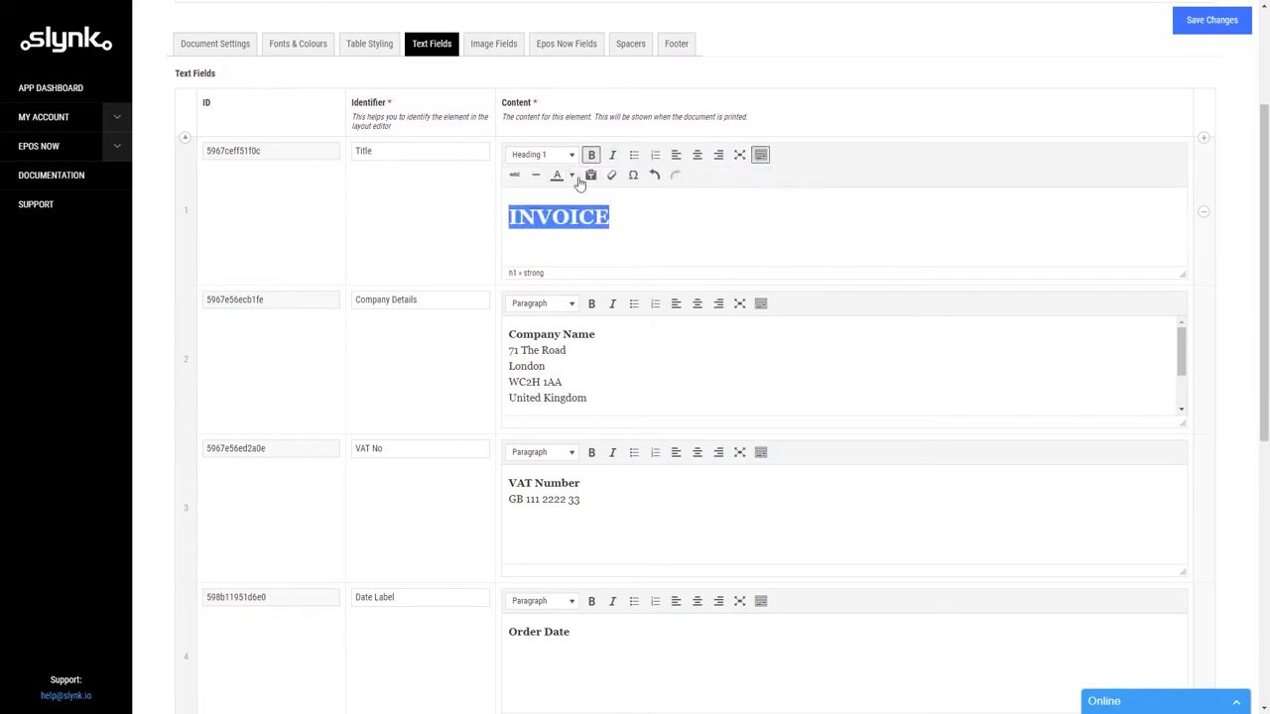
pyautogui.click(571, 175)
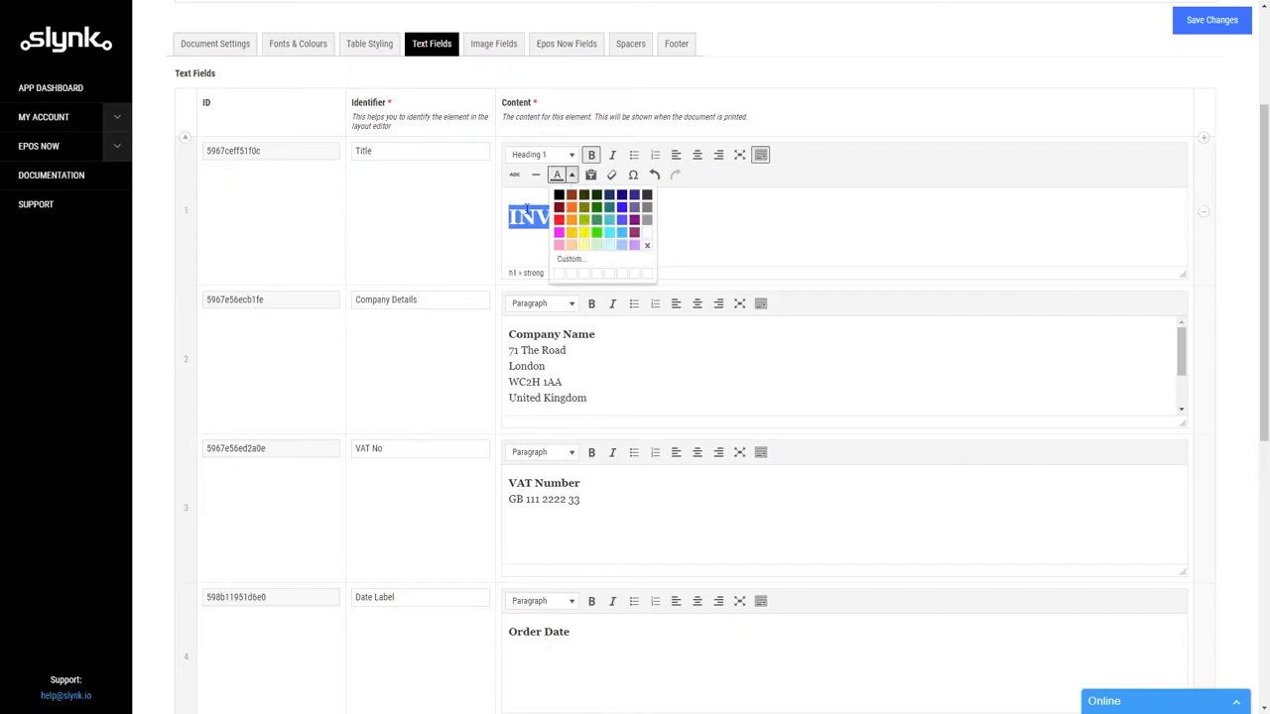
pyautogui.click(725, 220)
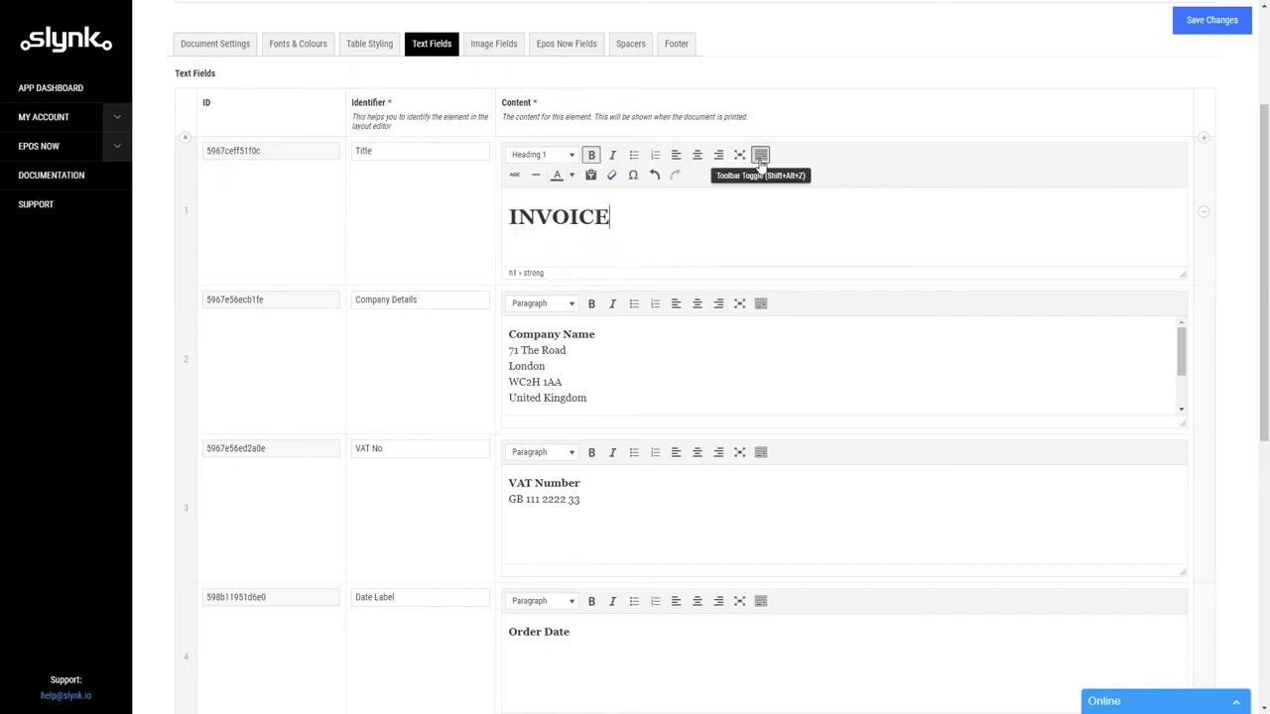
pyautogui.click(761, 155)
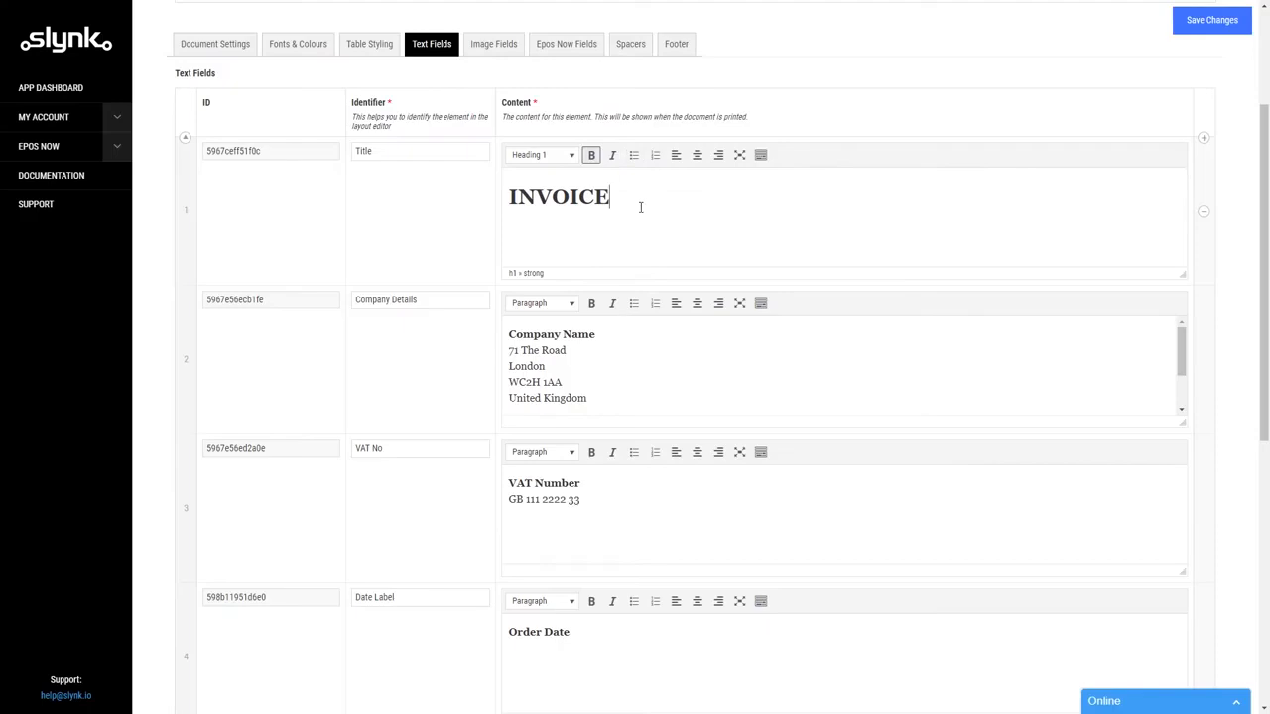
# Step: Compare the INVOICE heading with the template's font and colour settings, and review the remaining text fields
pyautogui.moveTo(646, 207); pyautogui.dragTo(462, 209)
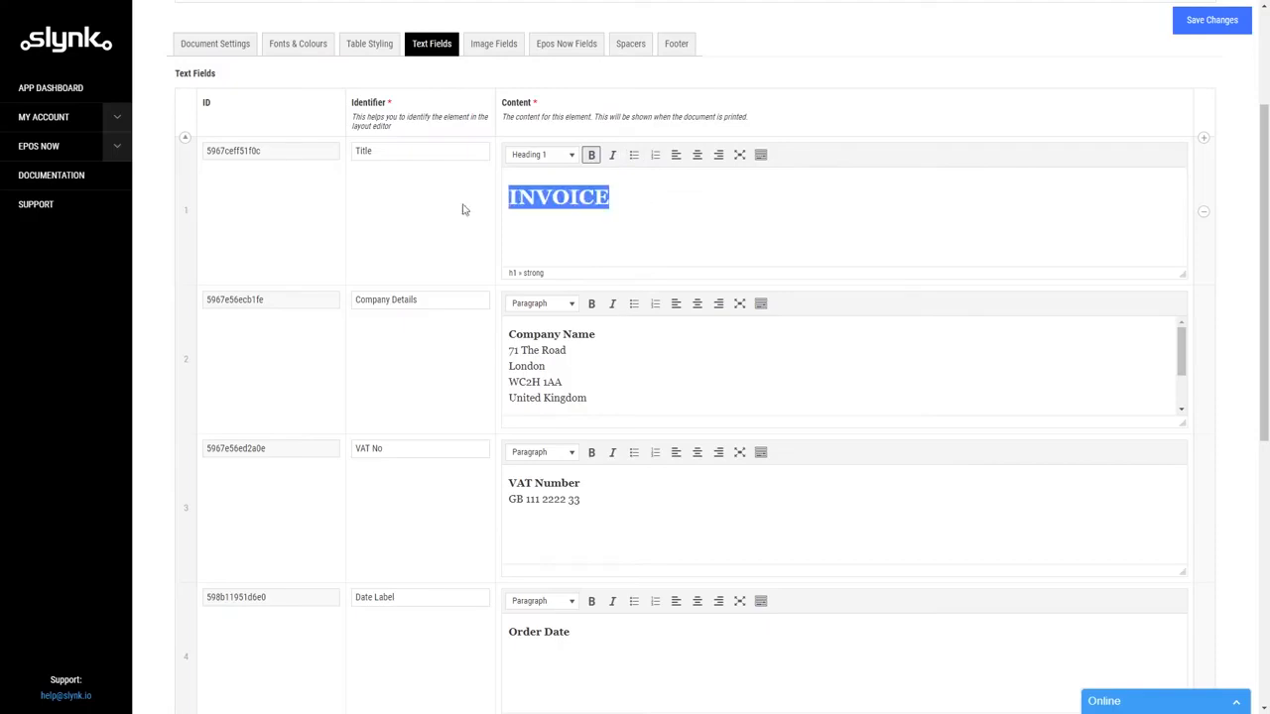
pyautogui.click(297, 44)
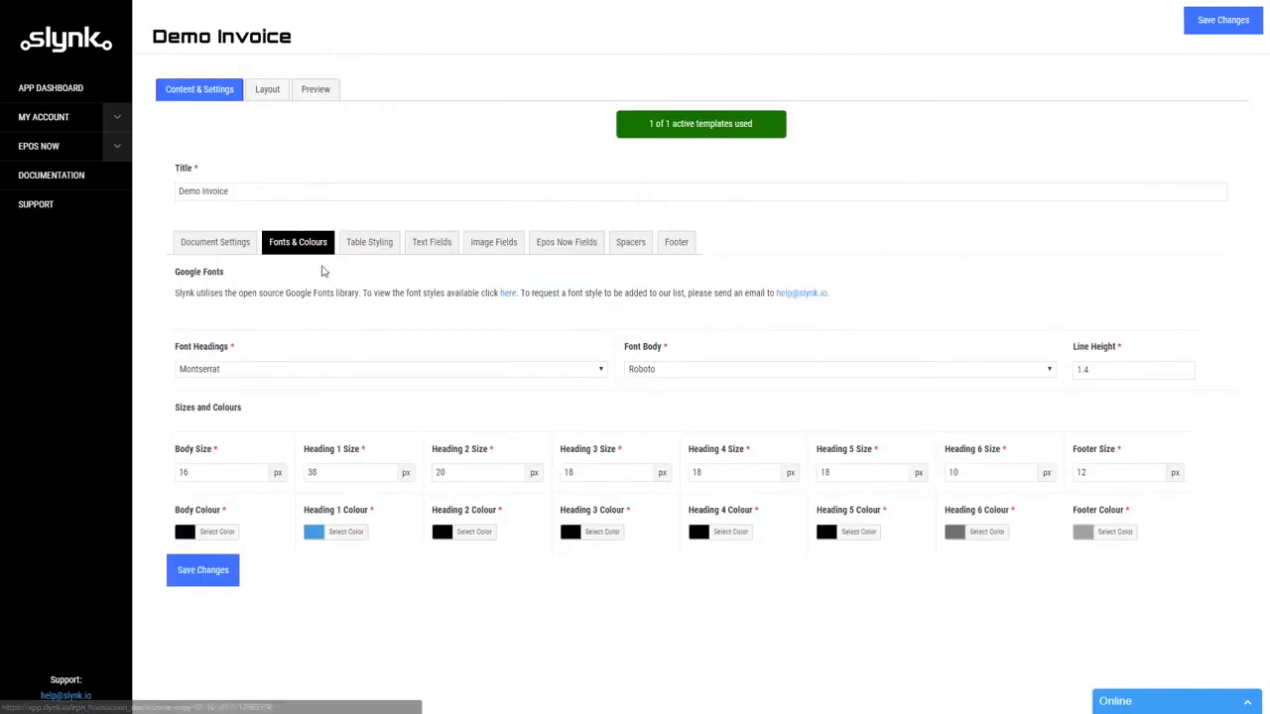
pyautogui.click(432, 242)
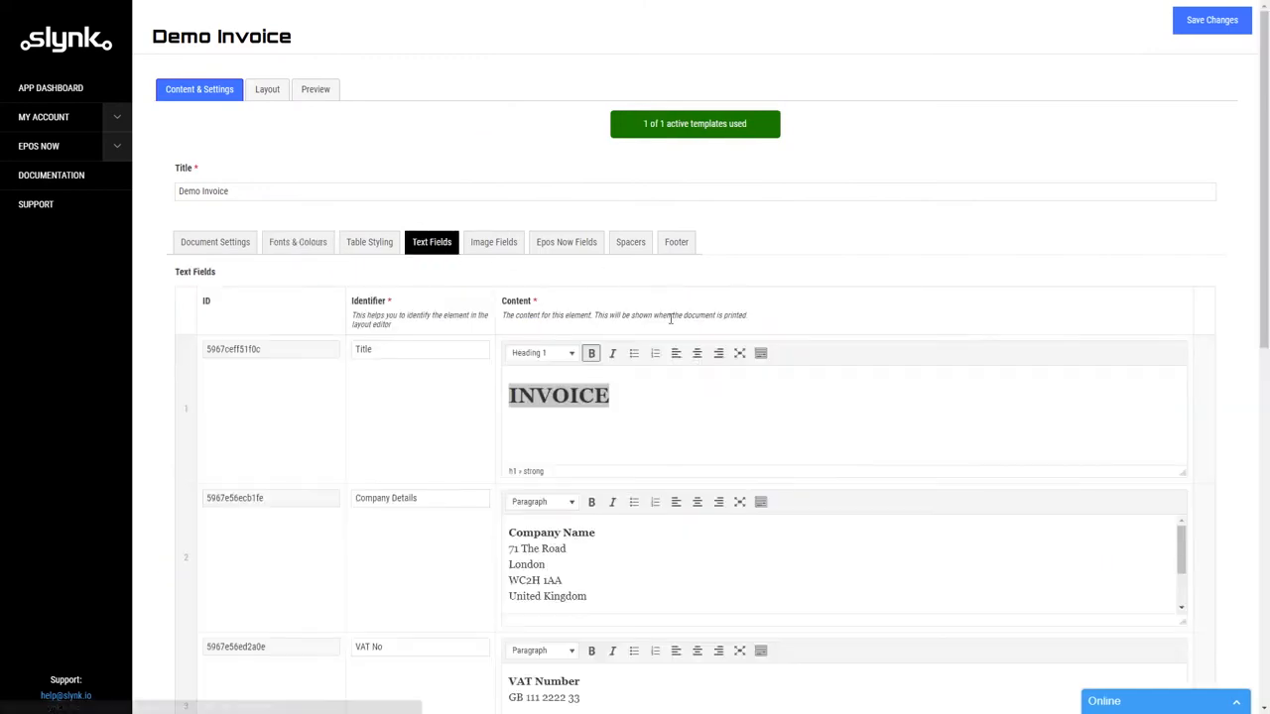
pyautogui.scroll(-2, 685, 369)
pyautogui.scroll(-5, 685, 369)
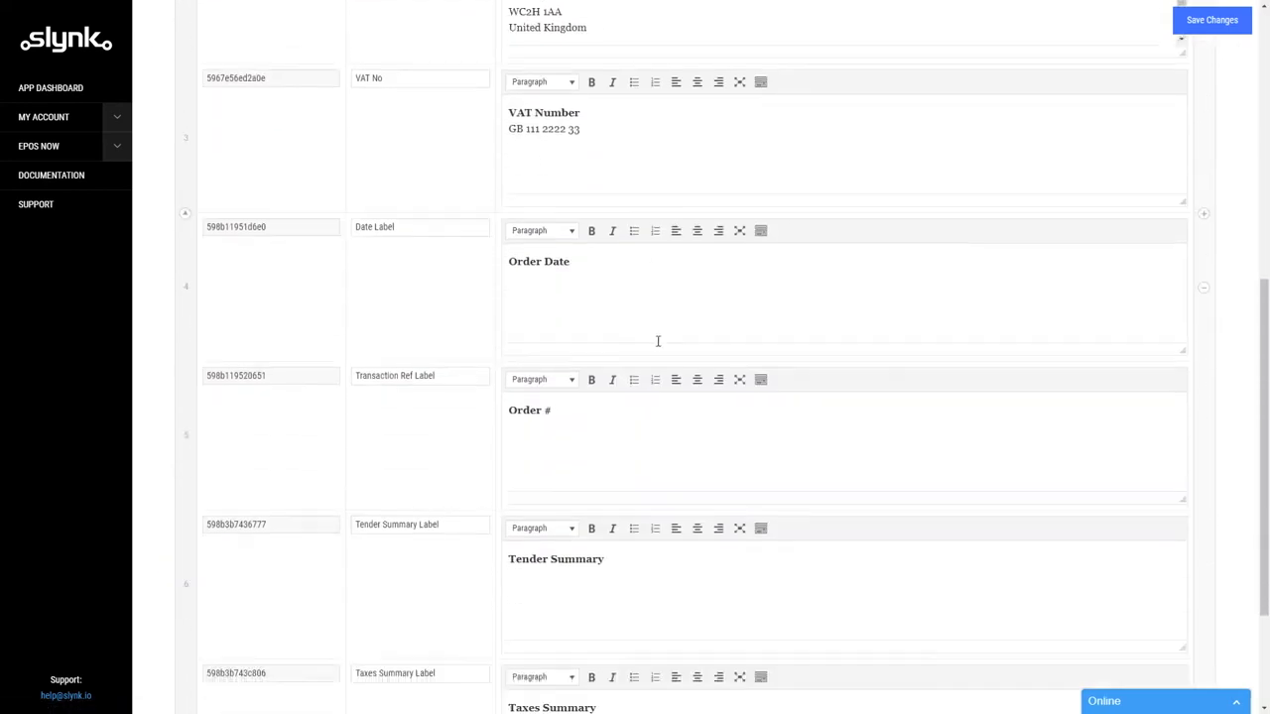
pyautogui.scroll(6, 651, 305)
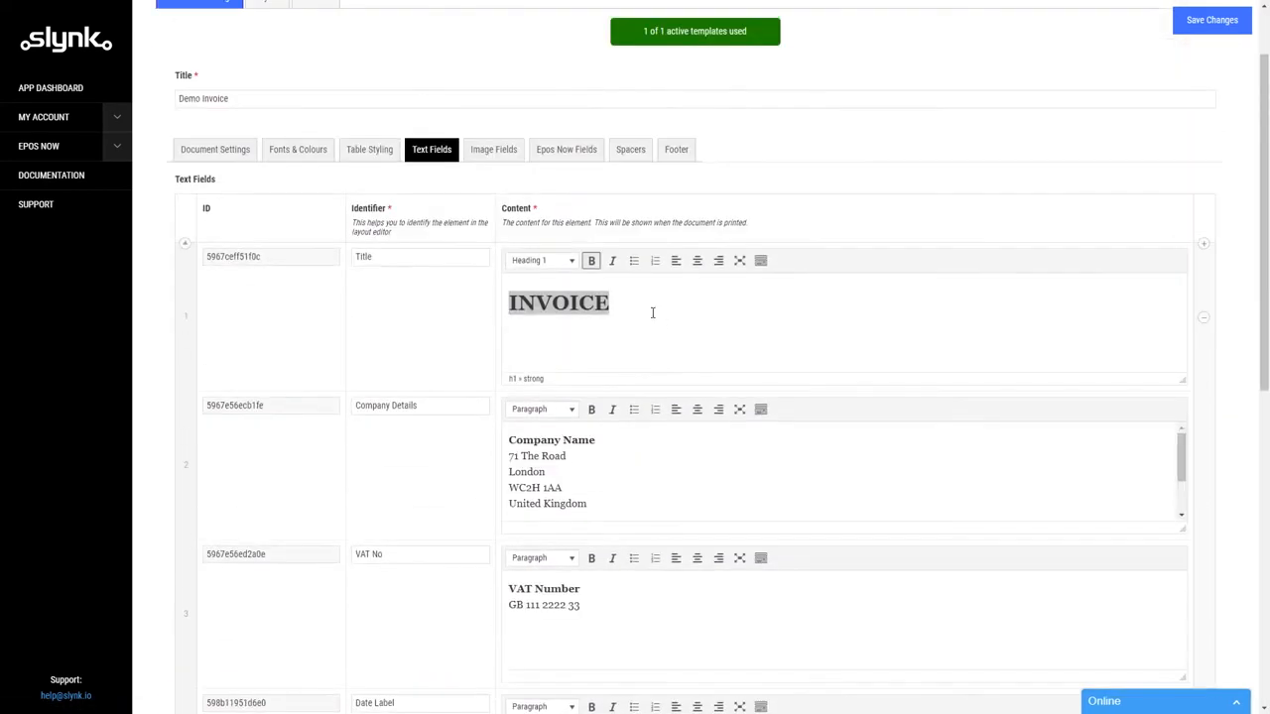
# Step: Examine the Logo entry in the template's image fields, including its identifier and picture
pyautogui.click(506, 156)
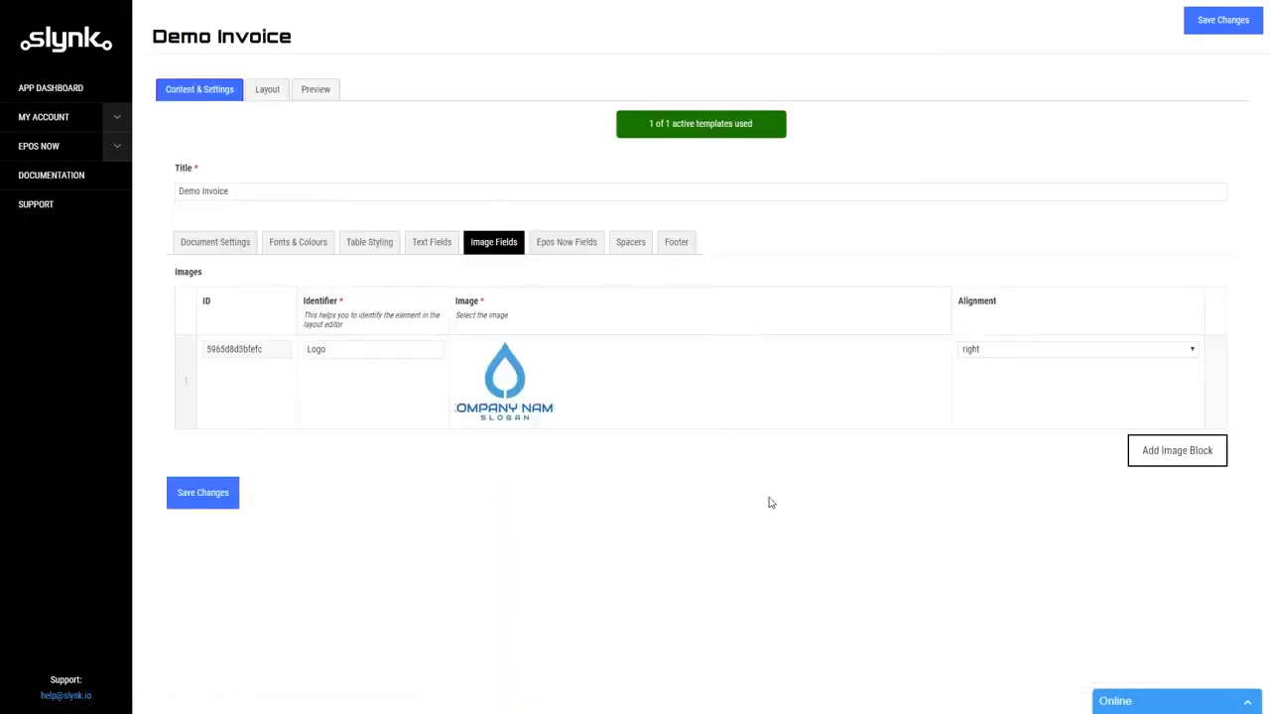
pyautogui.click(406, 349)
pyautogui.moveTo(528, 409)
# Step: Add a second image block, look at the file upload for its picture, cancel the selection and remove the block
pyautogui.click(1176, 451)
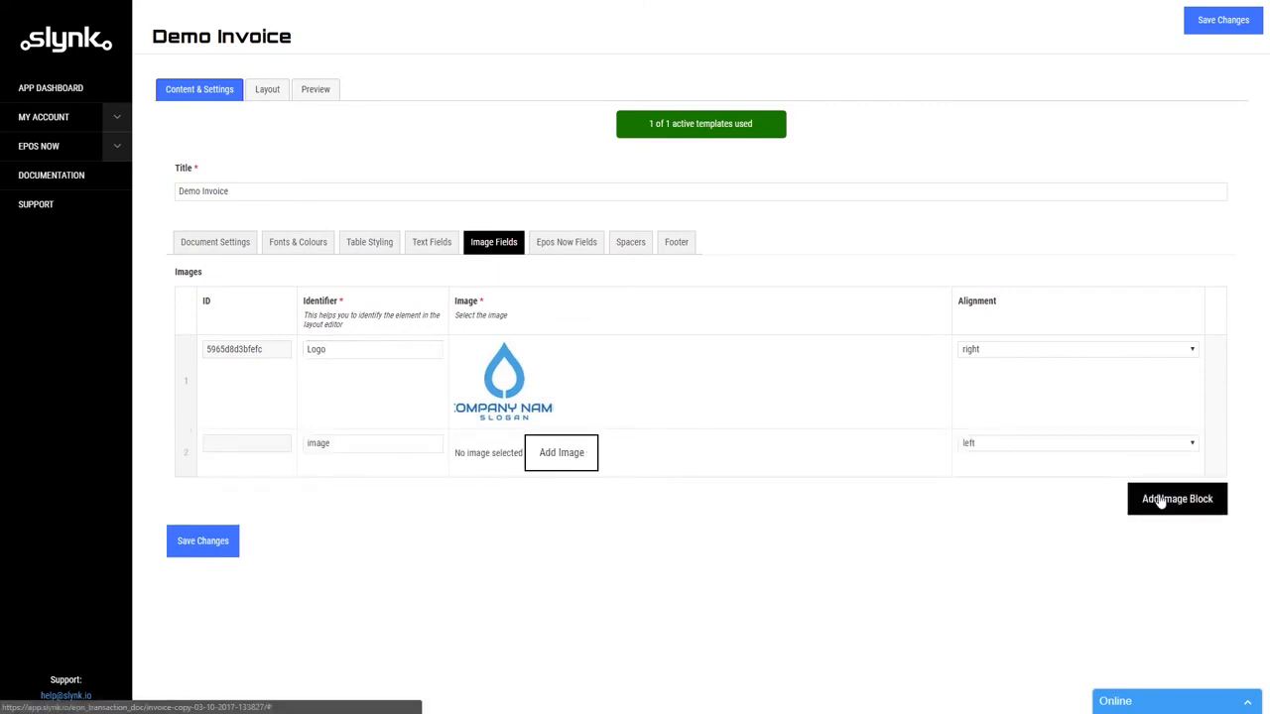
pyautogui.click(578, 454)
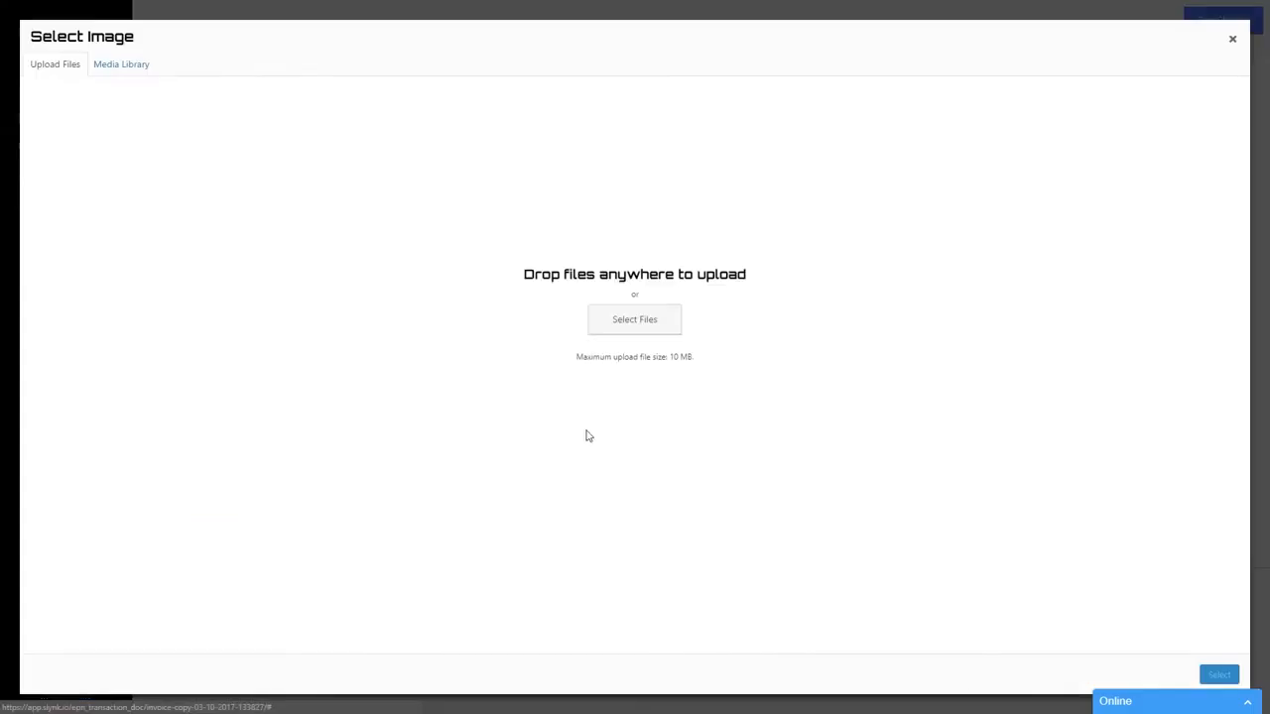
pyautogui.click(651, 330)
pyautogui.click(506, 464)
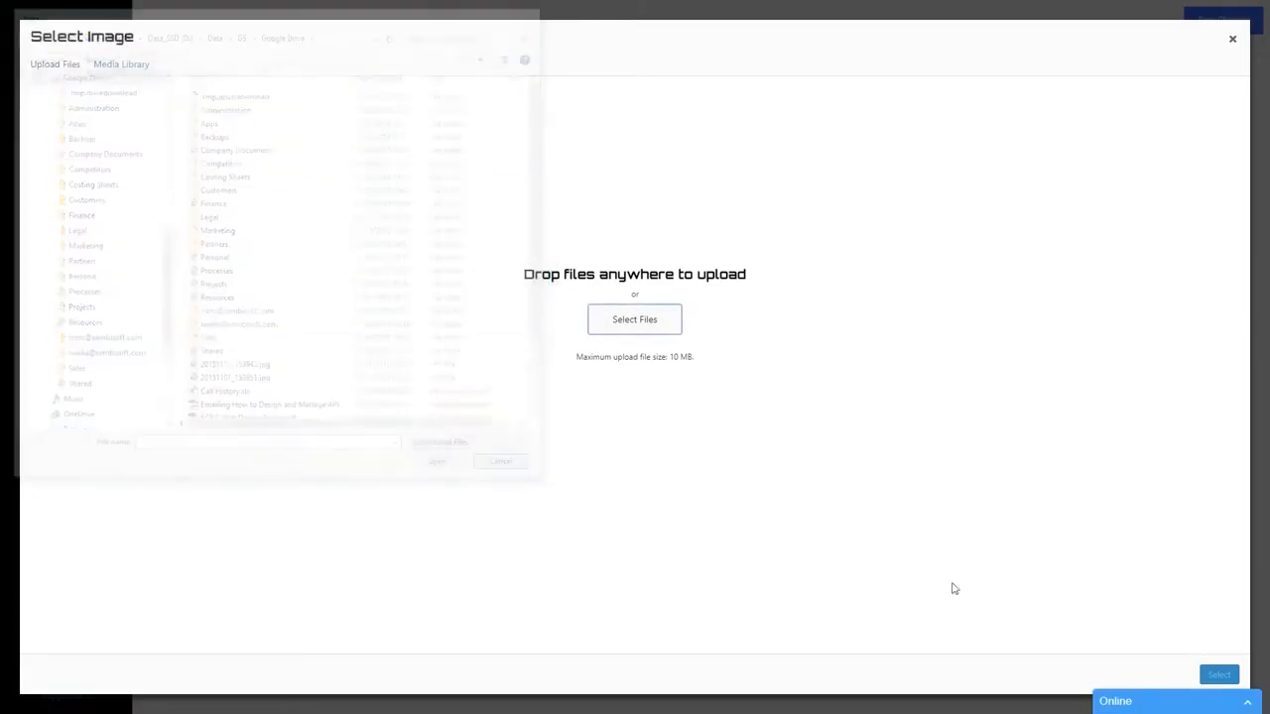
pyautogui.click(1232, 38)
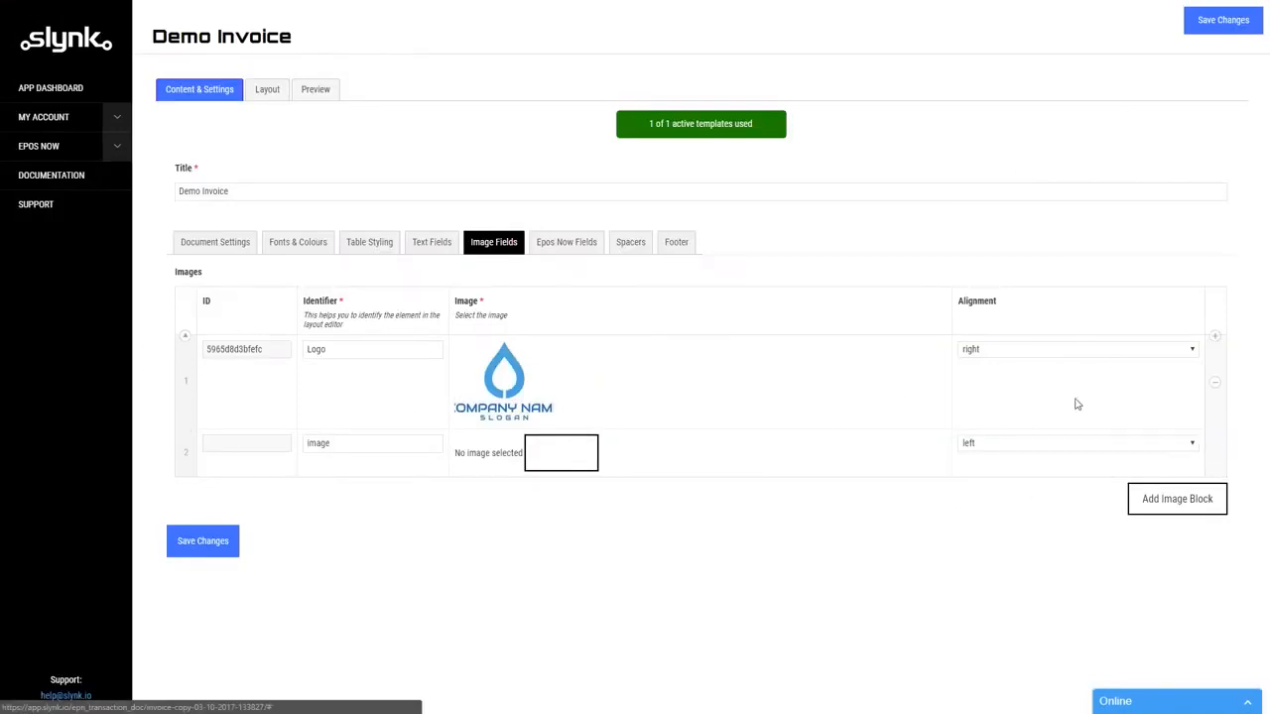
pyautogui.click(1214, 455)
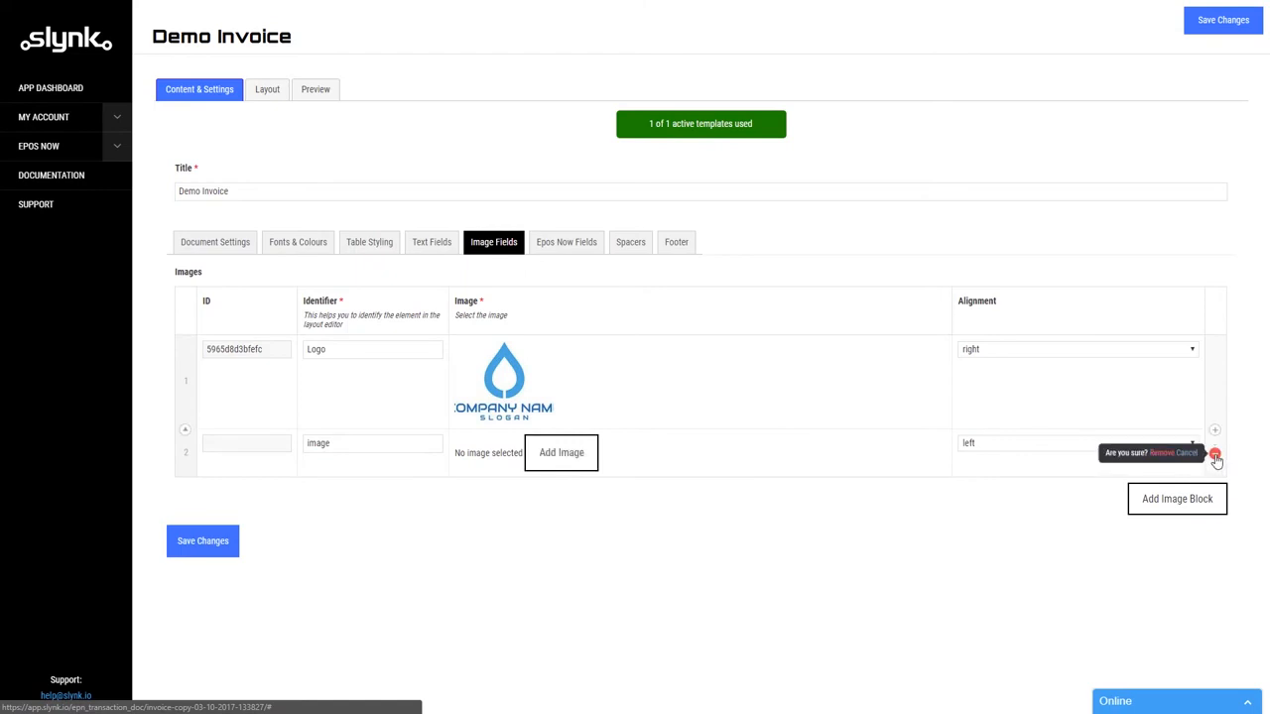
pyautogui.click(1161, 455)
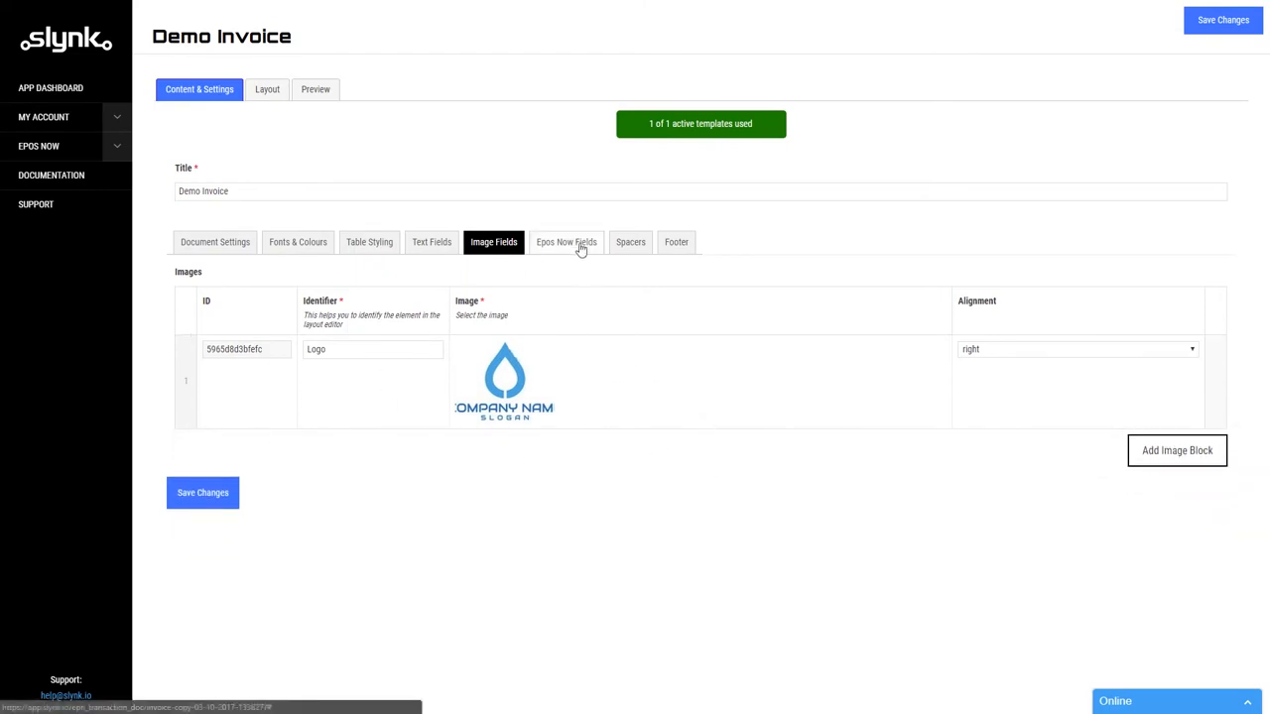
# Step: Check the Logo image's alignment choices, and look over the template's Epos Now fields
pyautogui.click(975, 350)
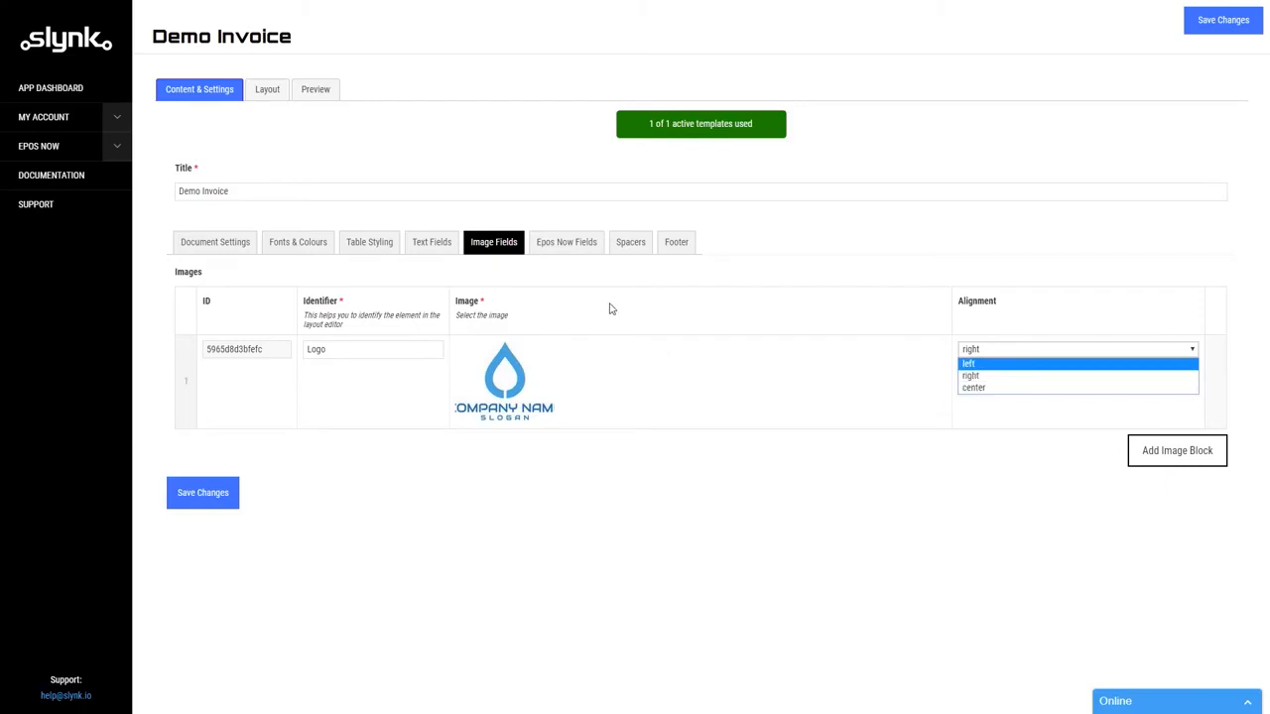
pyautogui.click(572, 247)
pyautogui.click(573, 247)
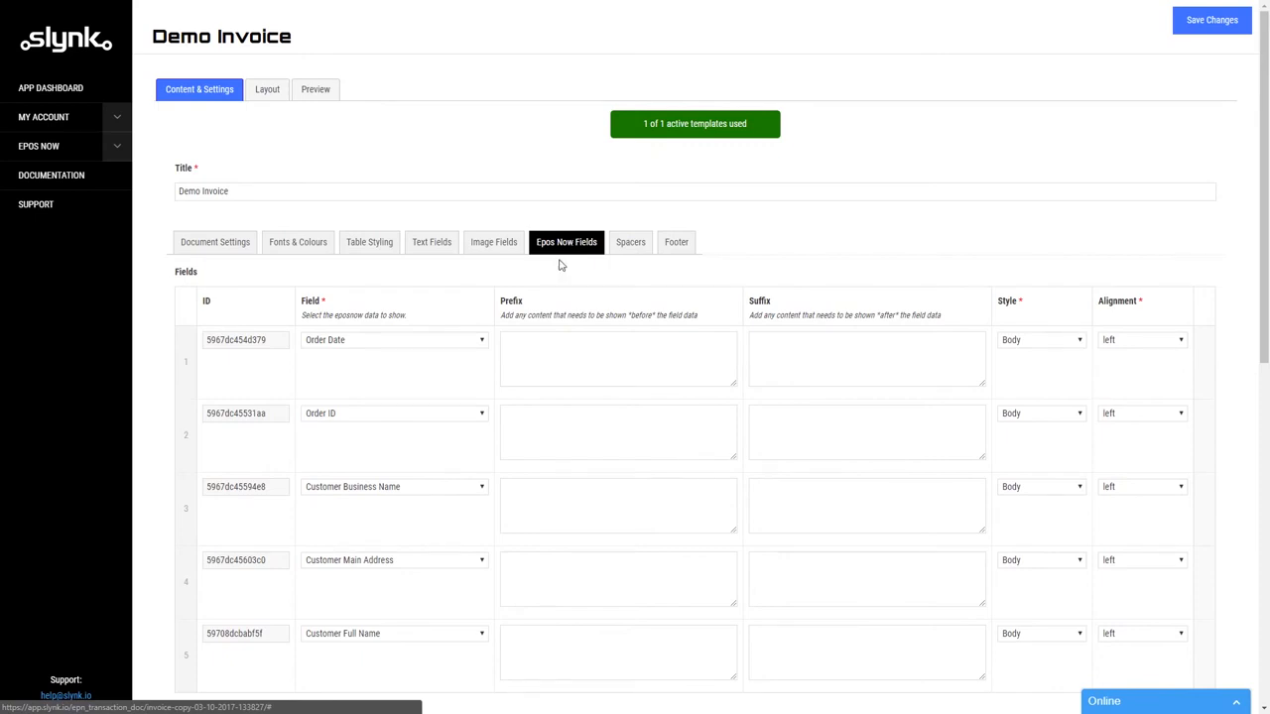
pyautogui.scroll(-2, 471, 434)
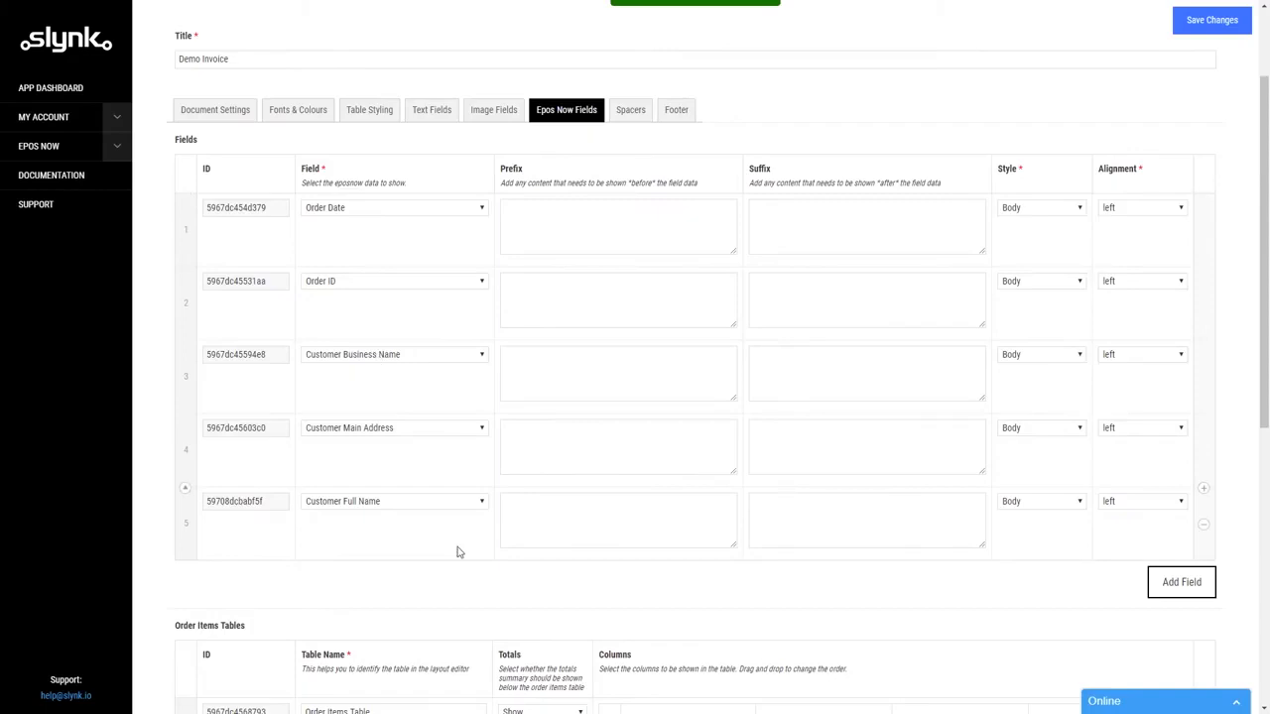
# Step: Browse the Epos Now data fields that could be chosen in place of Order Date
pyautogui.click(386, 211)
pyautogui.scroll(3, 397, 321)
pyautogui.scroll(-8, 402, 320)
pyautogui.scroll(-2, 402, 321)
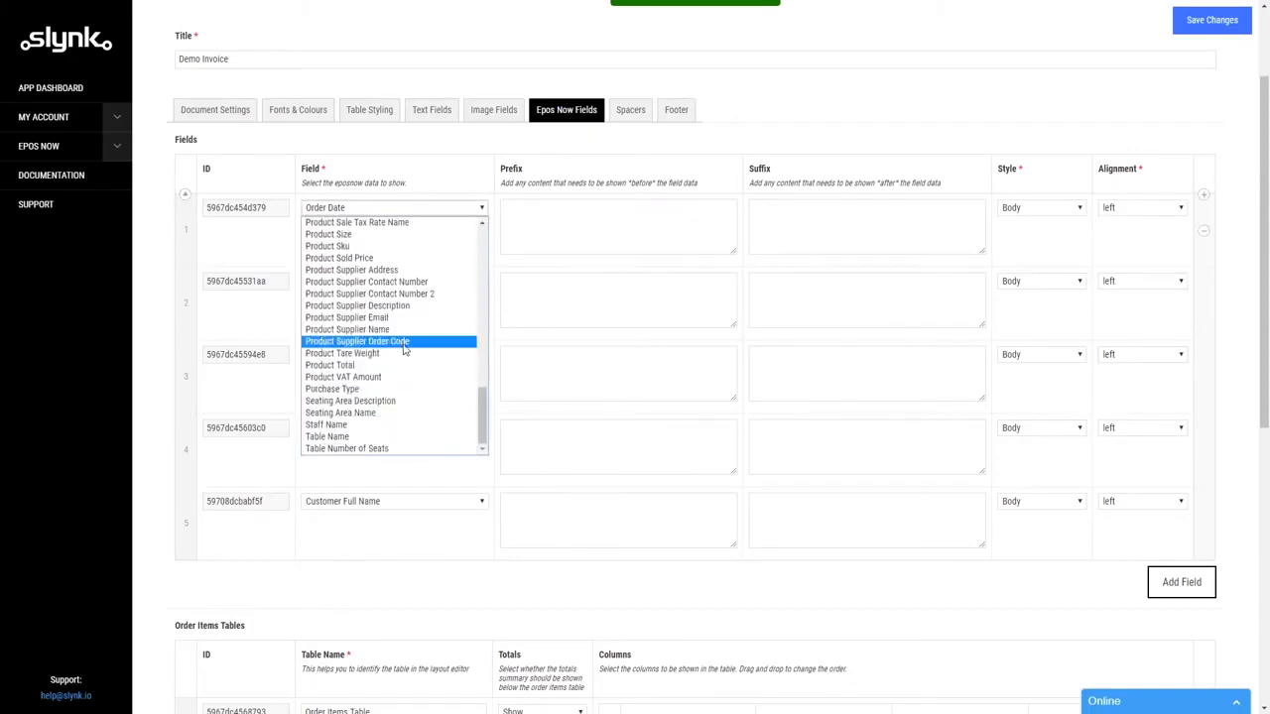
pyautogui.scroll(5, 402, 316)
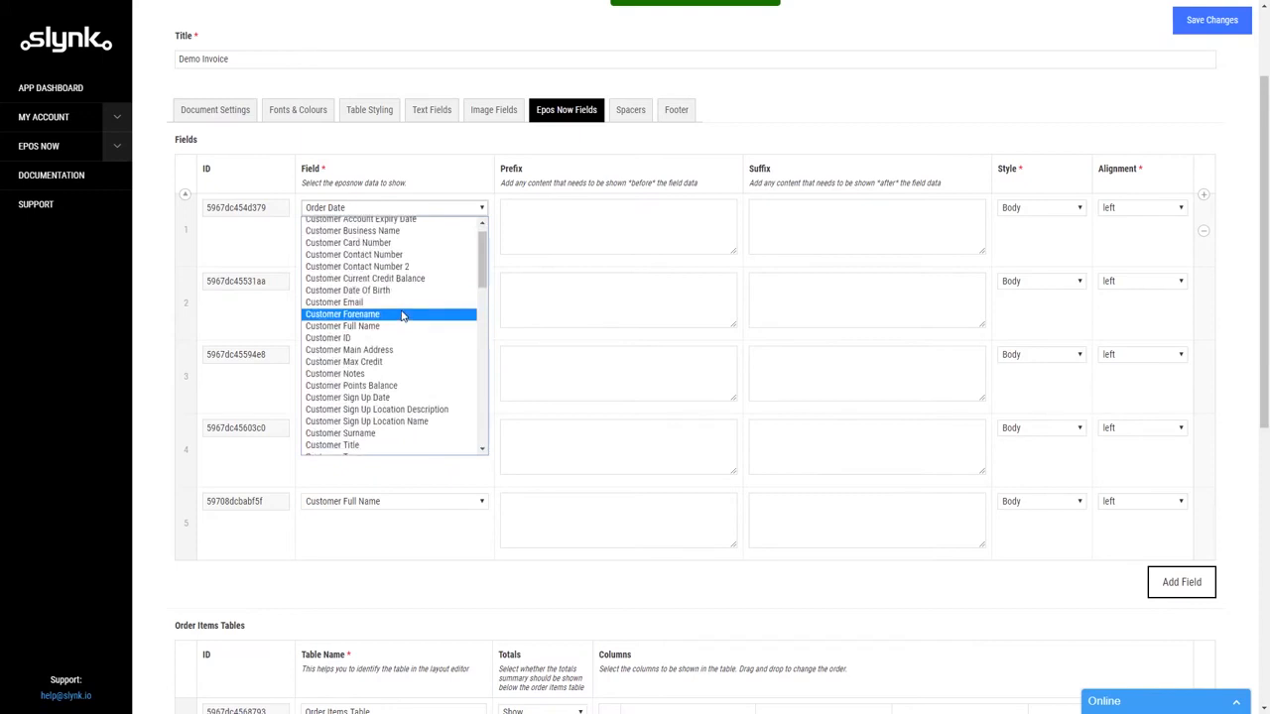
# Step: Enter "This order was placed on" as the Order Date field's prefix and a full stop as its suffix
pyautogui.click(597, 238)
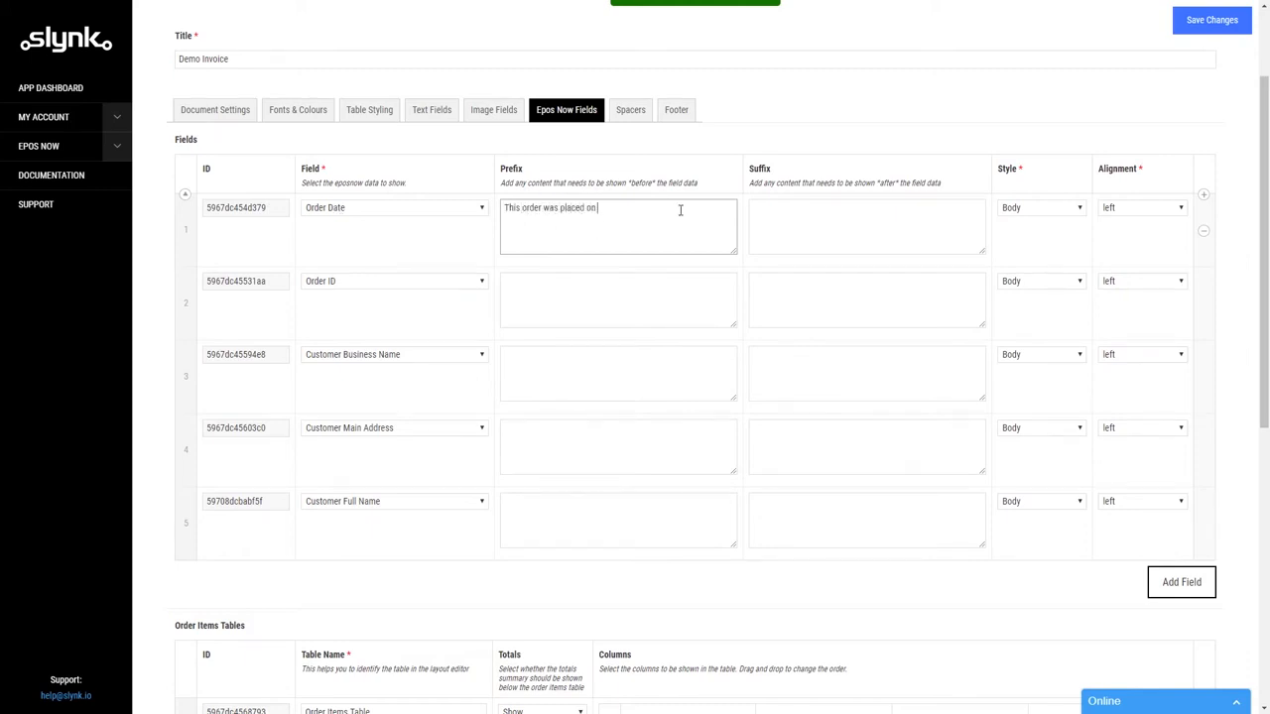
pyautogui.click(848, 212)
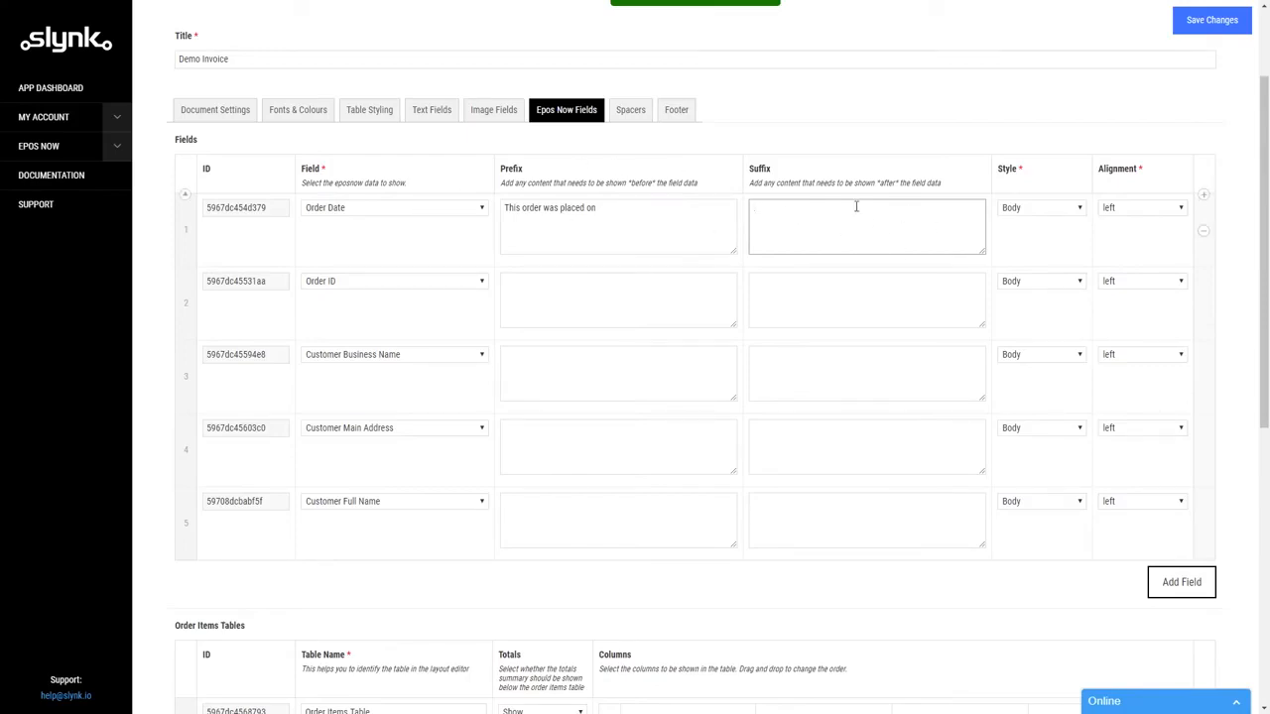
pyautogui.click(616, 223)
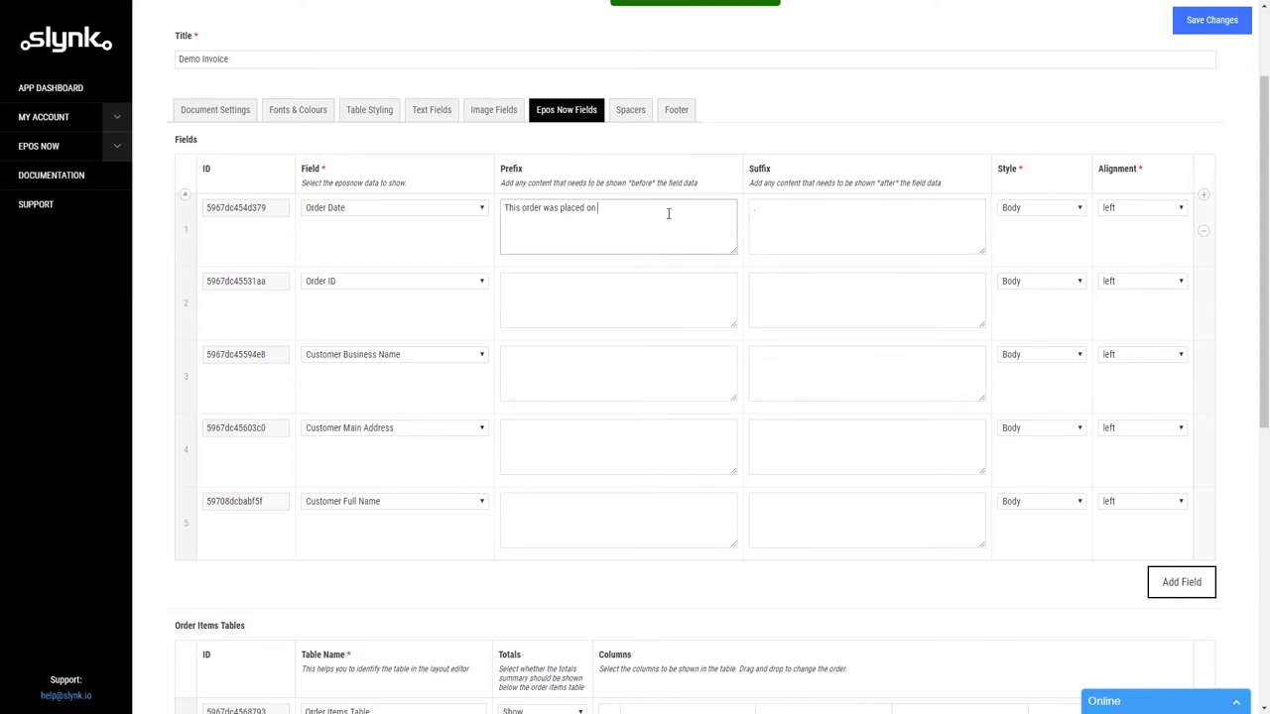
pyautogui.moveTo(652, 206); pyautogui.dragTo(457, 212)
pyautogui.click(617, 209)
pyautogui.click(809, 218)
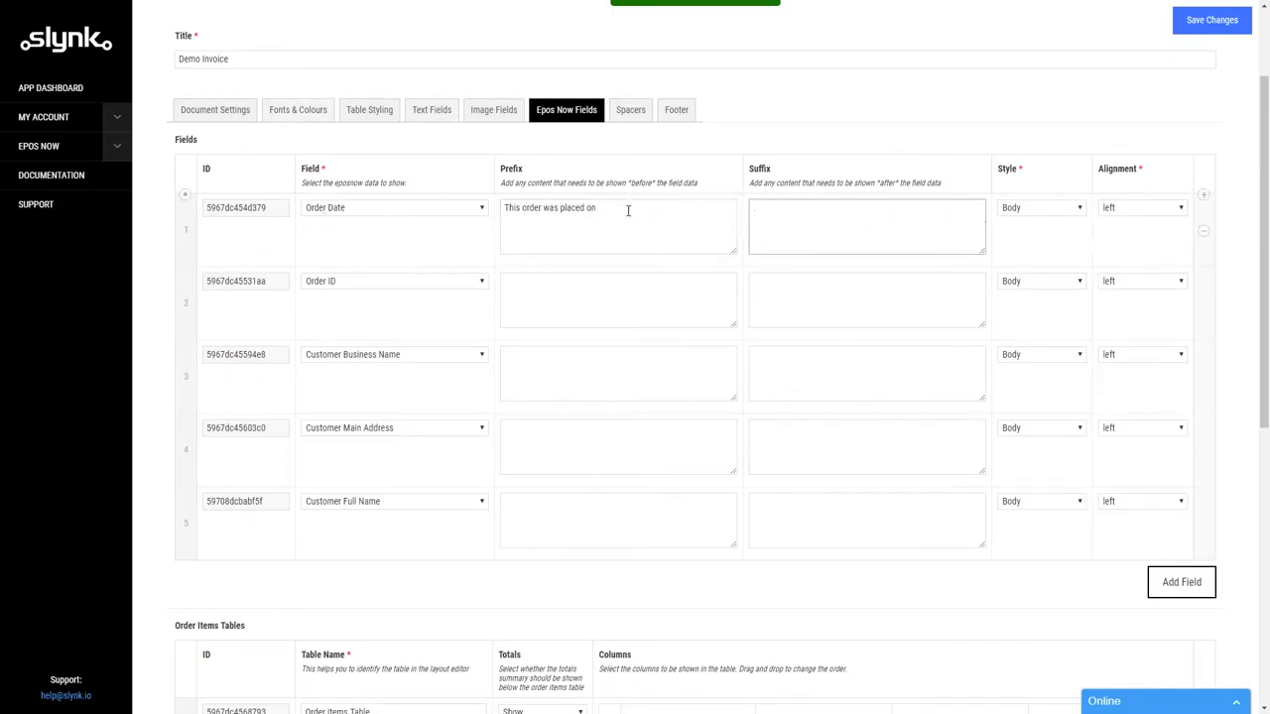
# Step: Clear the Order Date field's prefix and suffix
pyautogui.moveTo(627, 210); pyautogui.dragTo(432, 213)
pyautogui.press('BackSpace')
pyautogui.moveTo(861, 208); pyautogui.dragTo(655, 200)
# Step: Review the style choices for the Order Date field, and compare them with the template's font and colour settings
pyautogui.click(1045, 211)
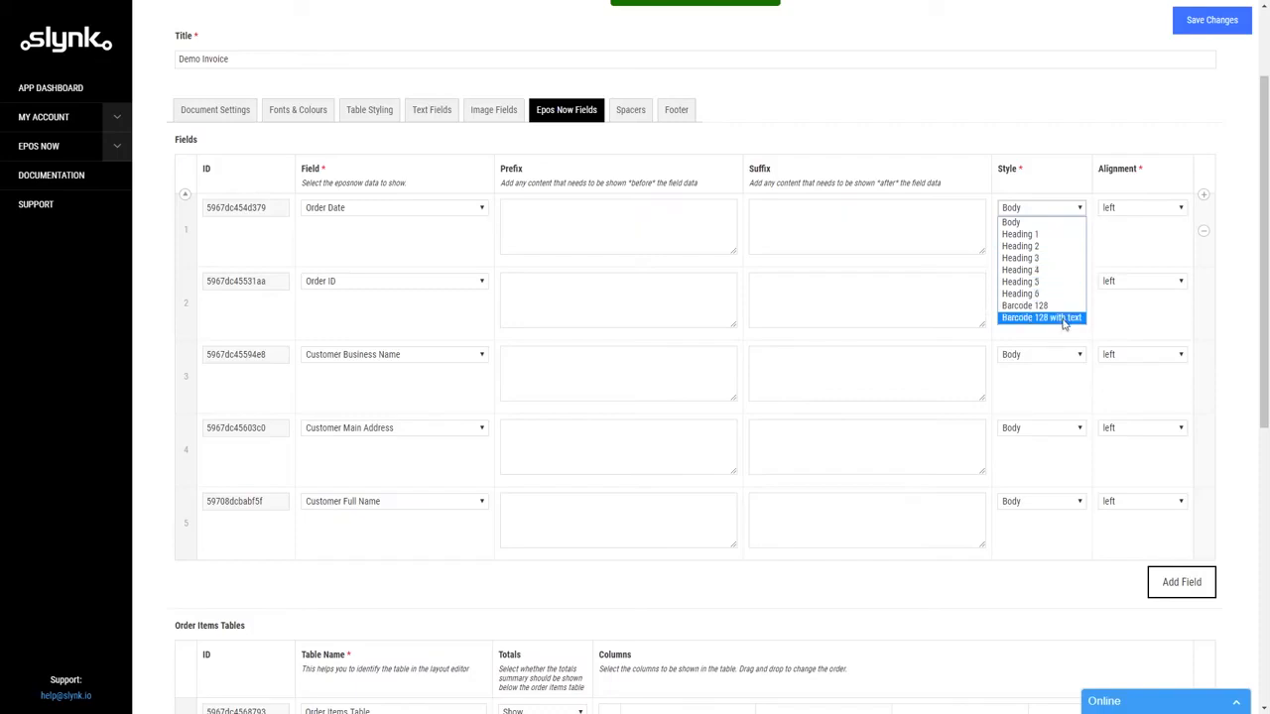
pyautogui.click(1060, 202)
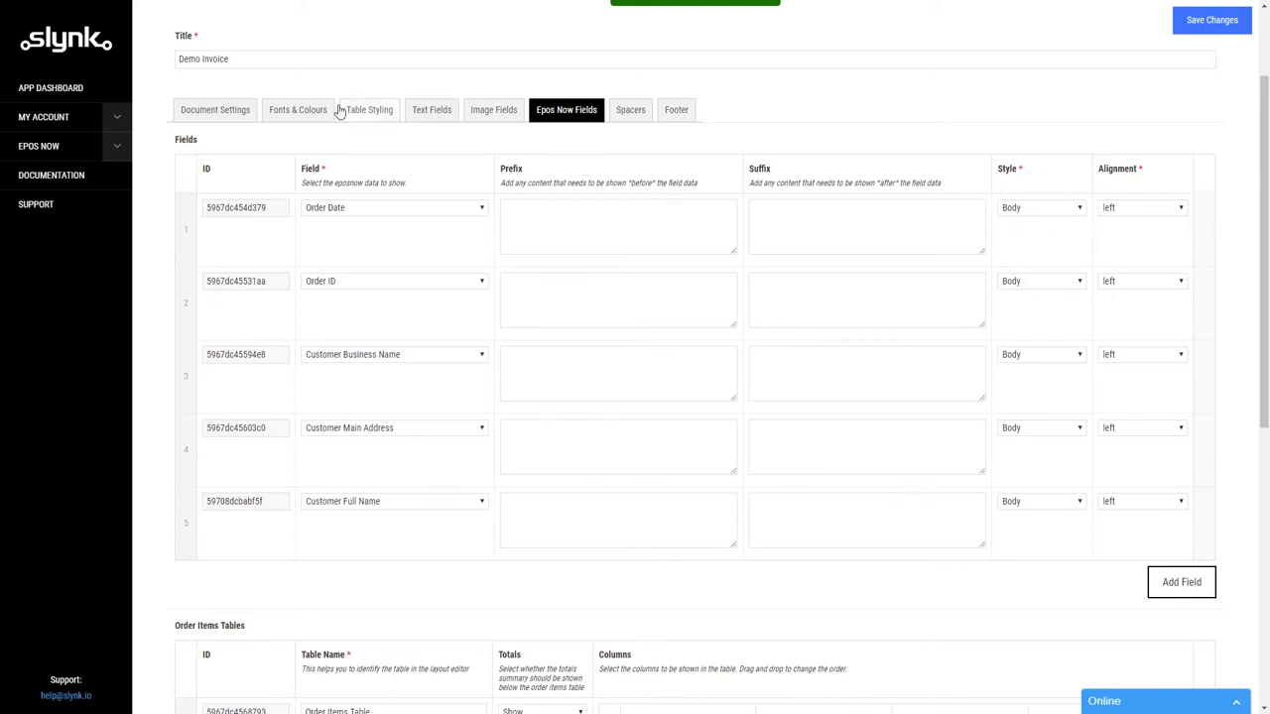
pyautogui.click(304, 115)
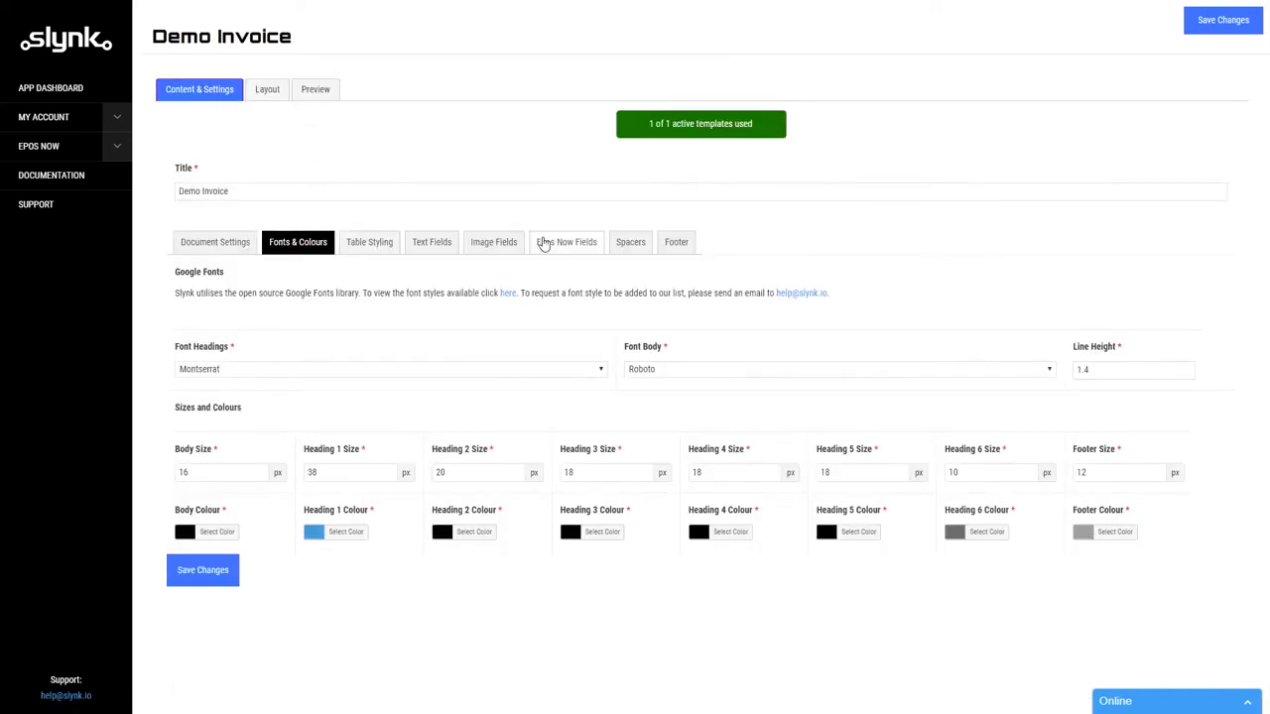
# Step: Check the alignment choices for the Order Date field among the Epos Now fields
pyautogui.click(579, 243)
pyautogui.scroll(-2, 986, 313)
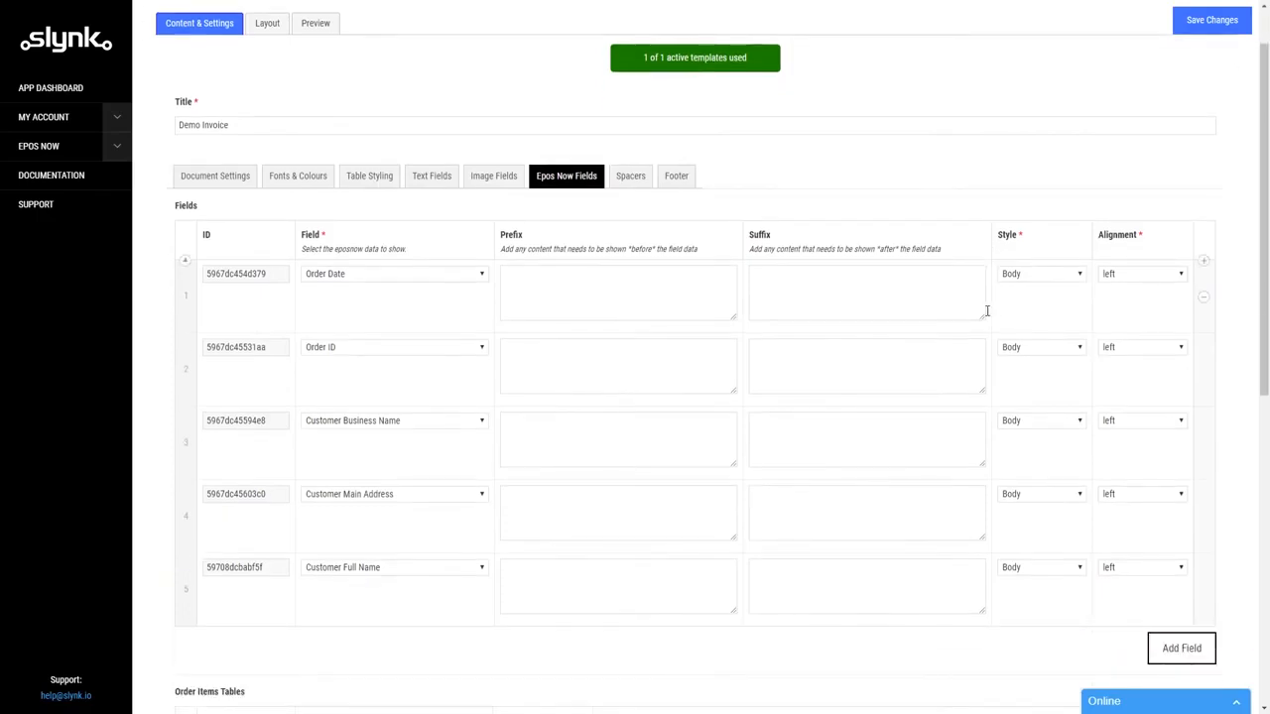
pyautogui.click(1140, 144)
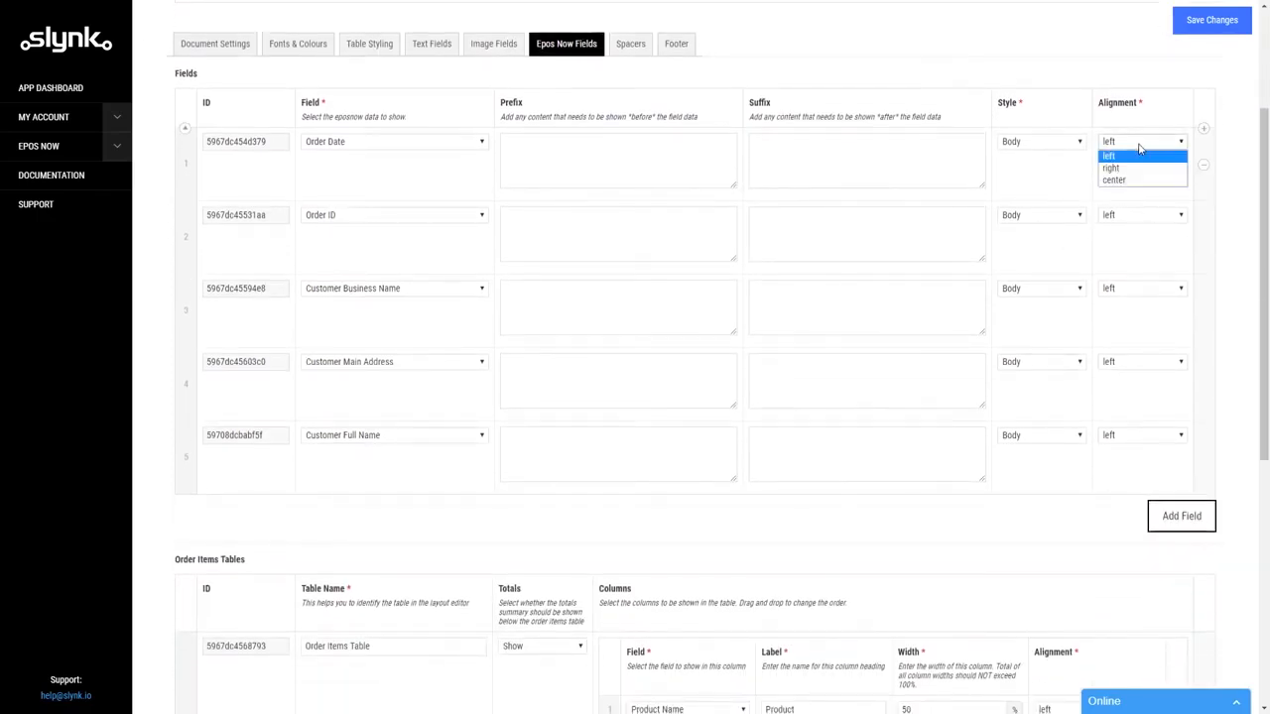
pyautogui.click(1140, 149)
# Step: Examine the Order Items Table settings and compare them with the items table in the invoice preview
pyautogui.scroll(-3, 405, 332)
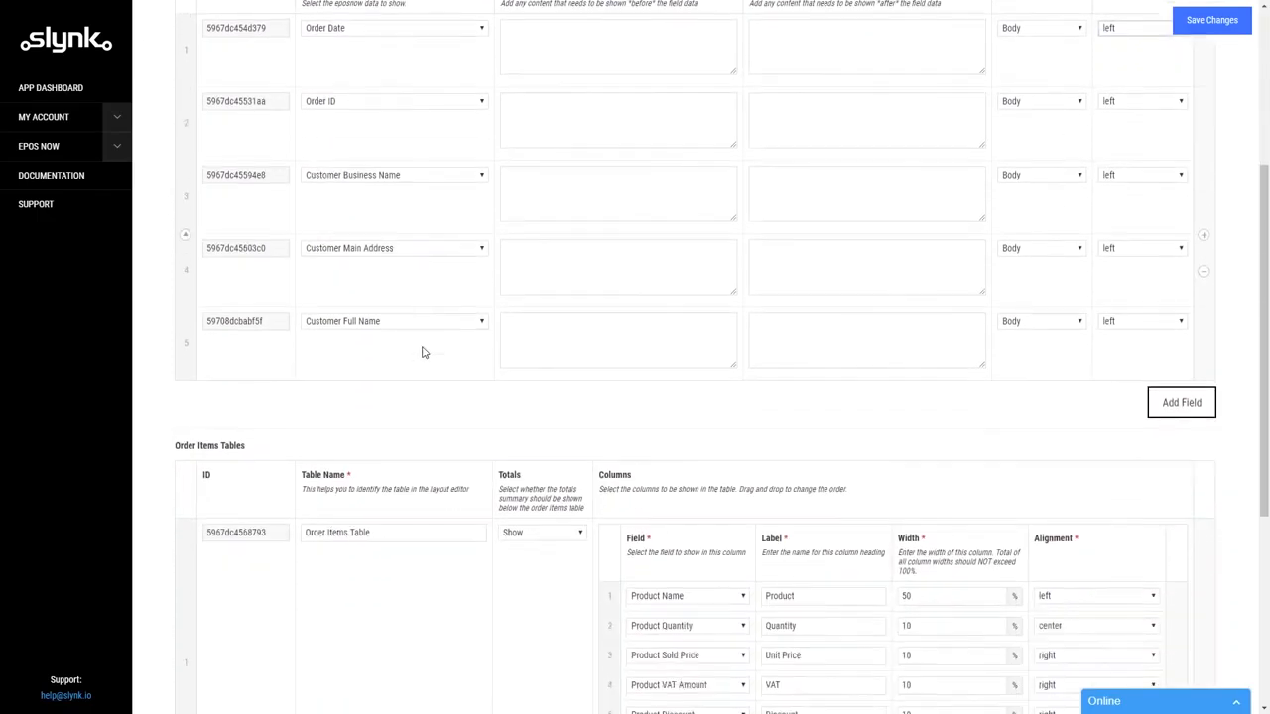
pyautogui.scroll(-1, 430, 349)
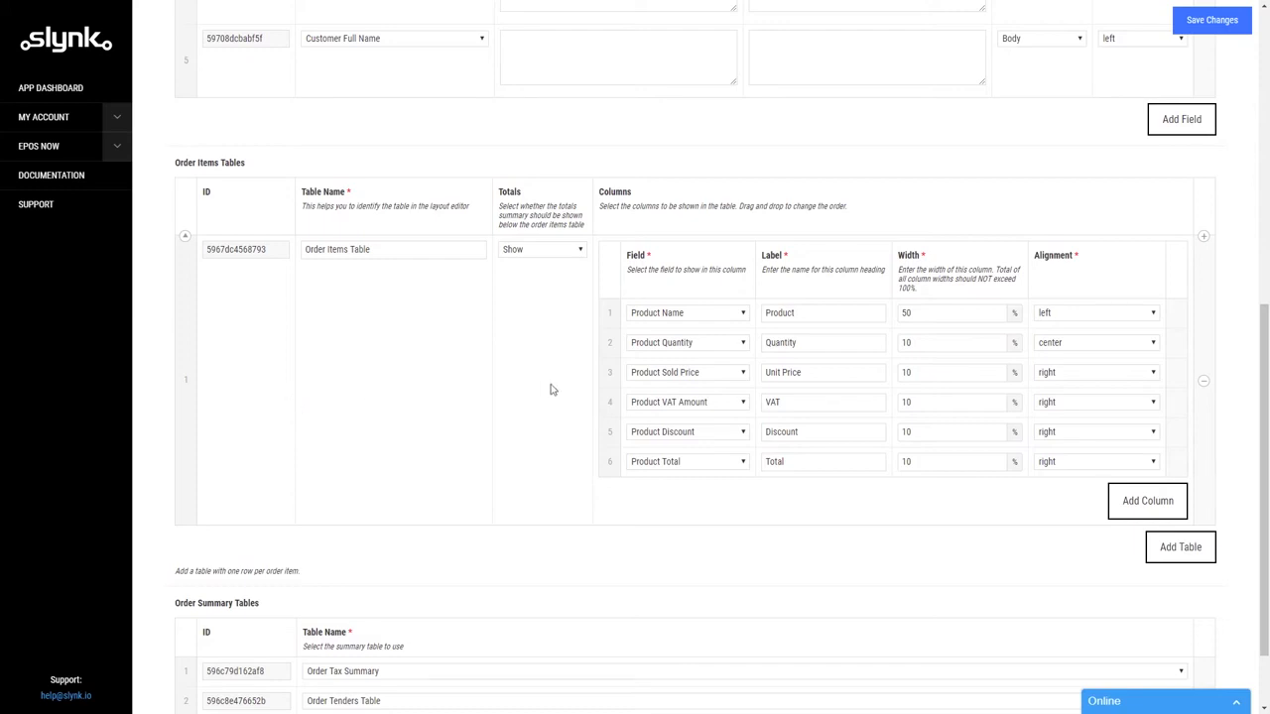
pyautogui.scroll(1, 502, 394)
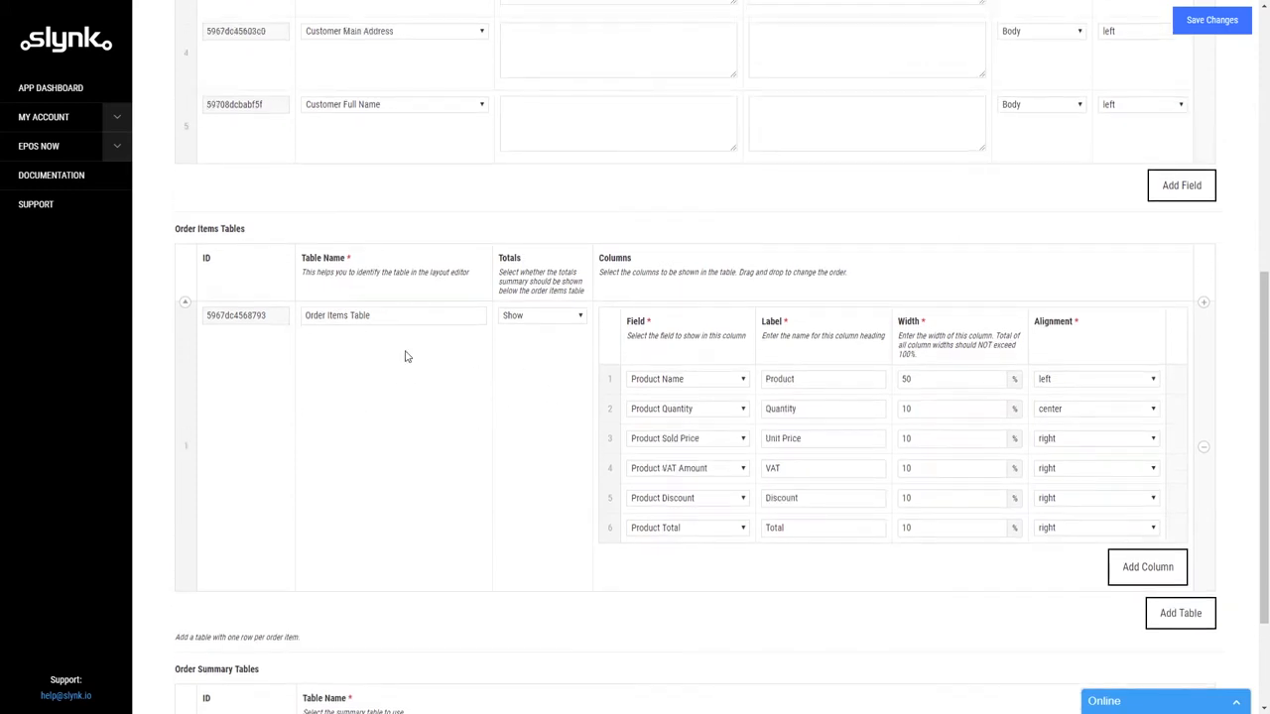
pyautogui.scroll(7, 518, 442)
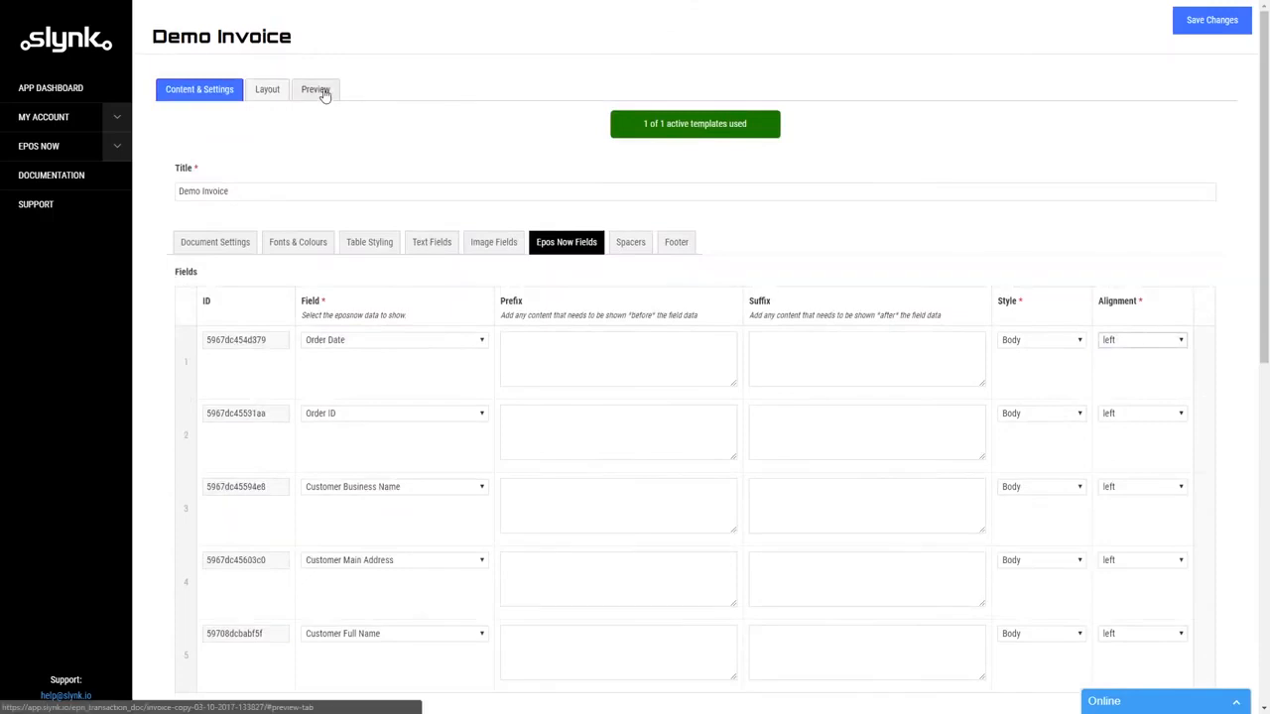
pyautogui.click(316, 89)
pyautogui.scroll(-1, 398, 353)
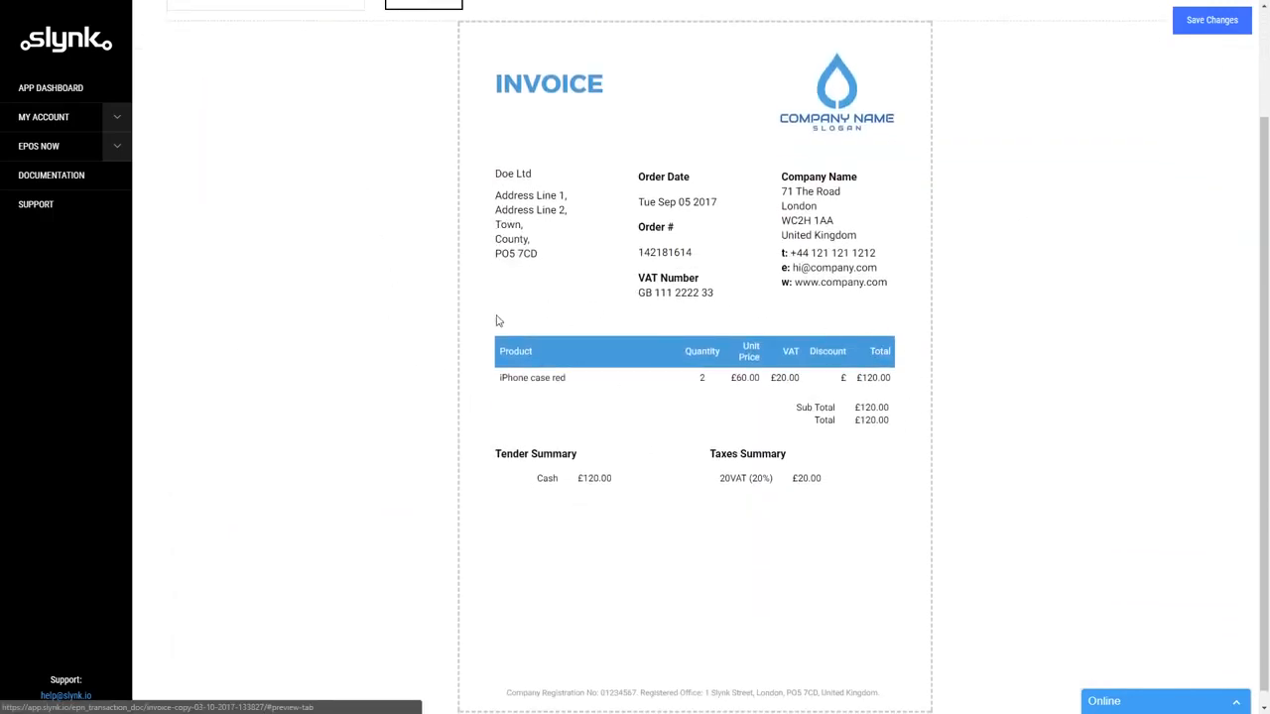
pyautogui.scroll(3, 544, 390)
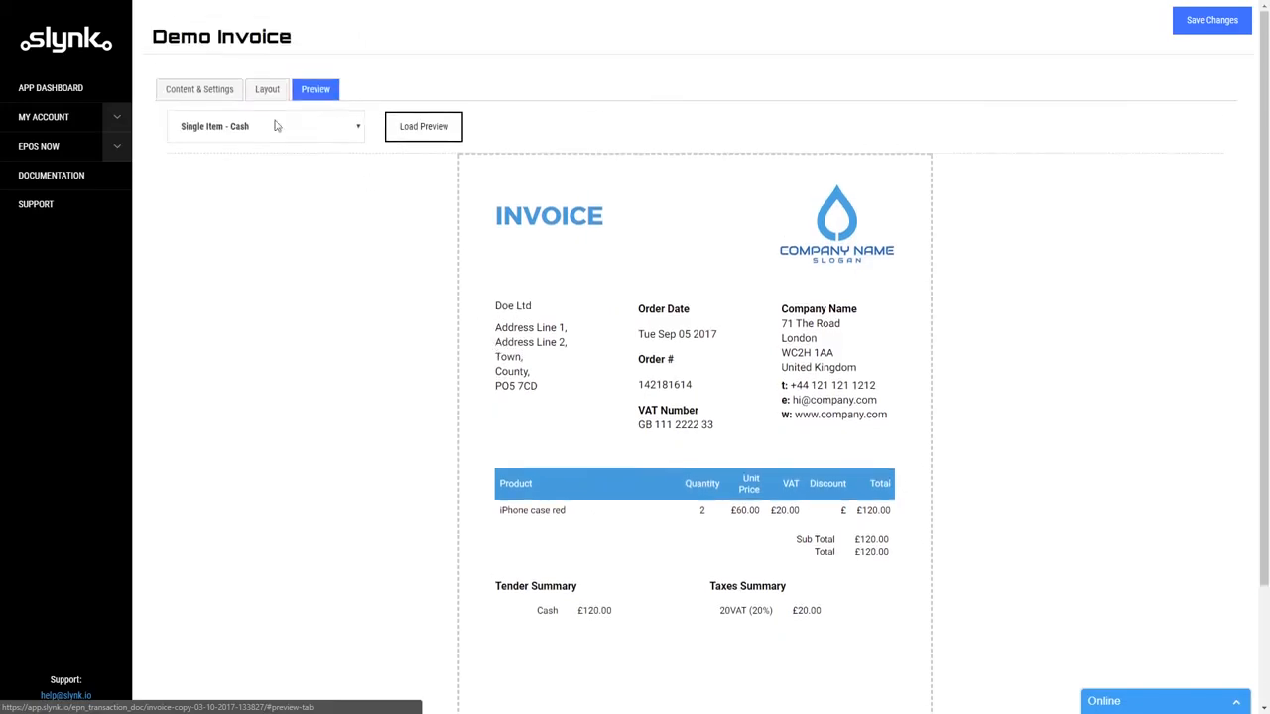
# Step: Compare the Order Items Table's Totals setting with the totals summary in the invoice preview
pyautogui.click(191, 91)
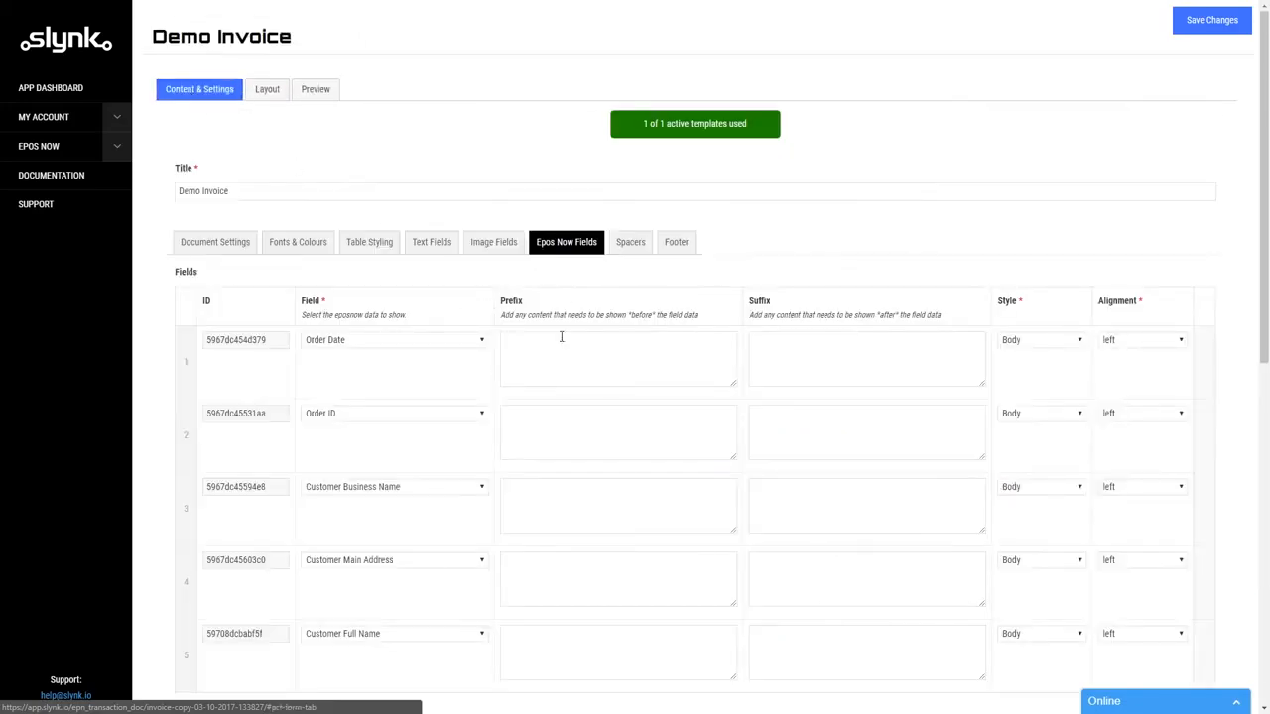
pyautogui.scroll(-6, 575, 439)
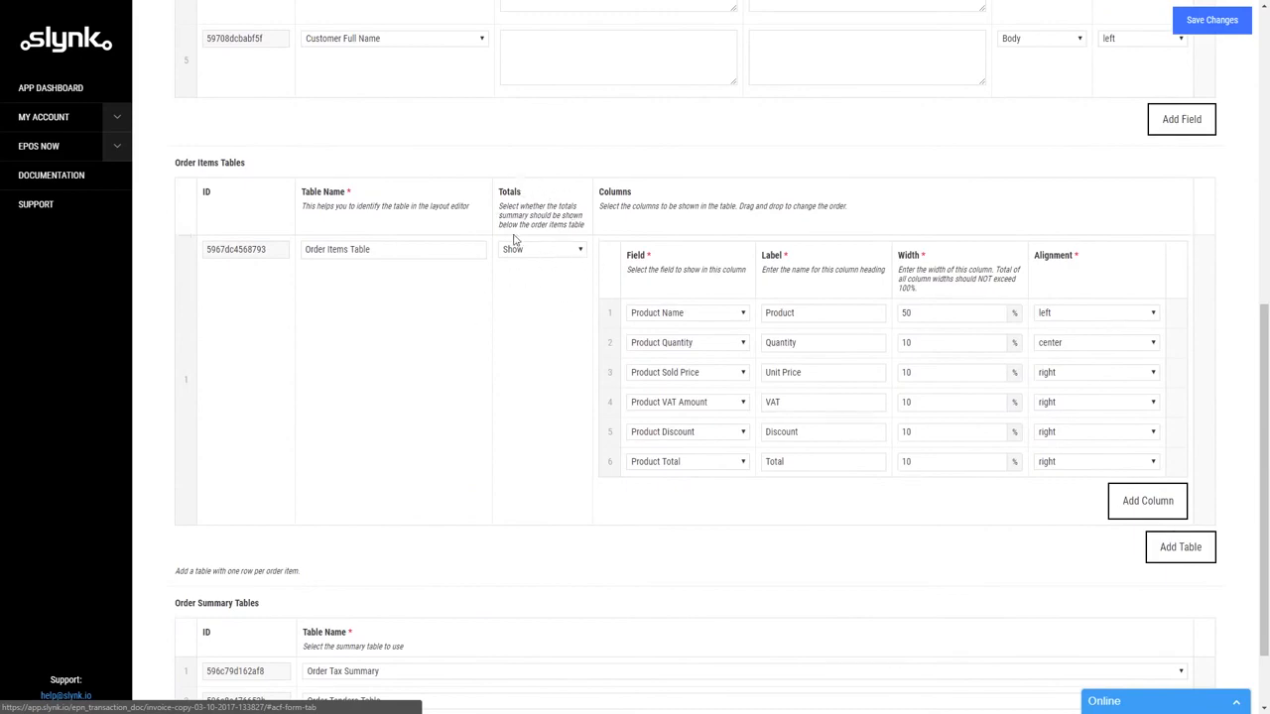
pyautogui.scroll(6, 546, 327)
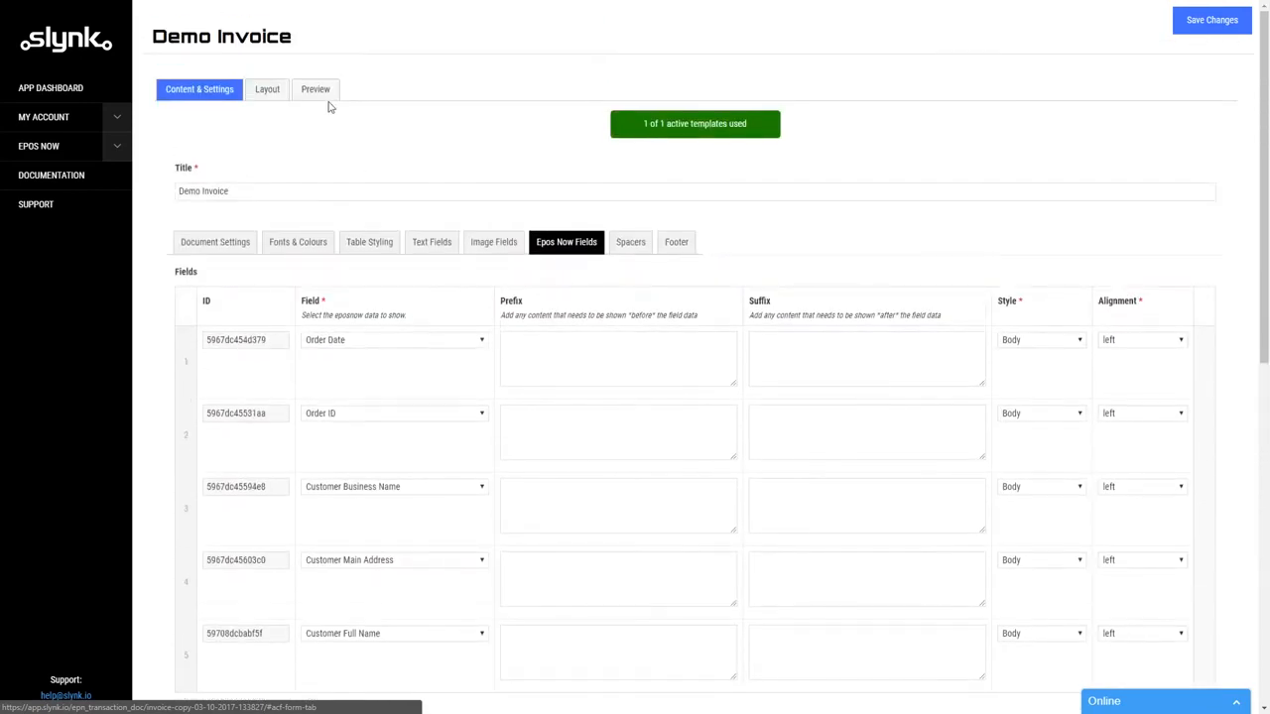
pyautogui.click(315, 88)
pyautogui.scroll(-2, 760, 425)
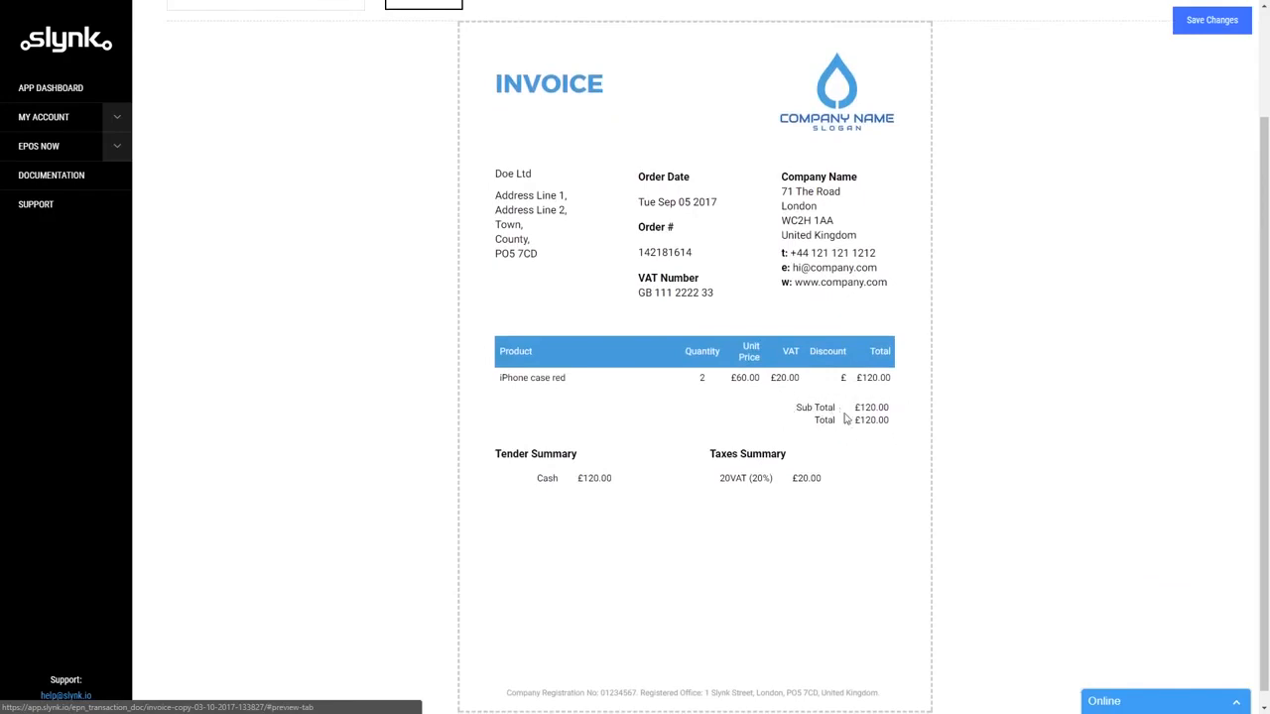
pyautogui.scroll(2, 452, 287)
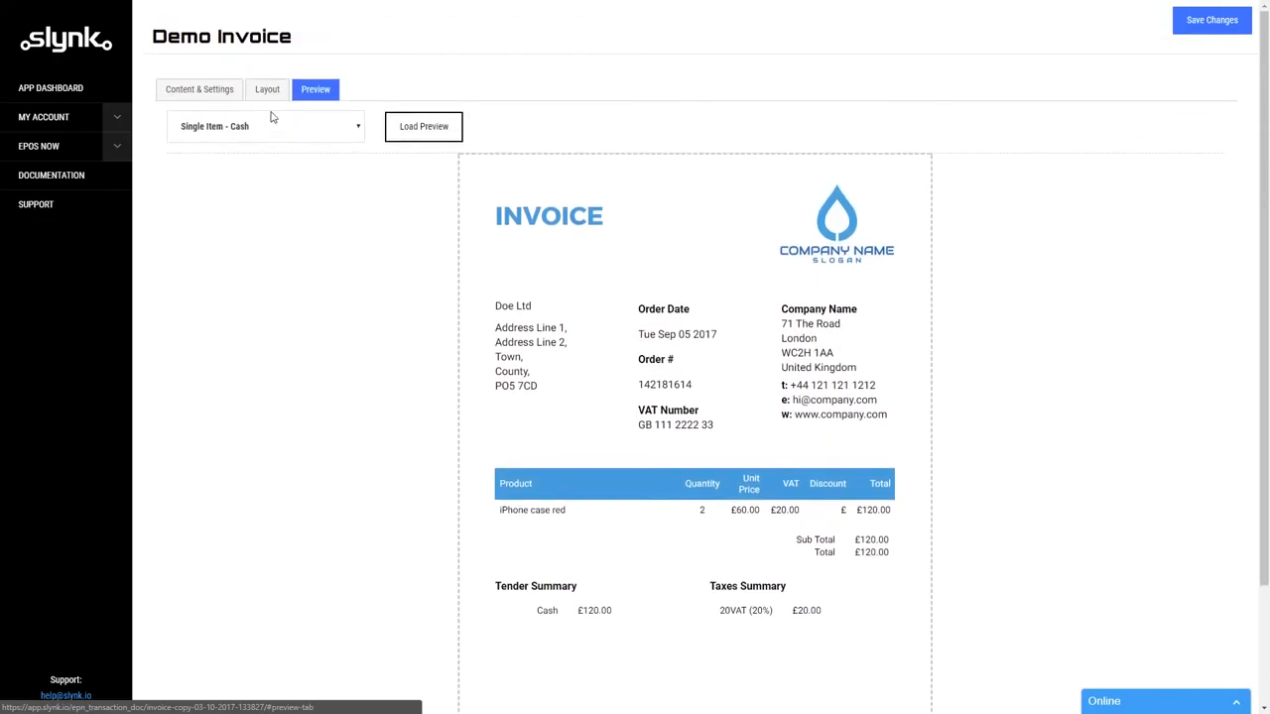
# Step: Review the fields and heading labels of the Order Items Table's columns, from Product through VAT
pyautogui.click(226, 93)
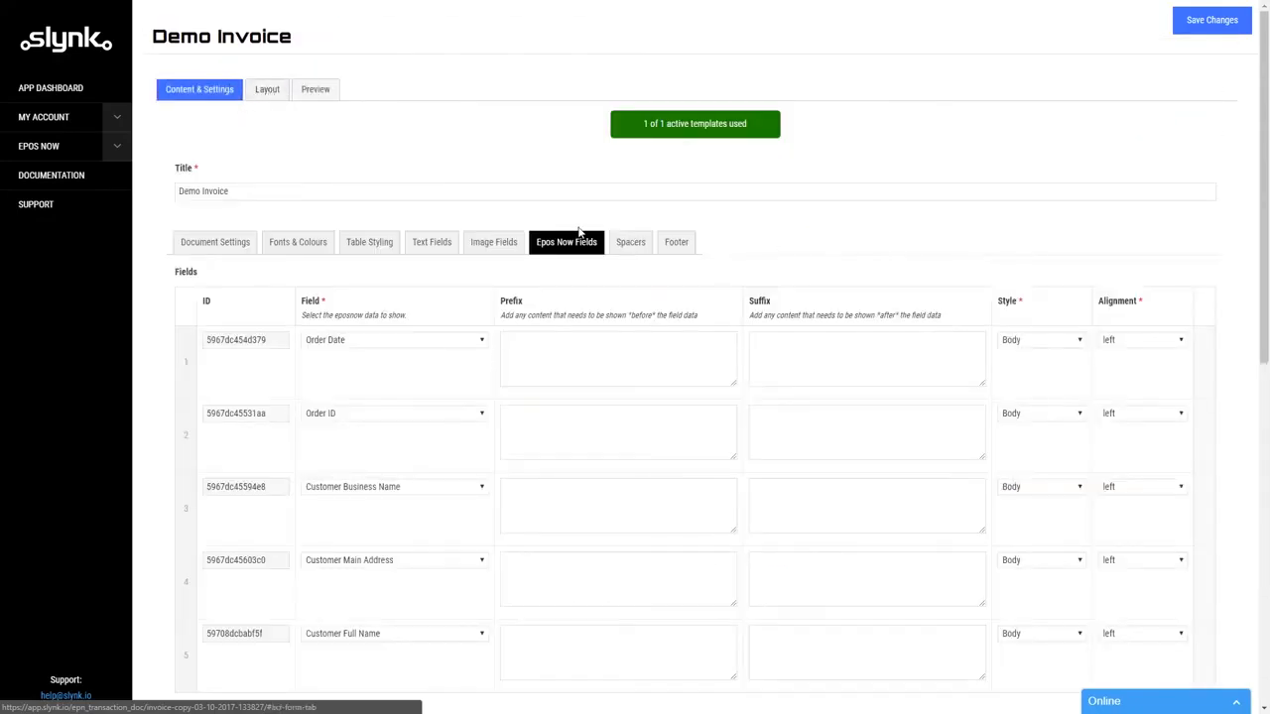
pyautogui.scroll(-5, 698, 451)
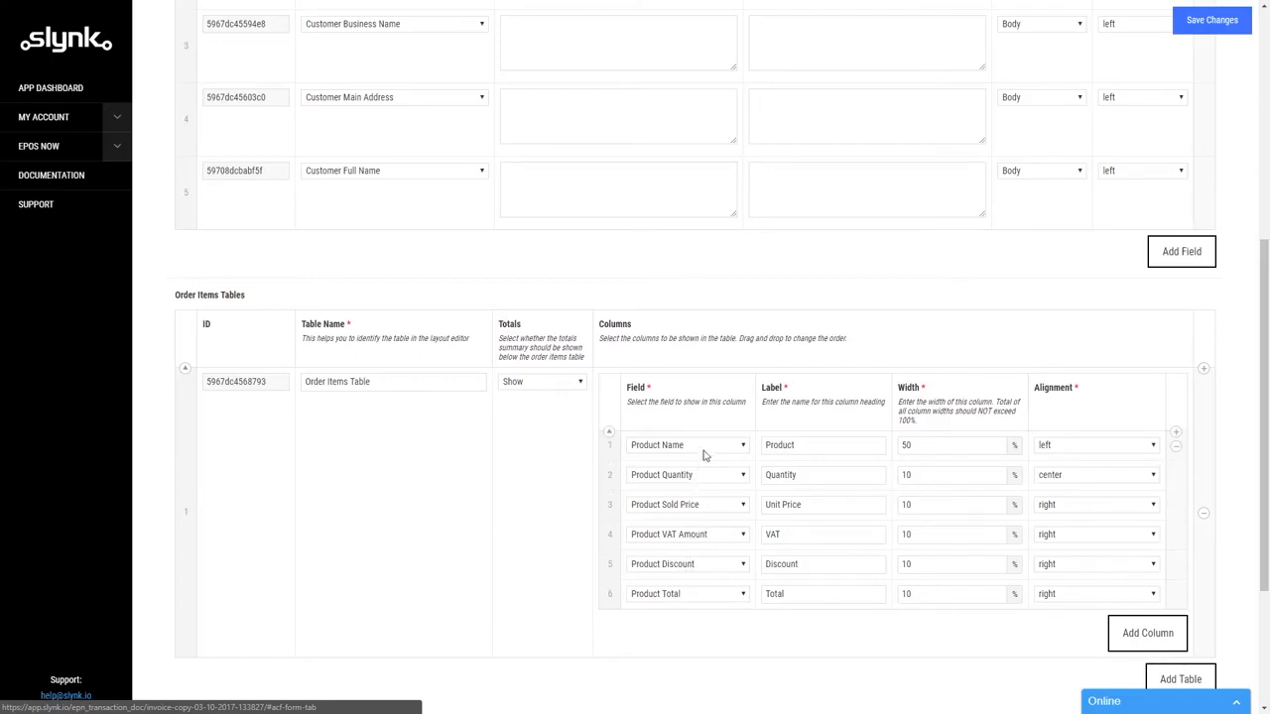
pyautogui.scroll(-1, 704, 454)
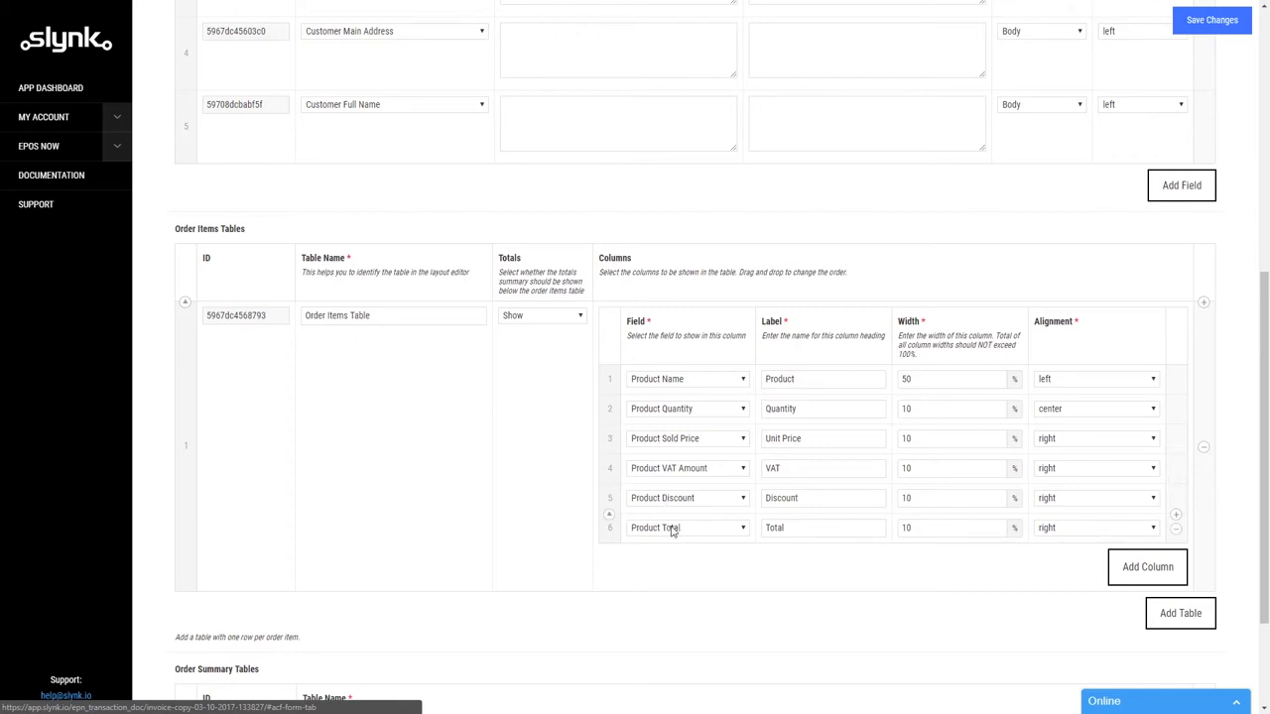
pyautogui.doubleClick(819, 378)
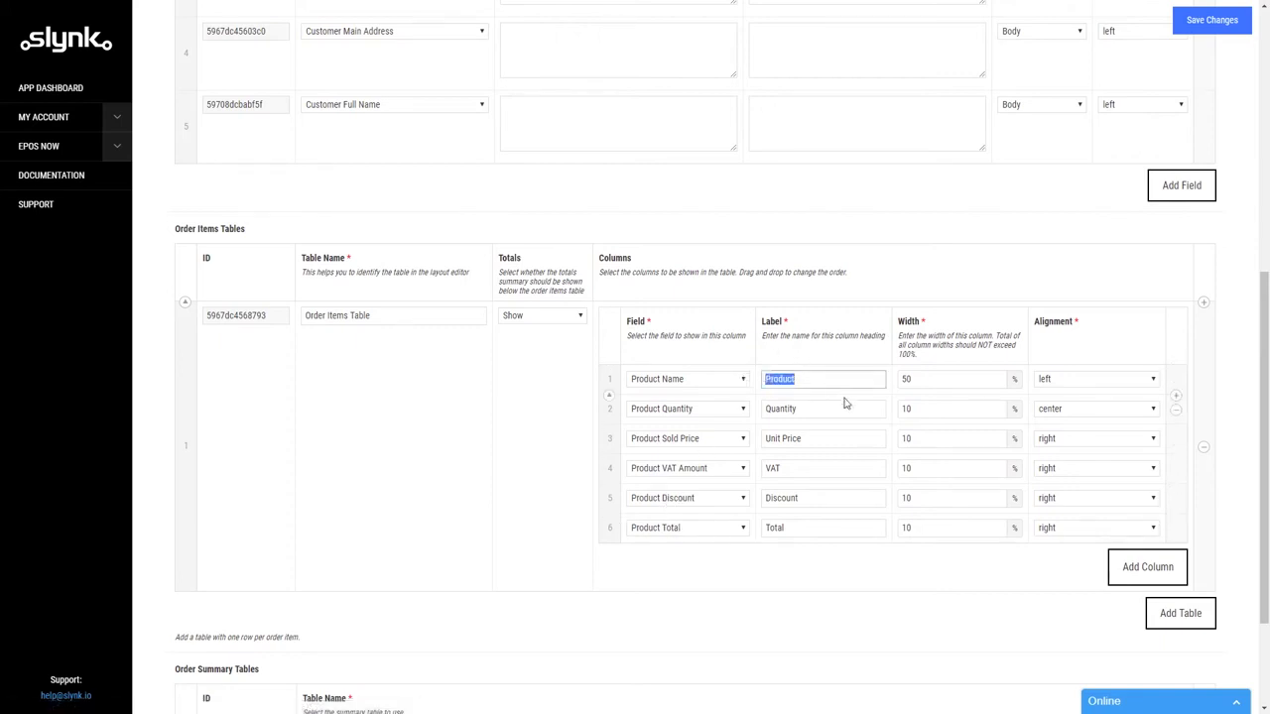
pyautogui.doubleClick(823, 408)
pyautogui.doubleClick(789, 437)
pyautogui.click(766, 464)
pyautogui.doubleClick(766, 464)
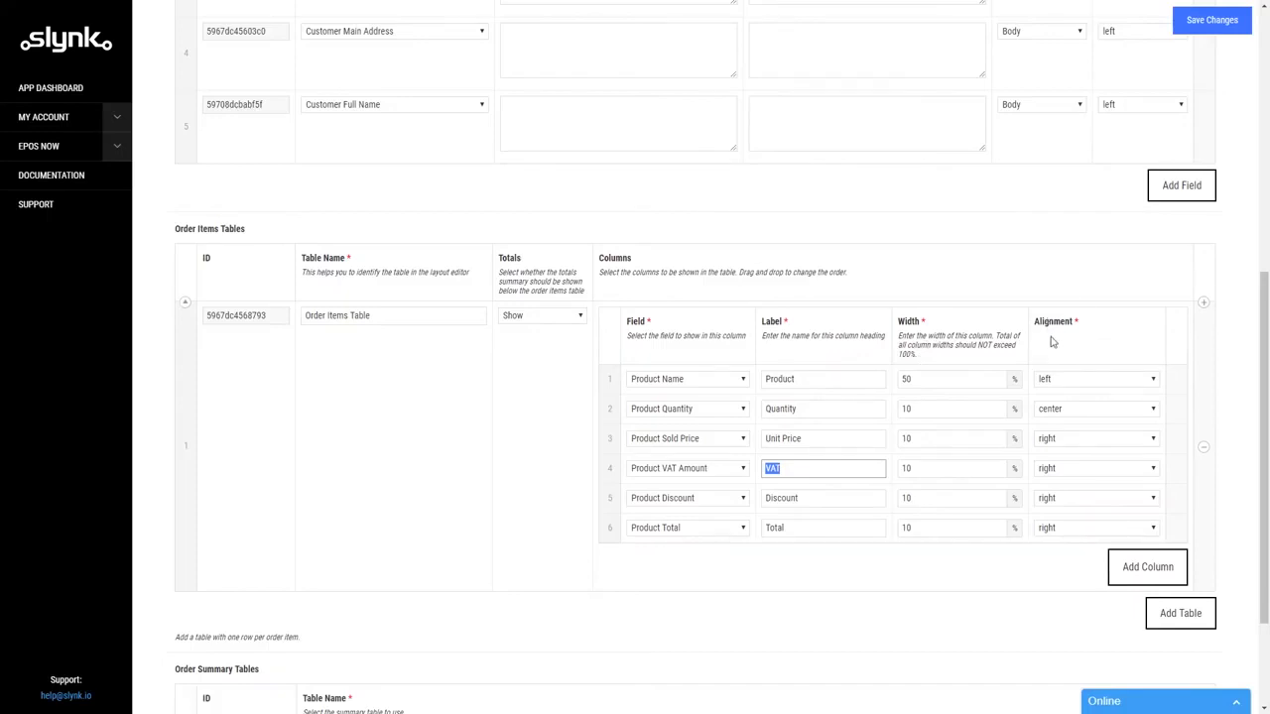
# Step: Review the alignment choices and ordering of the Order Items Table's columns, and the tables listed under Order Summary Tables
pyautogui.click(1091, 381)
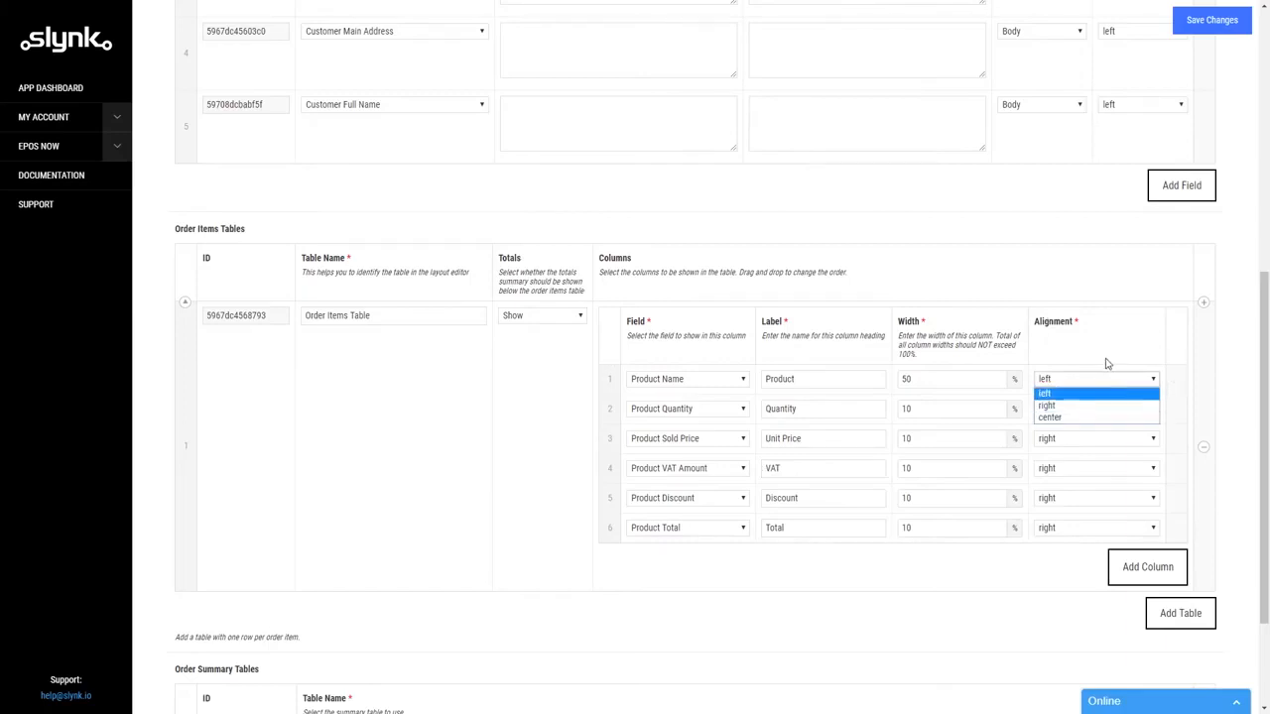
pyautogui.click(1107, 364)
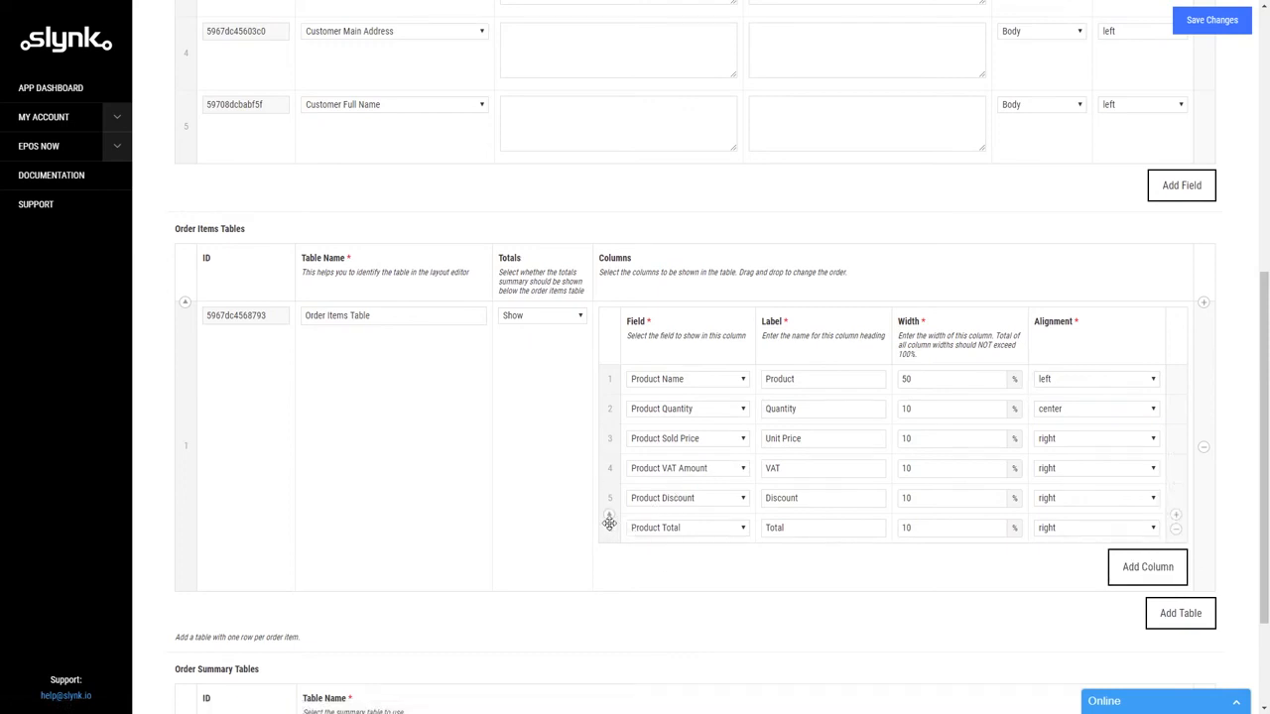
pyautogui.moveTo(611, 524)
pyautogui.mouseDown()
pyautogui.moveTo(606, 453)
pyautogui.moveTo(612, 538)
pyautogui.mouseUp()
pyautogui.scroll(-3, 464, 468)
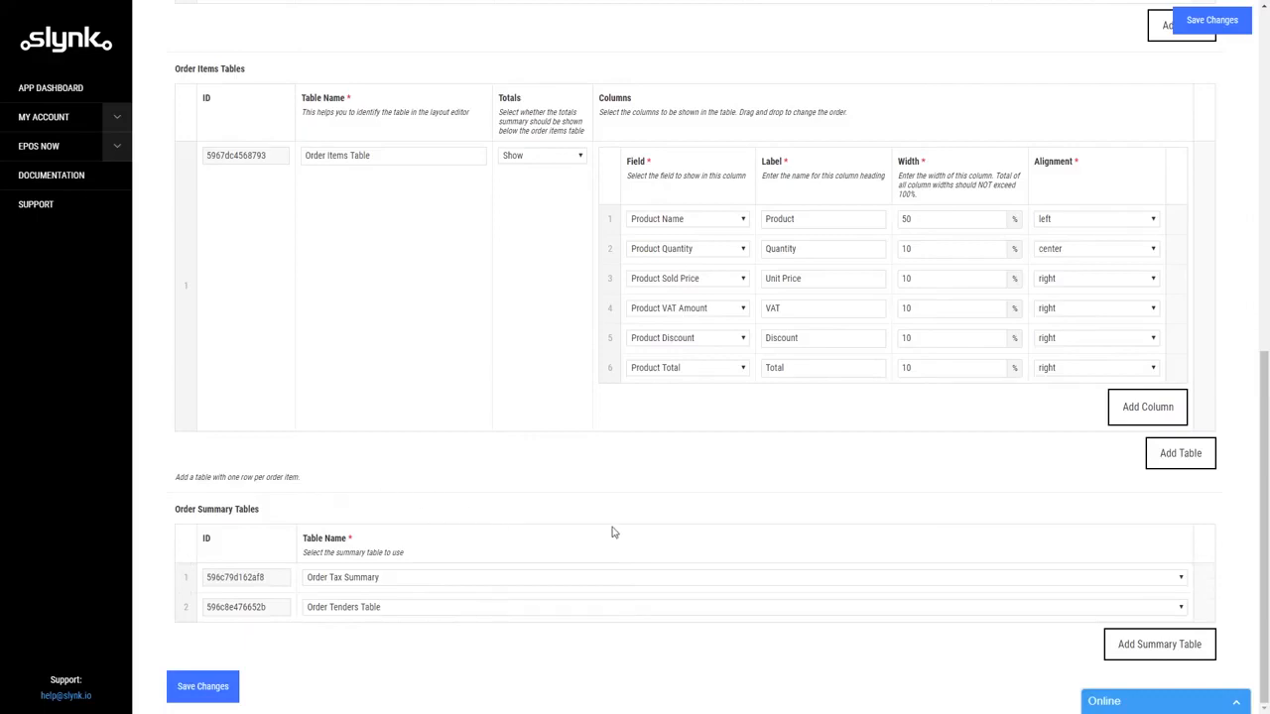
pyautogui.scroll(10, 774, 487)
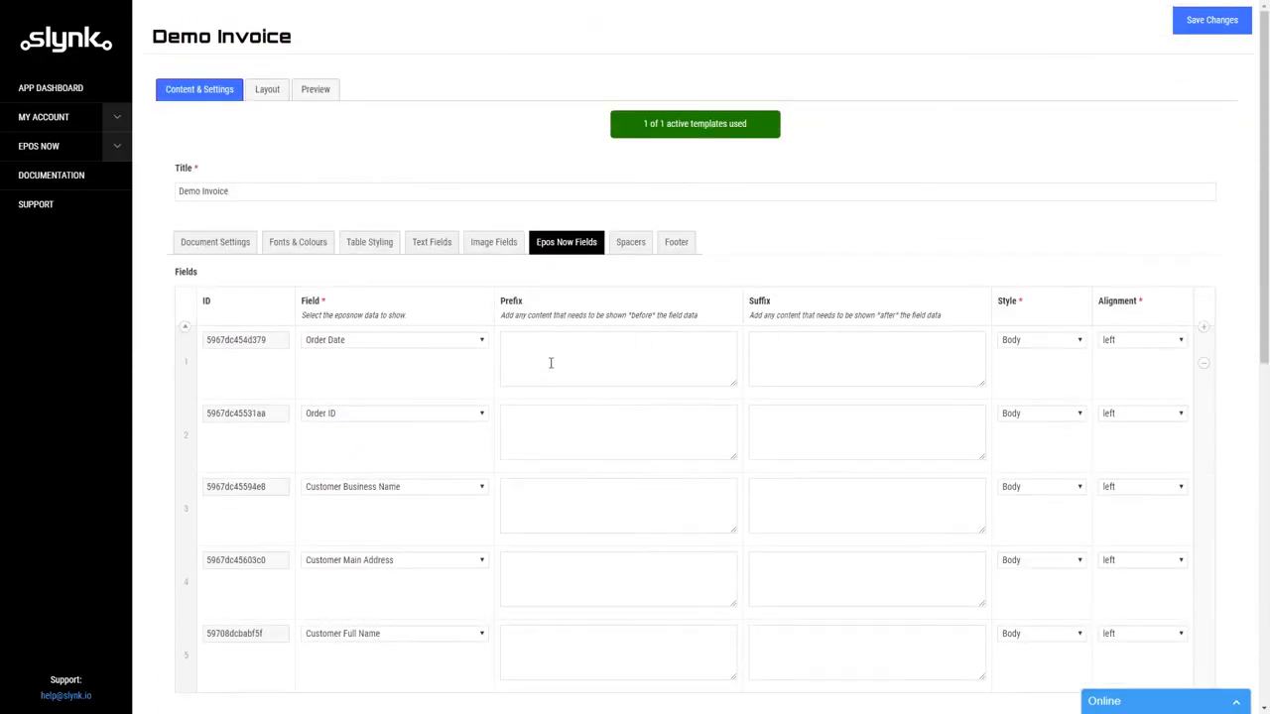
# Step: Examine the template's spacers, checking the identifier and height of the order table spacer
pyautogui.click(631, 243)
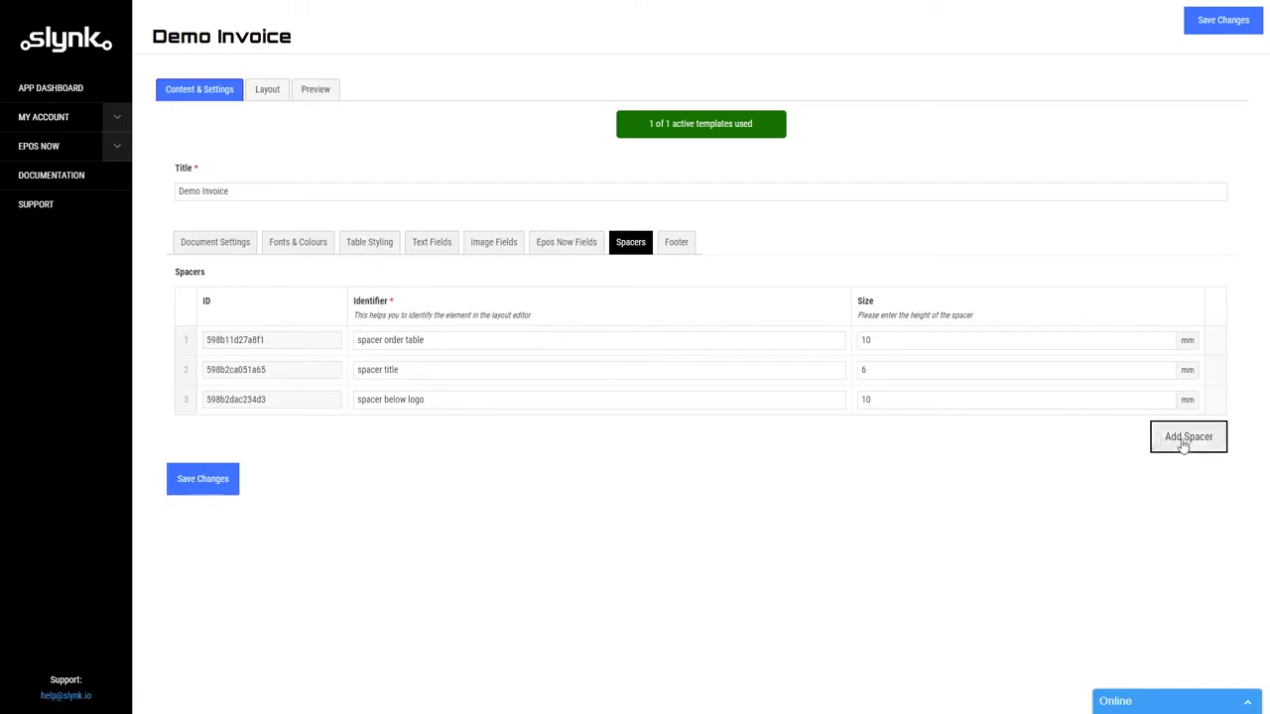
pyautogui.moveTo(476, 346); pyautogui.dragTo(404, 360)
pyautogui.click(887, 346)
pyautogui.moveTo(906, 341); pyautogui.dragTo(825, 341)
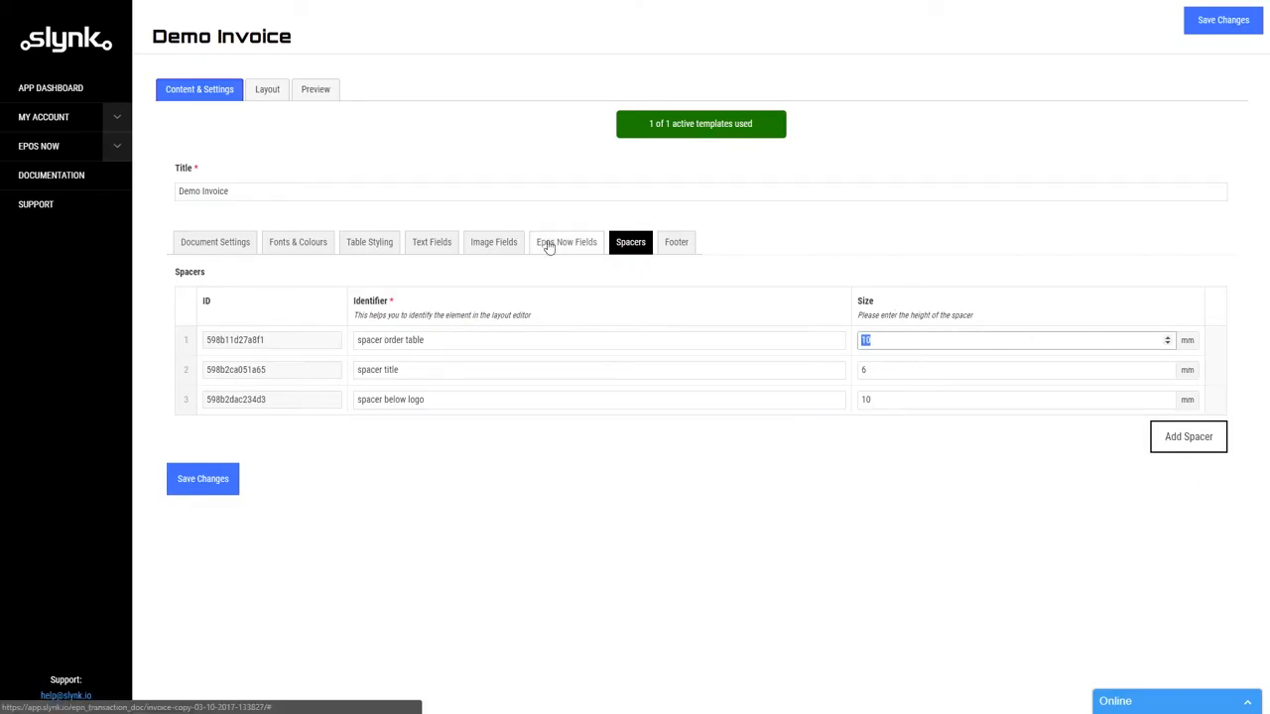
# Step: Review the footer's content and alignment choices, and save the template
pyautogui.click(673, 247)
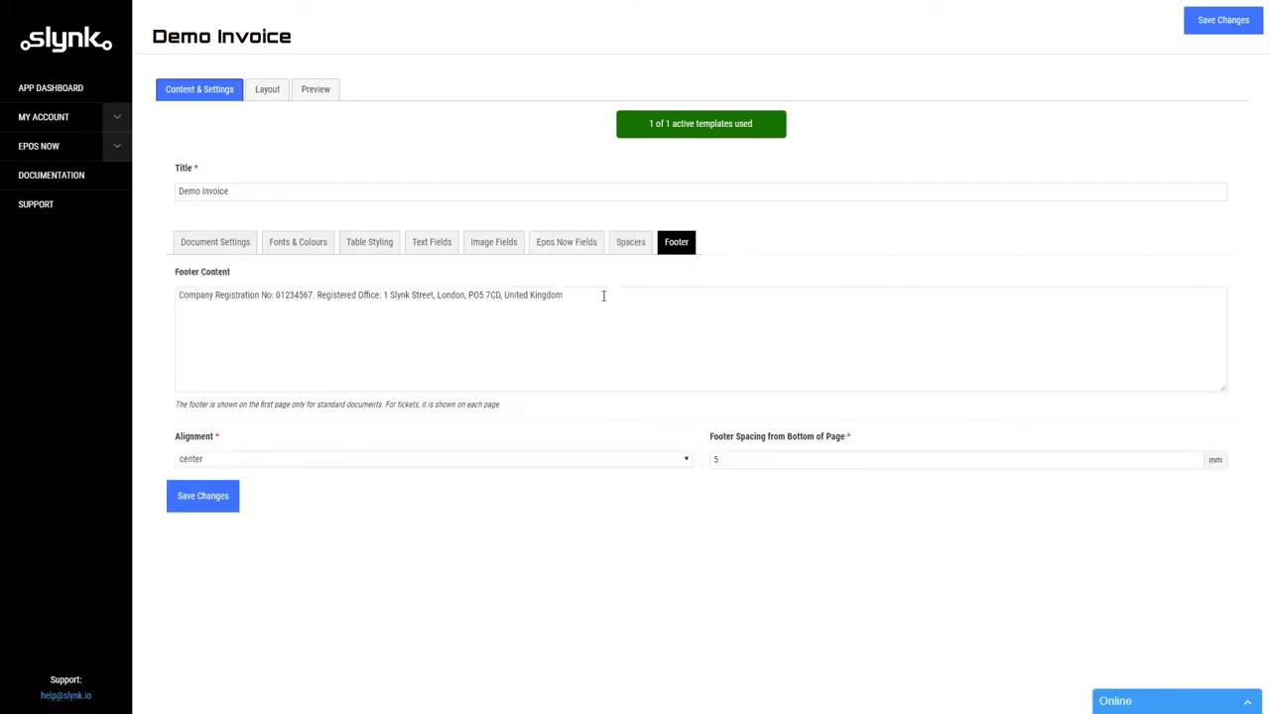
pyautogui.moveTo(603, 295); pyautogui.dragTo(128, 288)
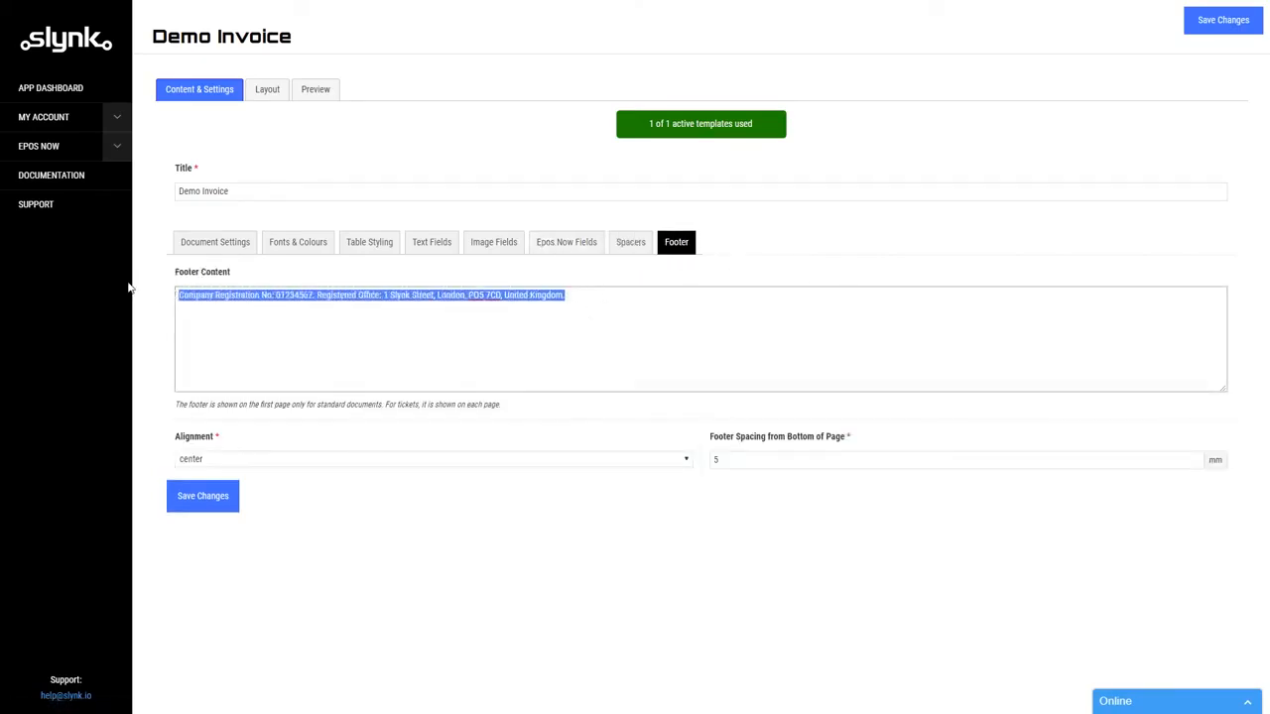
pyautogui.moveTo(585, 295); pyautogui.dragTo(179, 296)
pyautogui.click(355, 461)
pyautogui.click(359, 464)
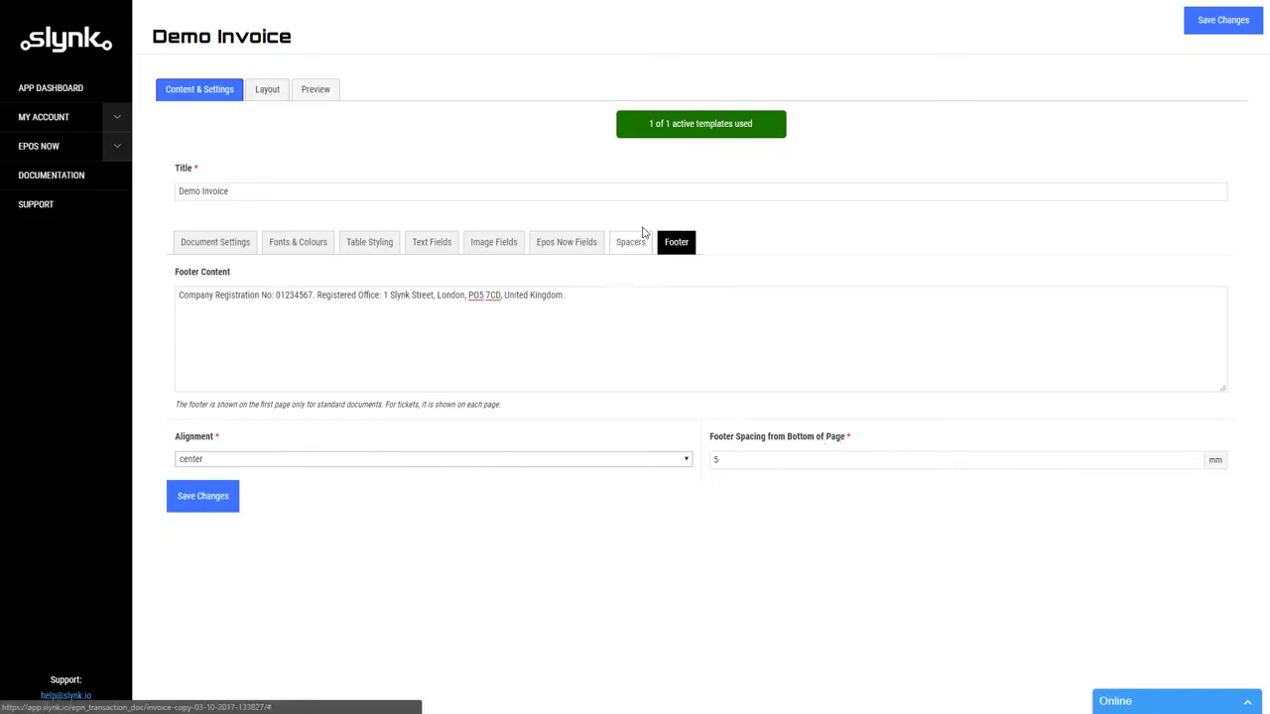
pyautogui.click(207, 505)
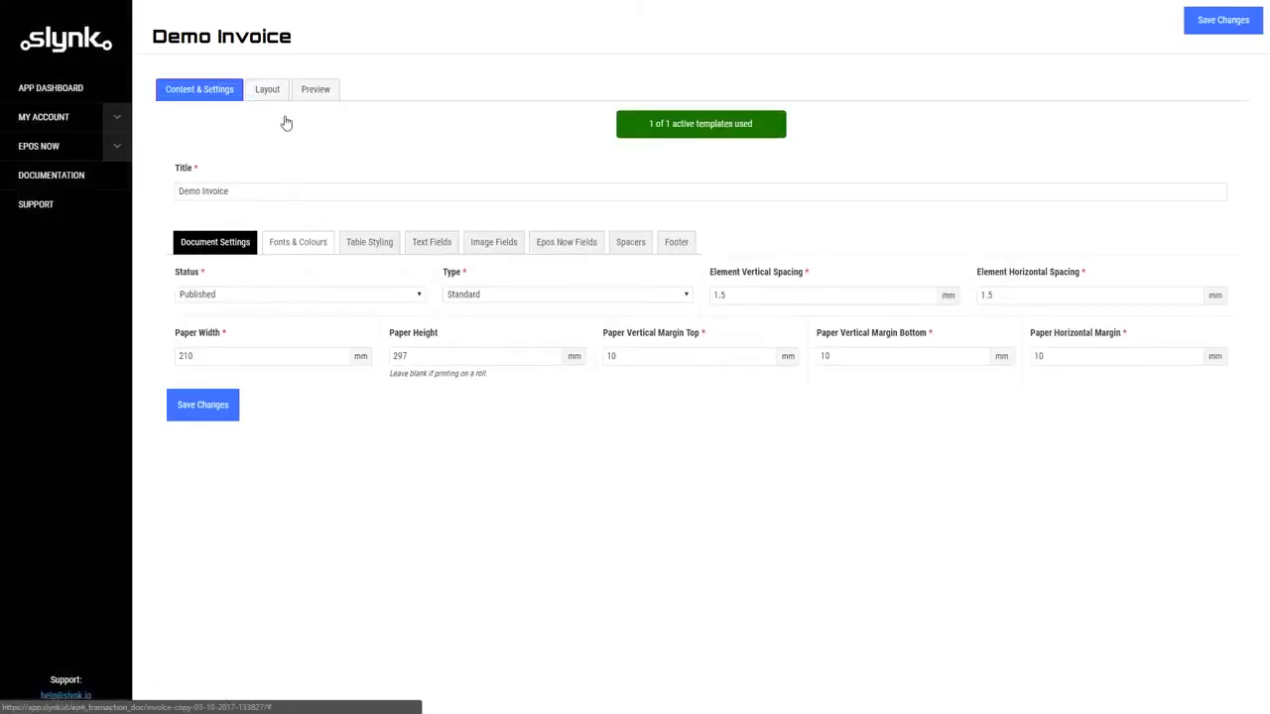
# Step: View the template's layout and load a preview using the Single Item - Cash sample order
pyautogui.click(266, 91)
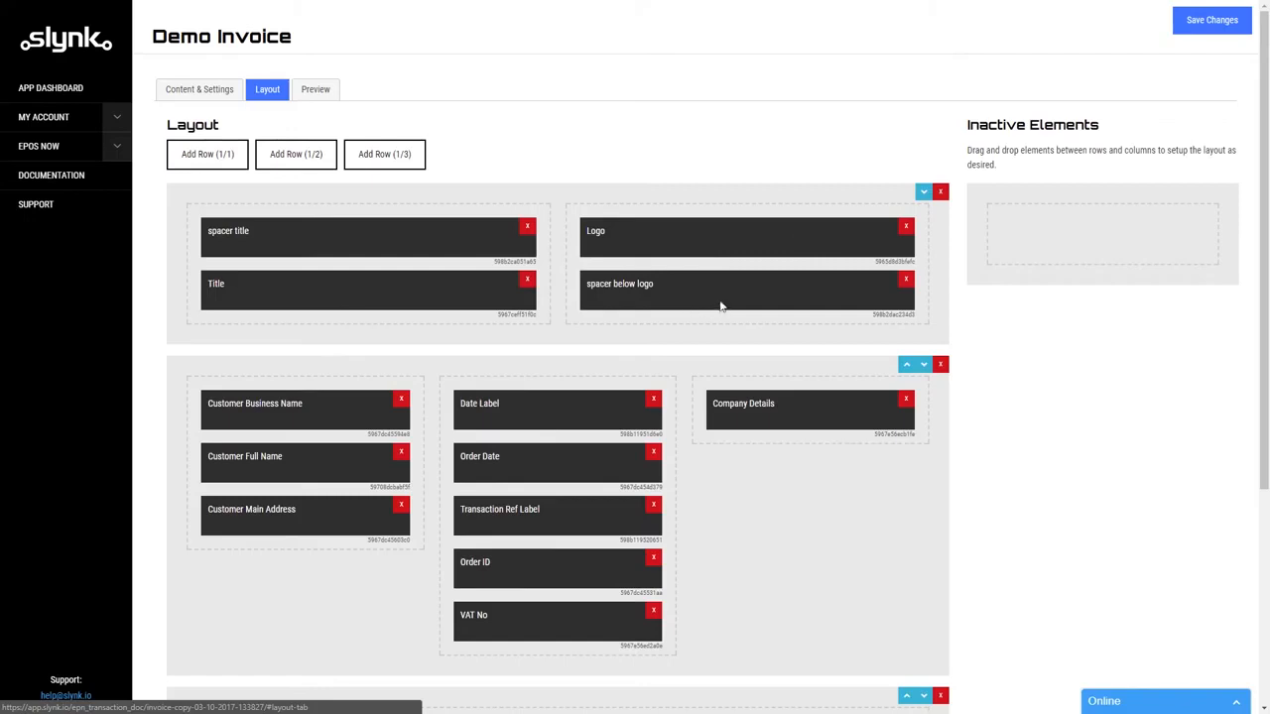
pyautogui.click(315, 89)
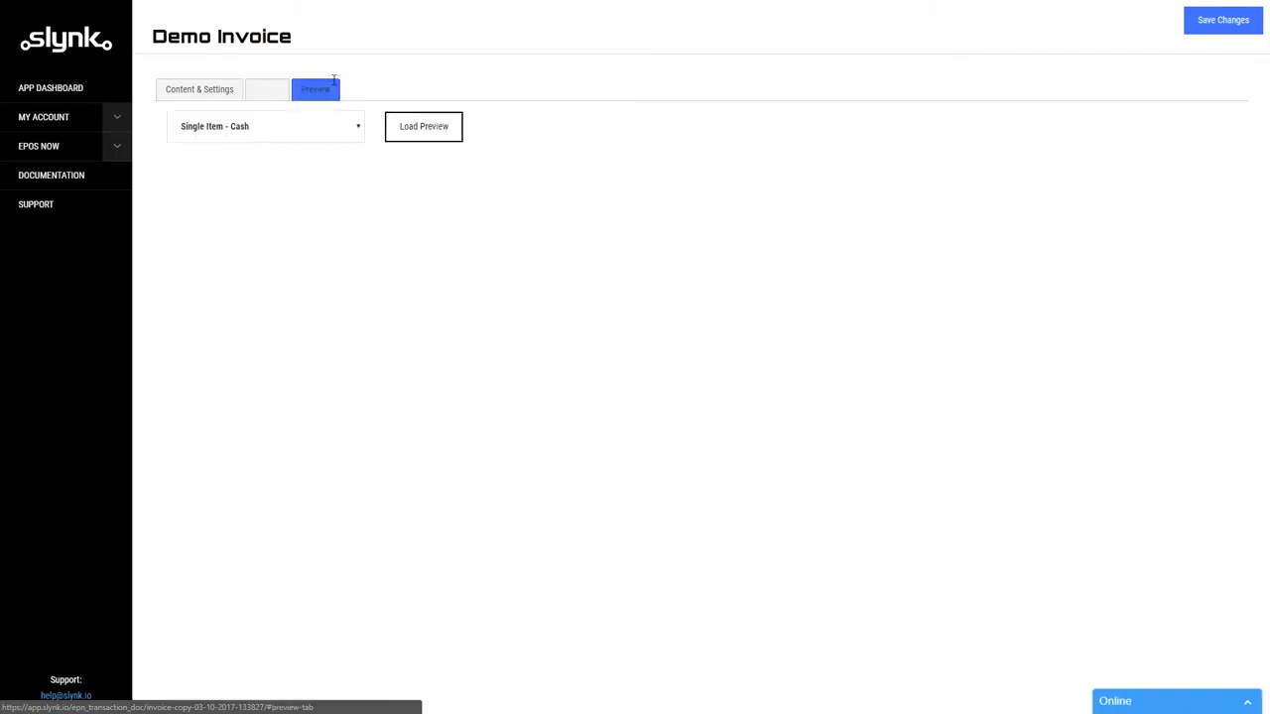
pyautogui.click(434, 134)
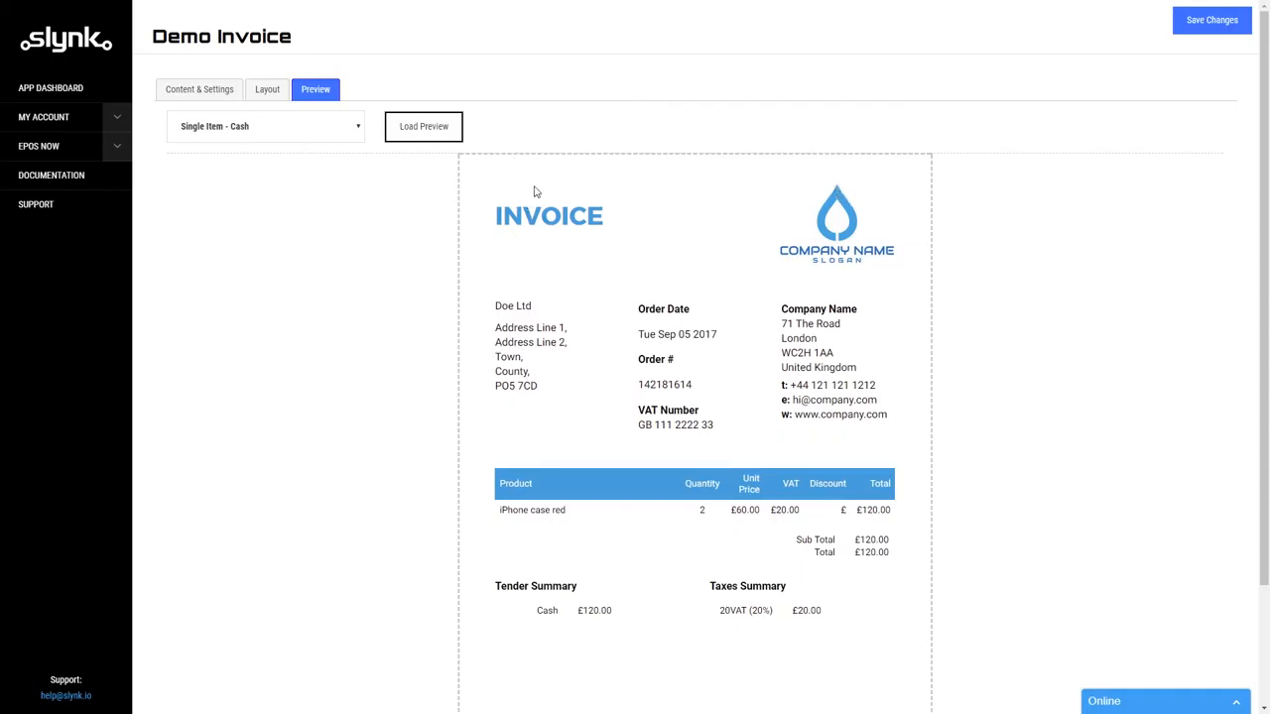
# Step: Examine how the elements are arranged across the layout's rows and columns, and compare them with the invoice preview
pyautogui.click(266, 92)
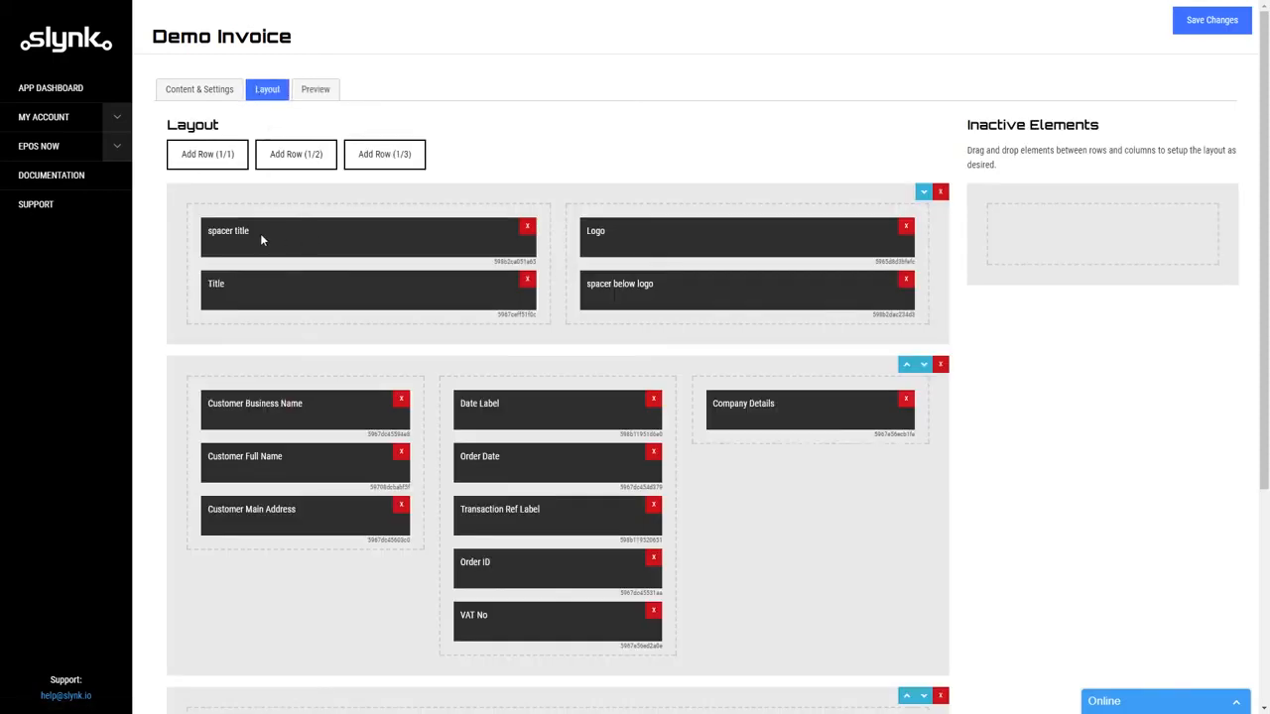
pyautogui.scroll(-3, 583, 279)
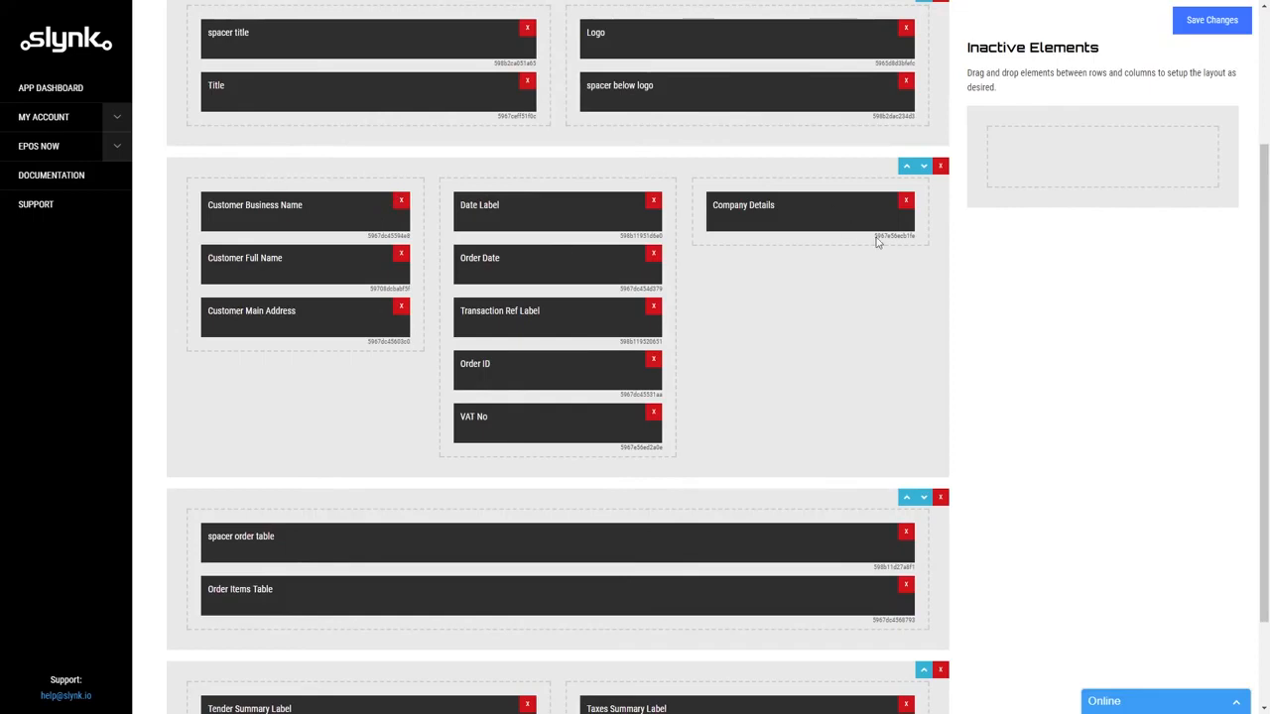
pyautogui.scroll(-1, 815, 327)
pyautogui.scroll(3, 815, 326)
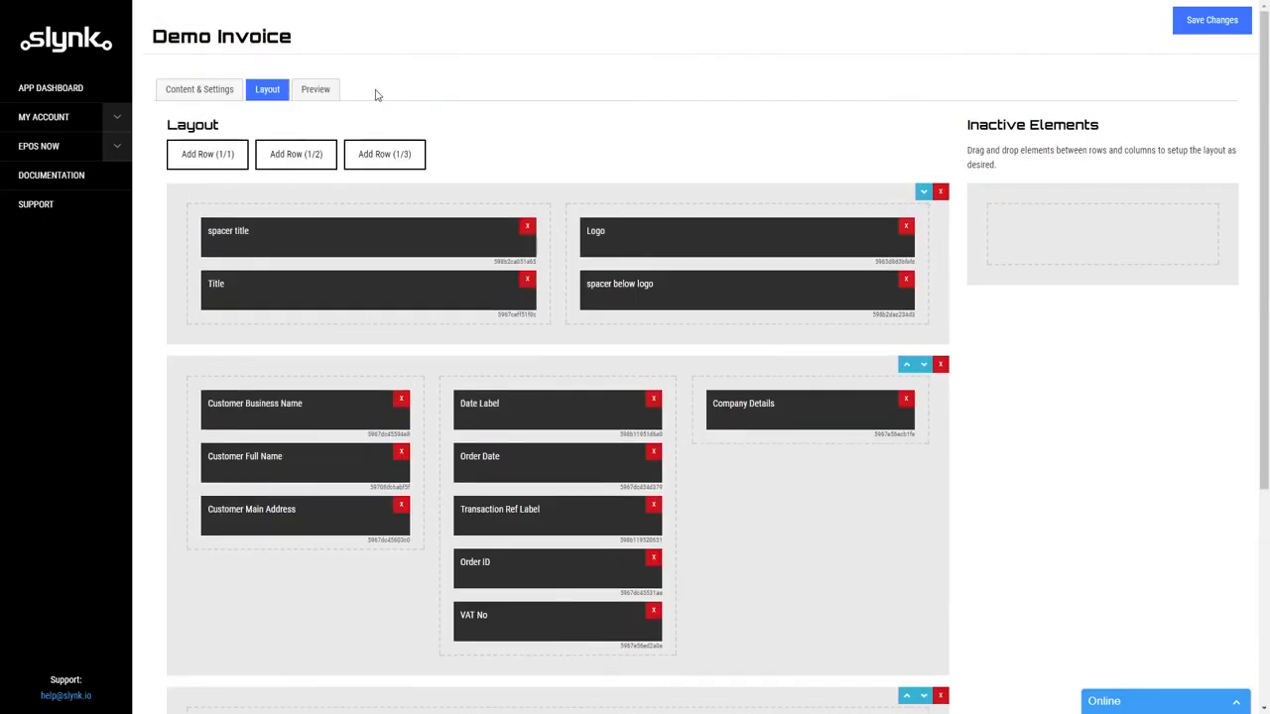
pyautogui.click(315, 89)
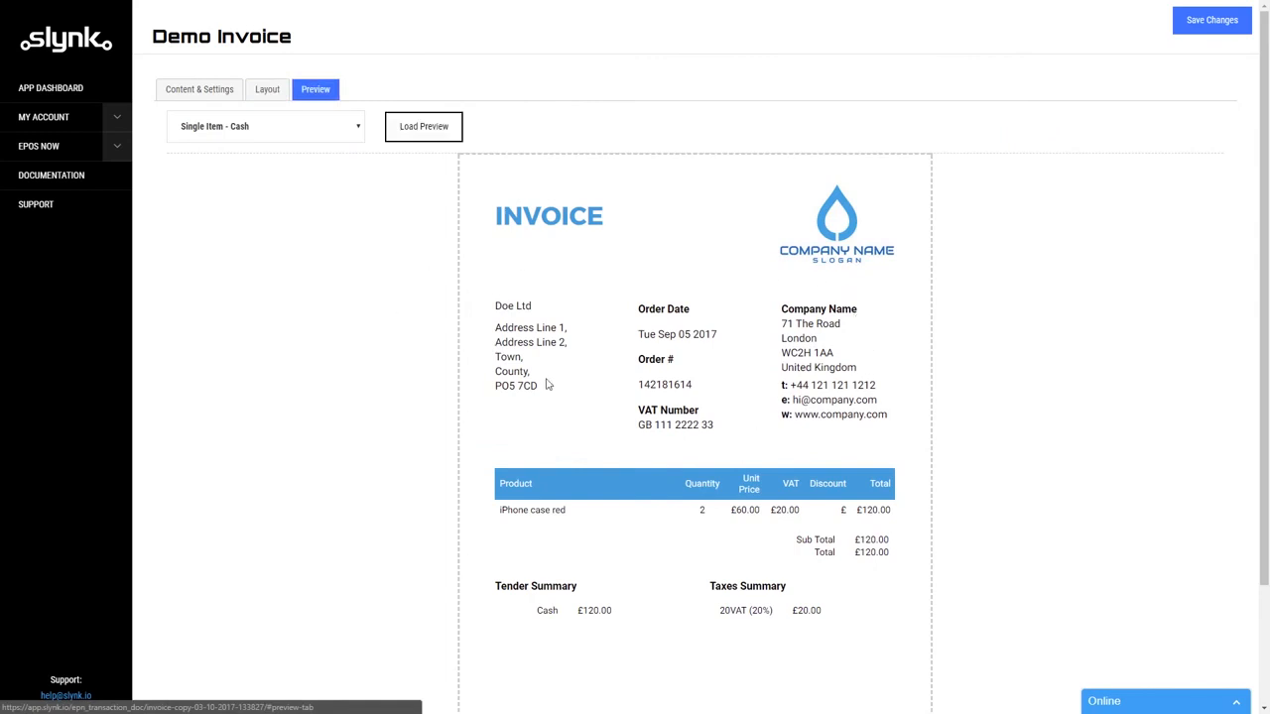
# Step: Move the customer and order details row above the title and logo row in the layout, and return it below that row
pyautogui.click(267, 89)
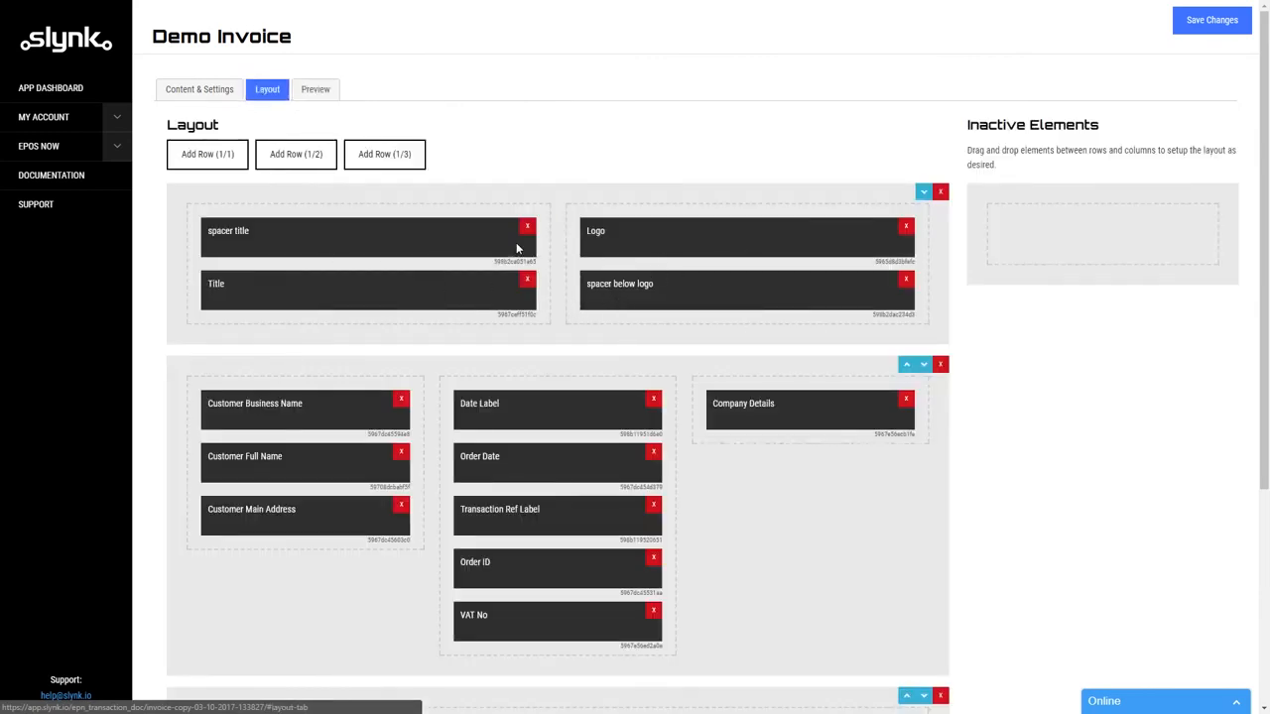
pyautogui.moveTo(693, 239)
pyautogui.mouseDown()
pyautogui.moveTo(318, 236)
pyautogui.moveTo(699, 238)
pyautogui.mouseUp()
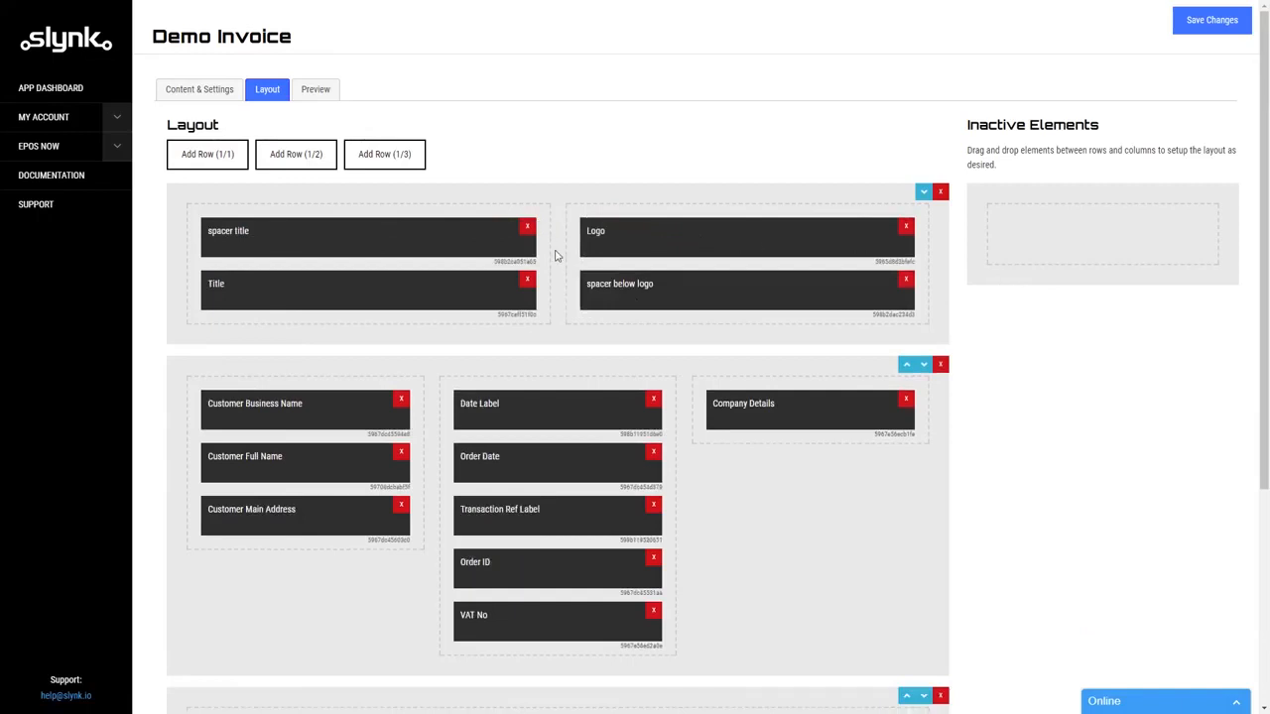
pyautogui.click(906, 366)
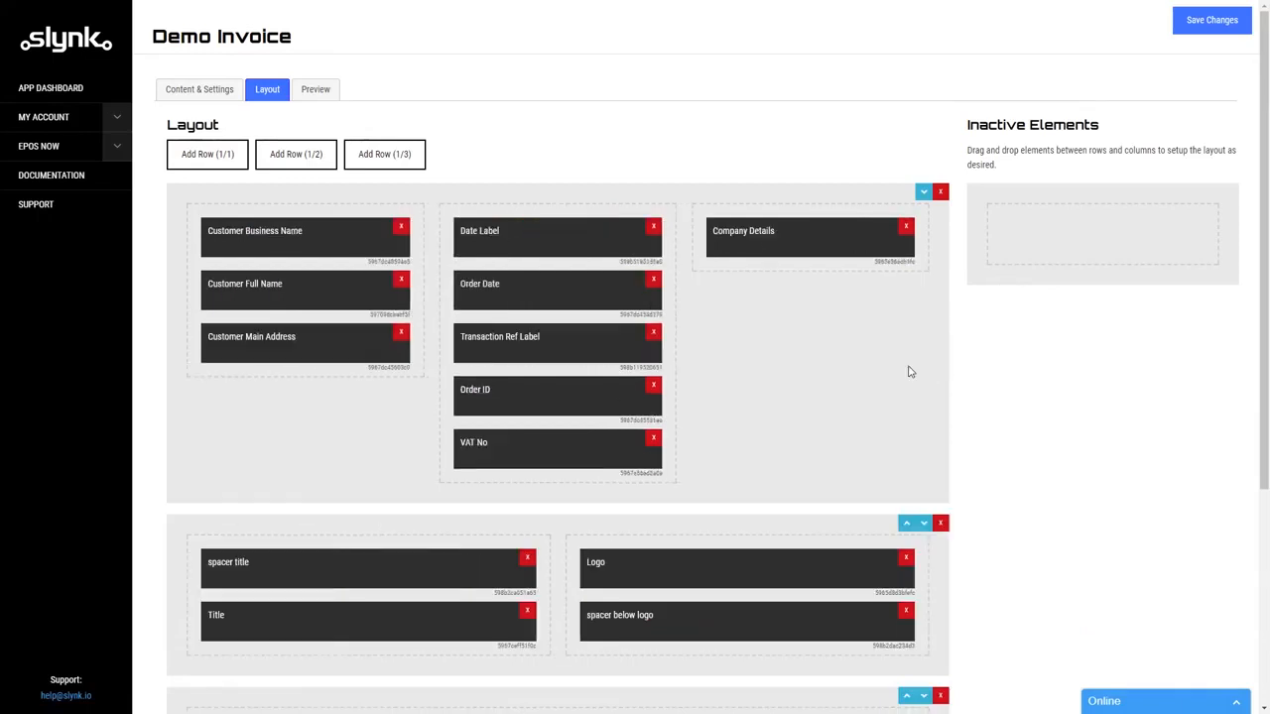
pyautogui.click(924, 192)
pyautogui.scroll(-3, 545, 332)
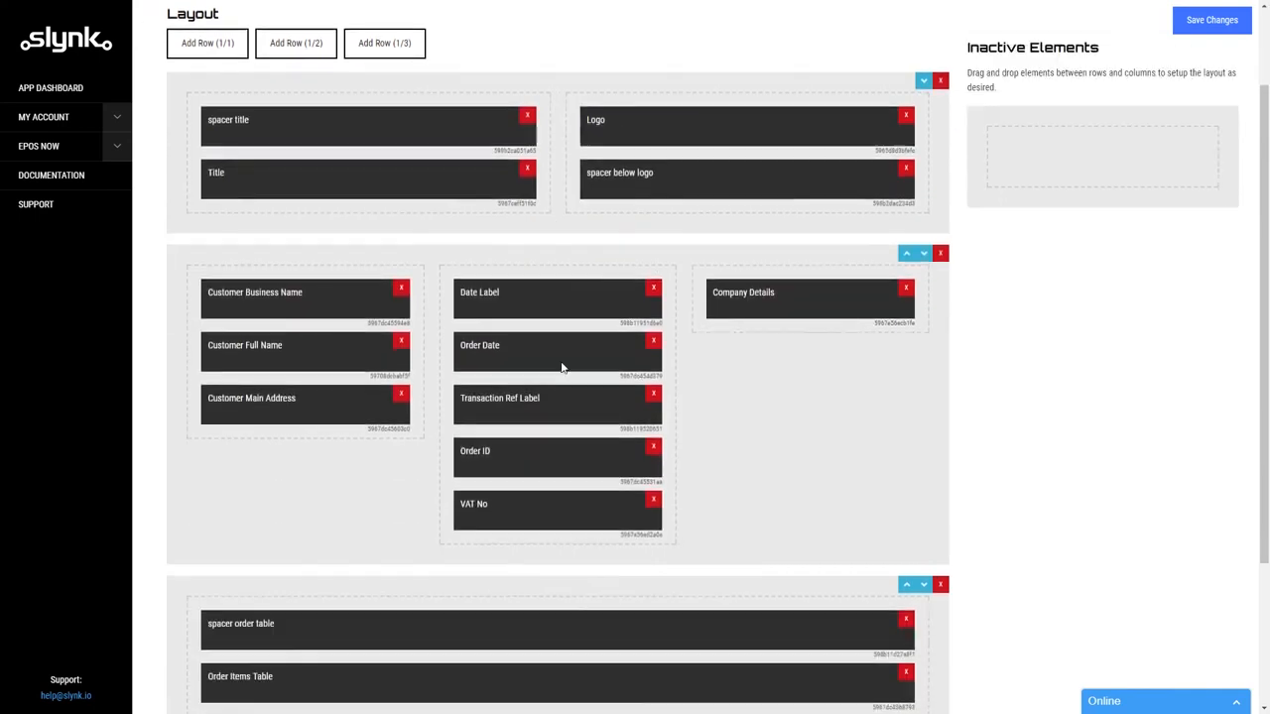
pyautogui.scroll(3, 785, 290)
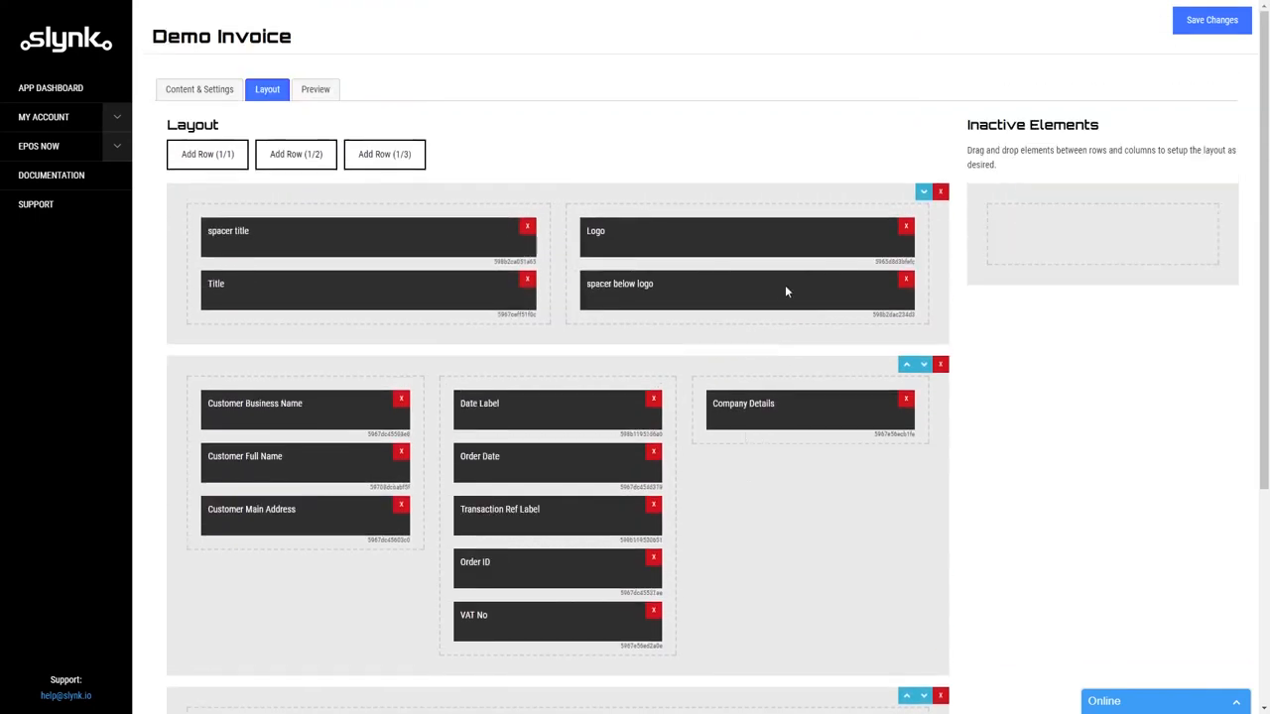
# Step: Deactivate the Company Details element, put it back in the third column of its row, and check the remaining layout rows
pyautogui.click(905, 402)
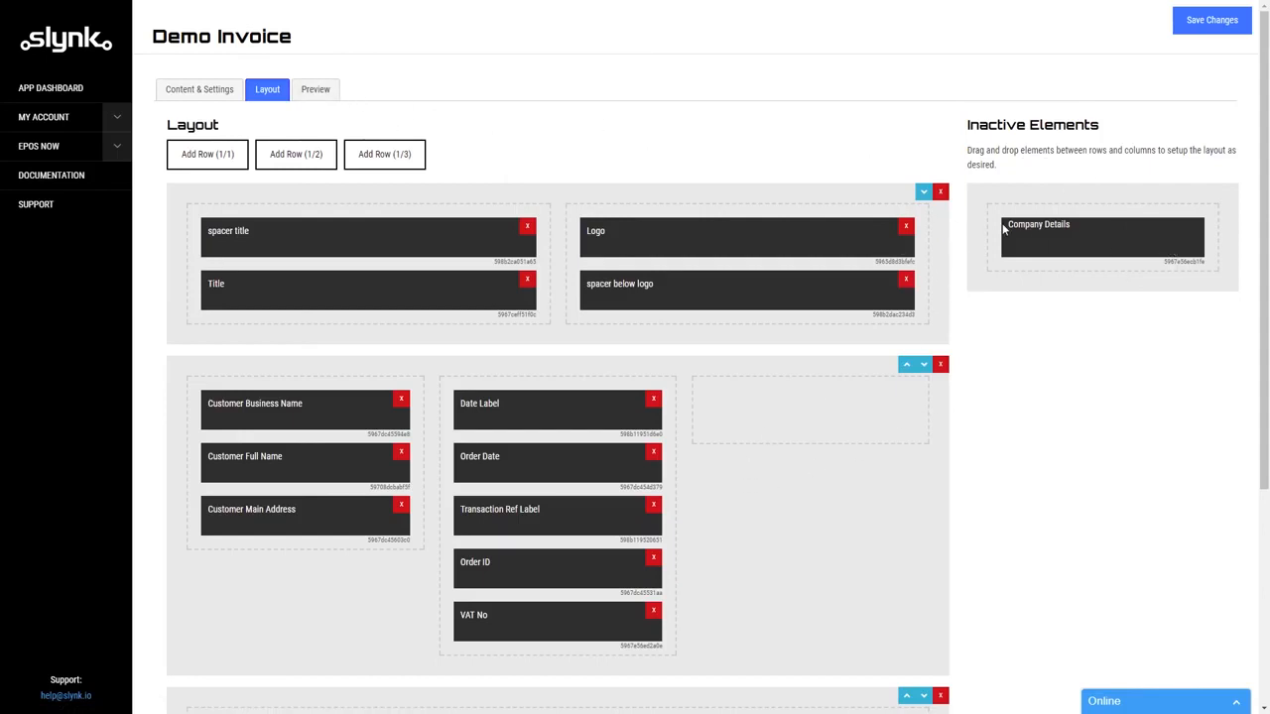
pyautogui.moveTo(1098, 235); pyautogui.dragTo(806, 412)
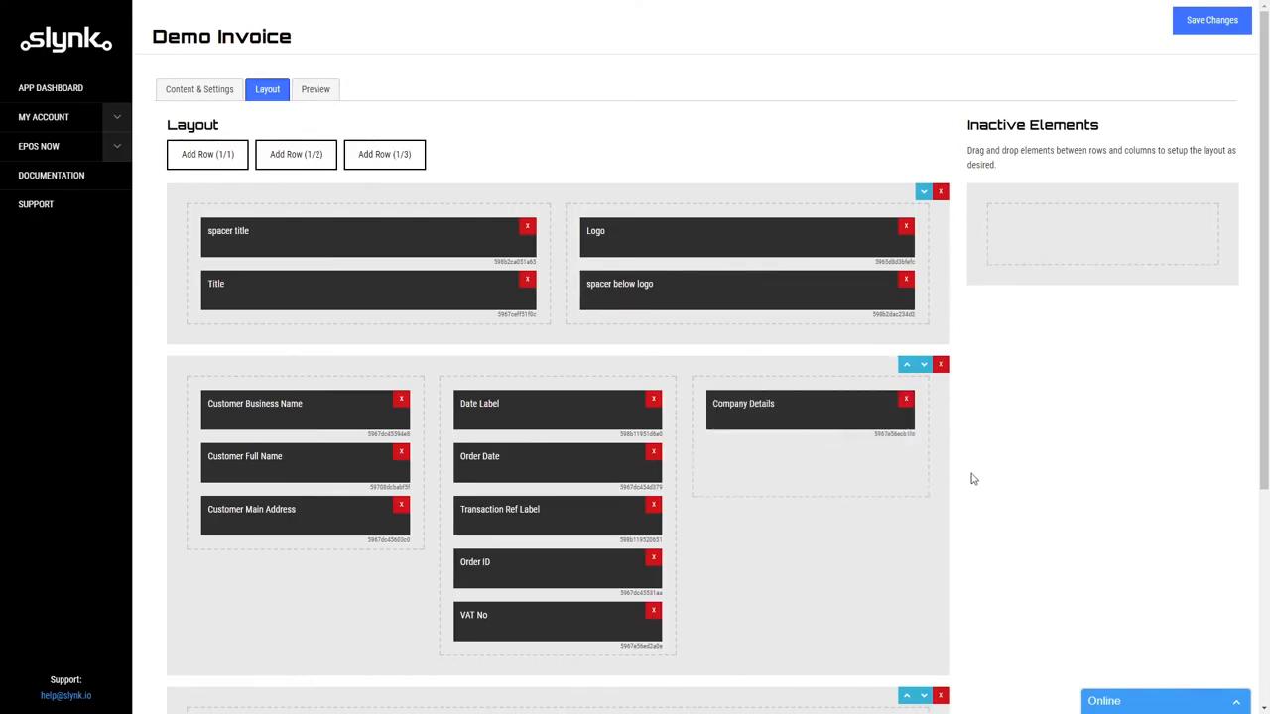
pyautogui.scroll(-3, 860, 476)
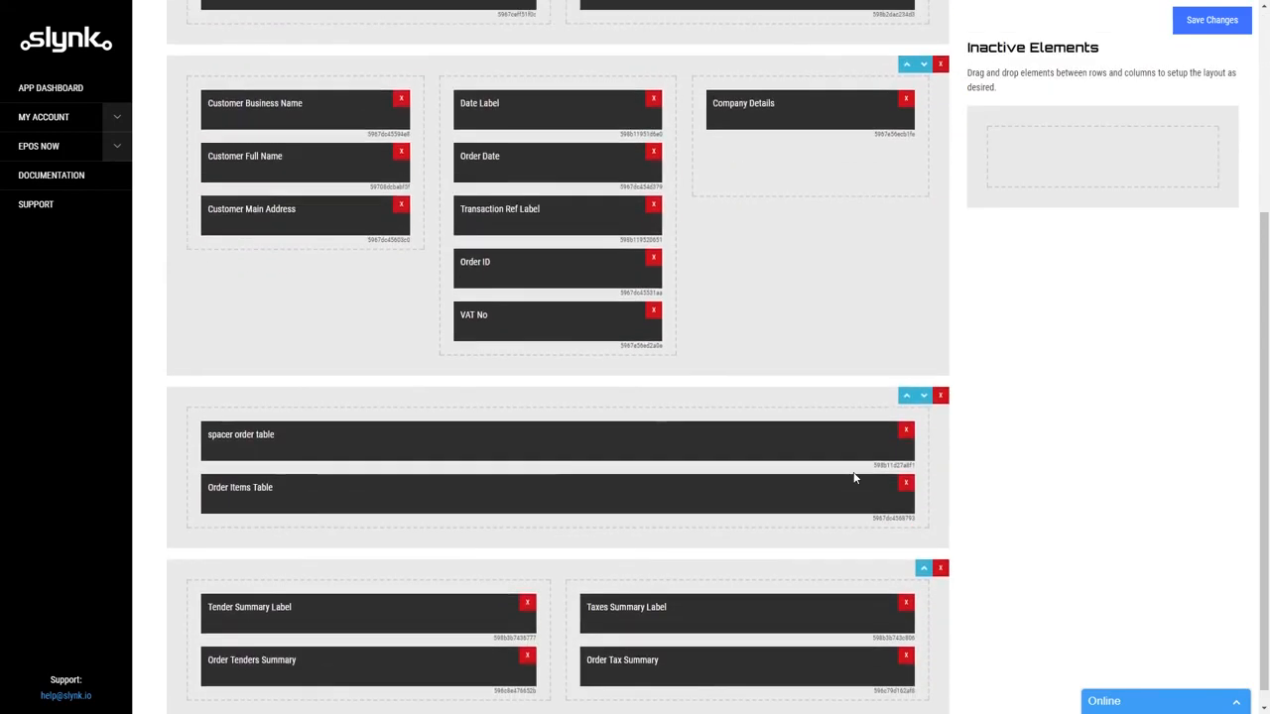
pyautogui.scroll(3, 853, 478)
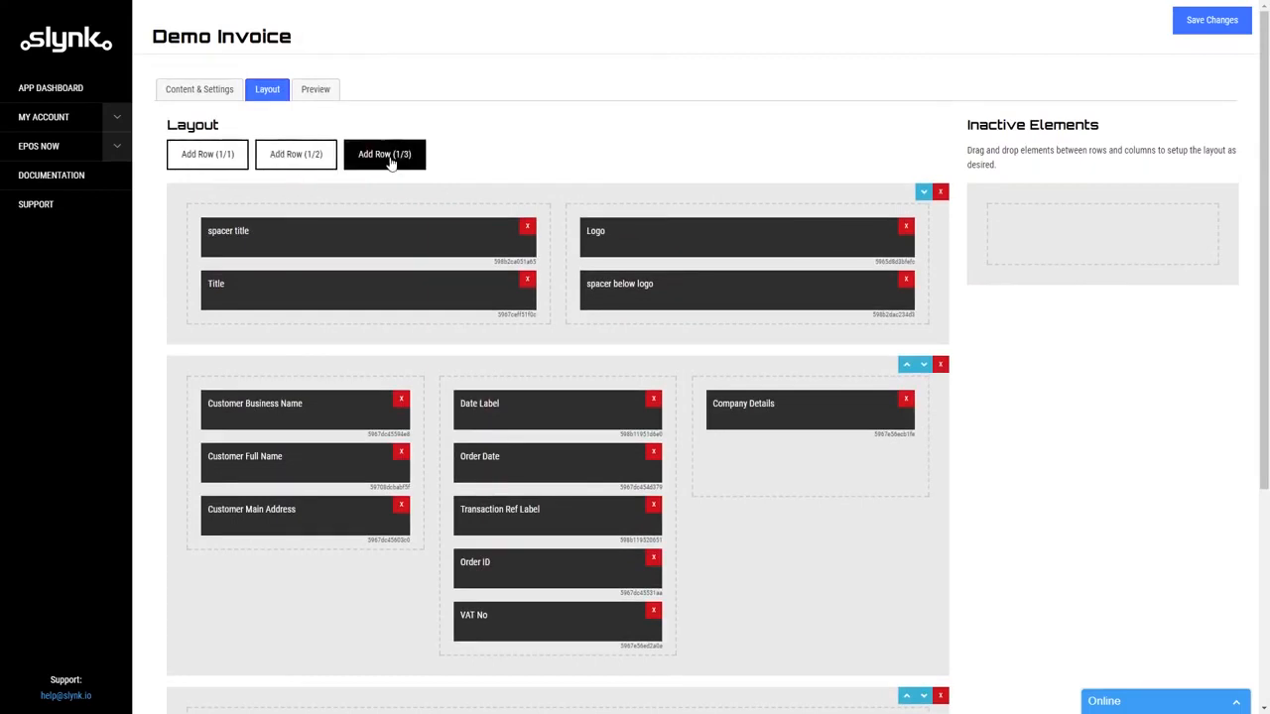
pyautogui.scroll(-3, 617, 284)
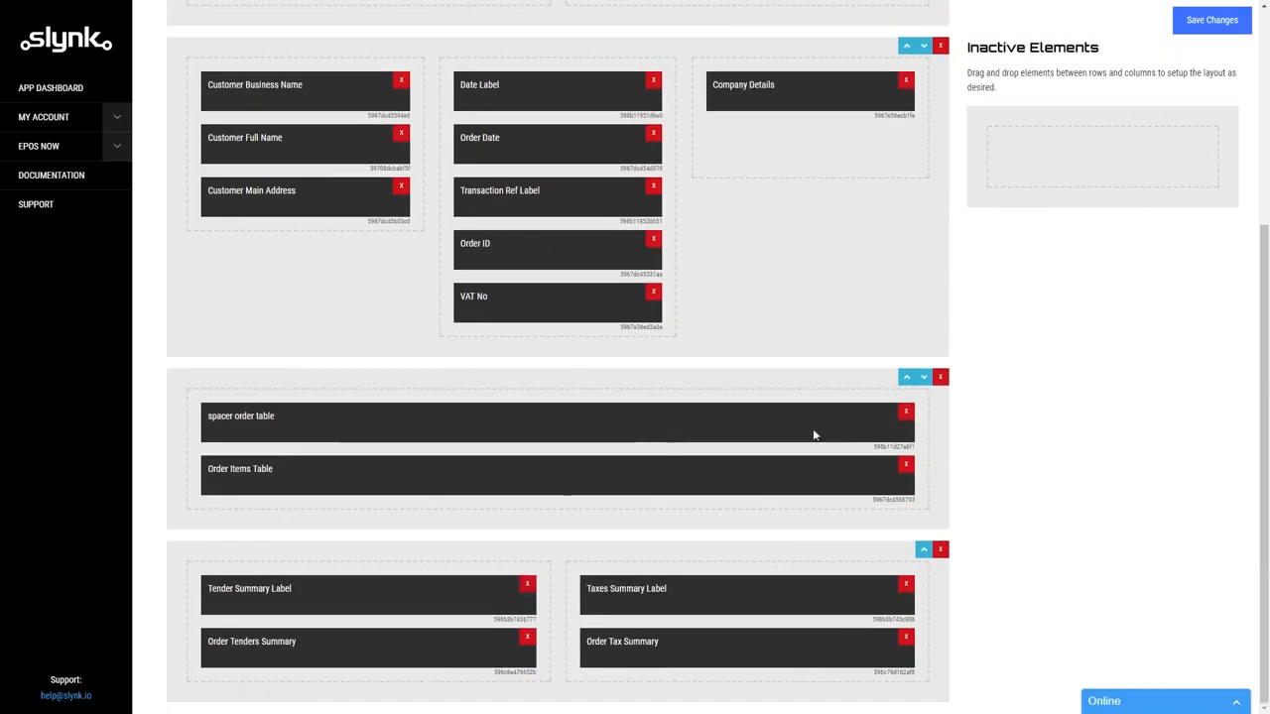
pyautogui.scroll(3, 672, 438)
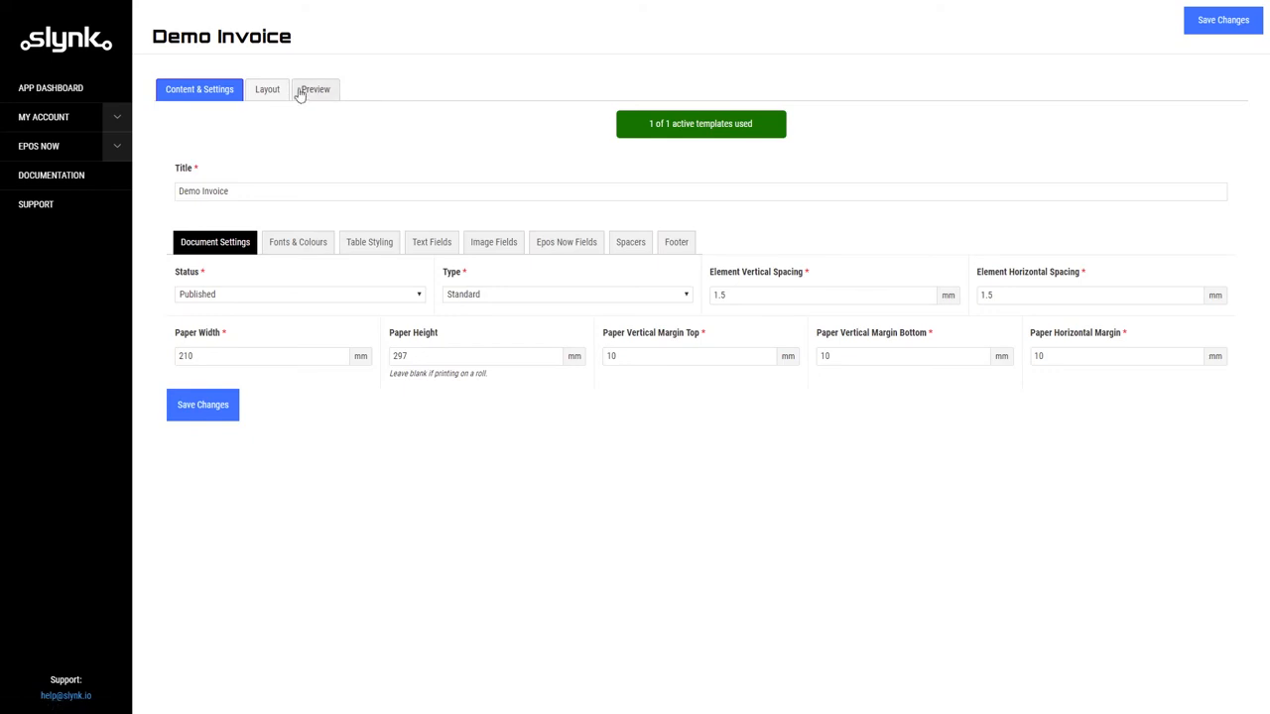
# Step: Load a preview with the Multiple Items - Card sample order and review the invoice down to its footer
pyautogui.click(300, 89)
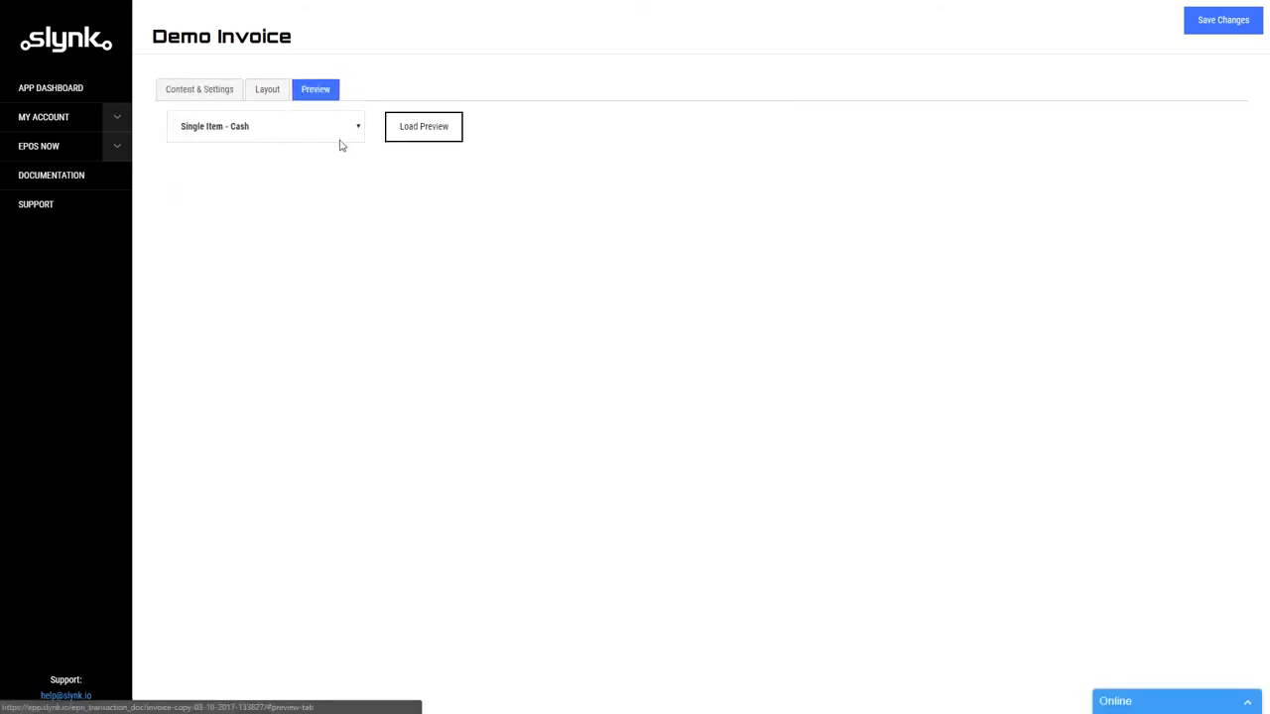
pyautogui.click(268, 129)
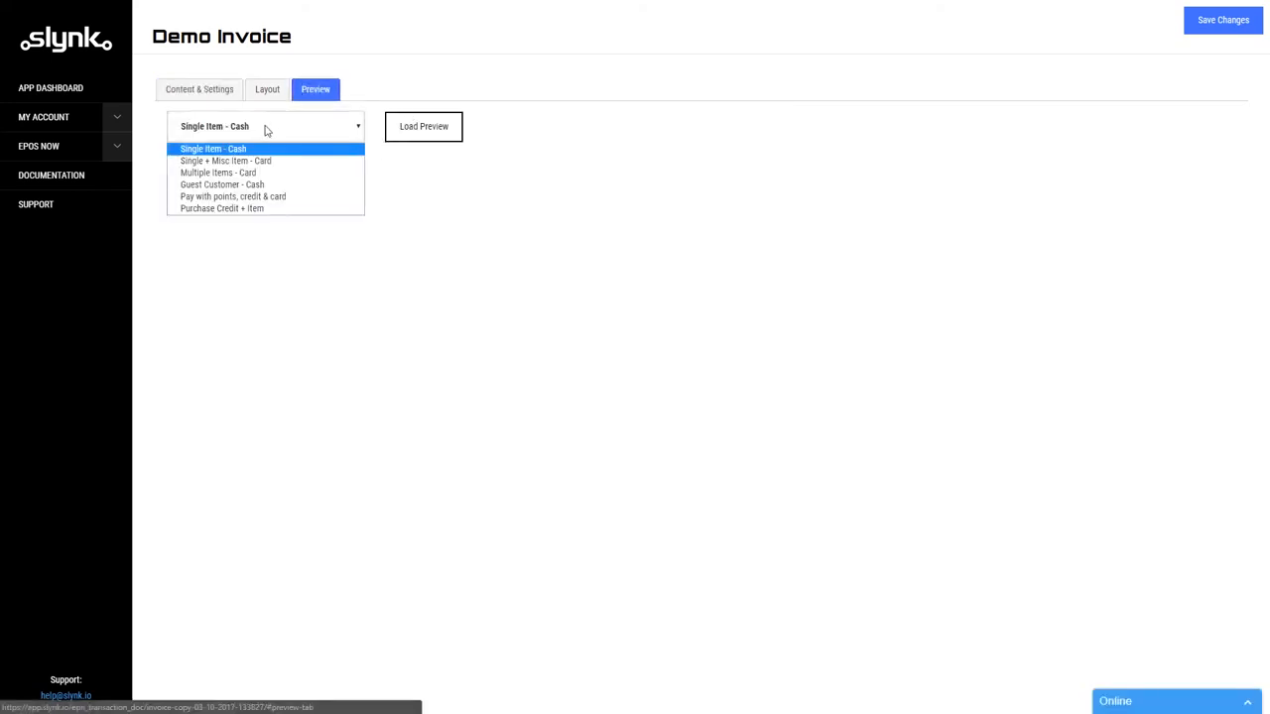
pyautogui.click(231, 174)
pyautogui.click(436, 137)
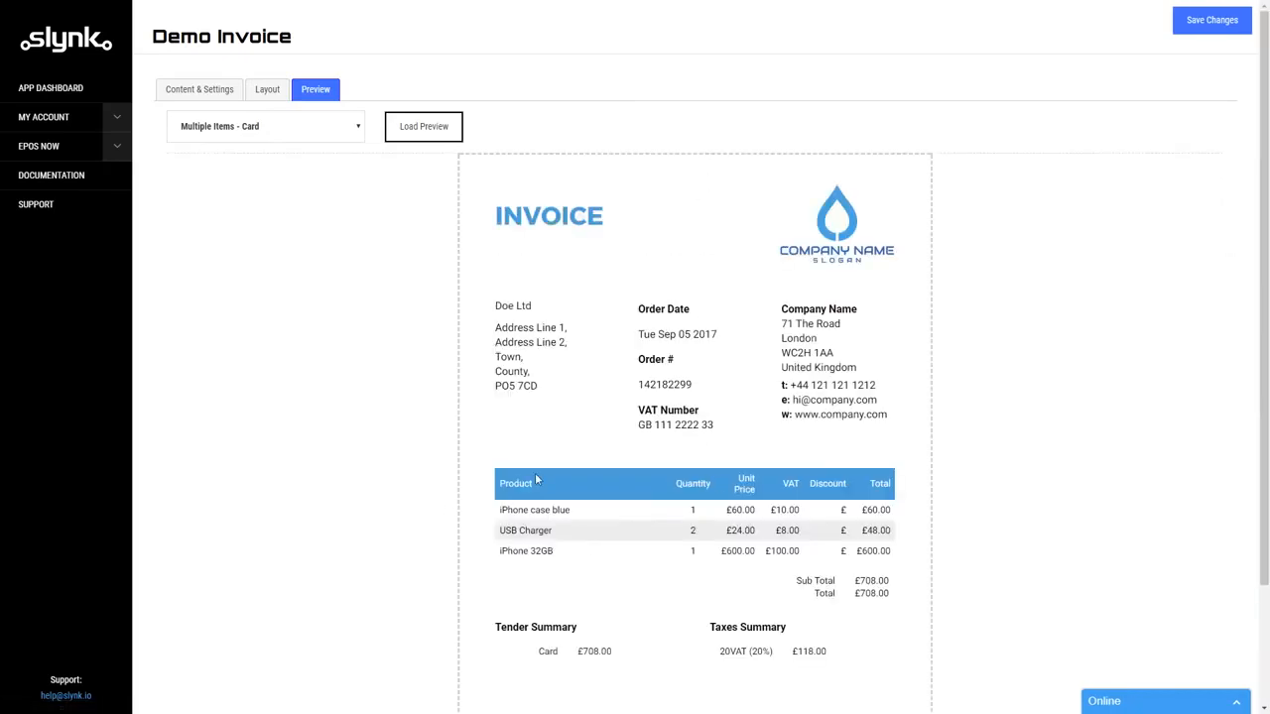
pyautogui.scroll(-3, 604, 532)
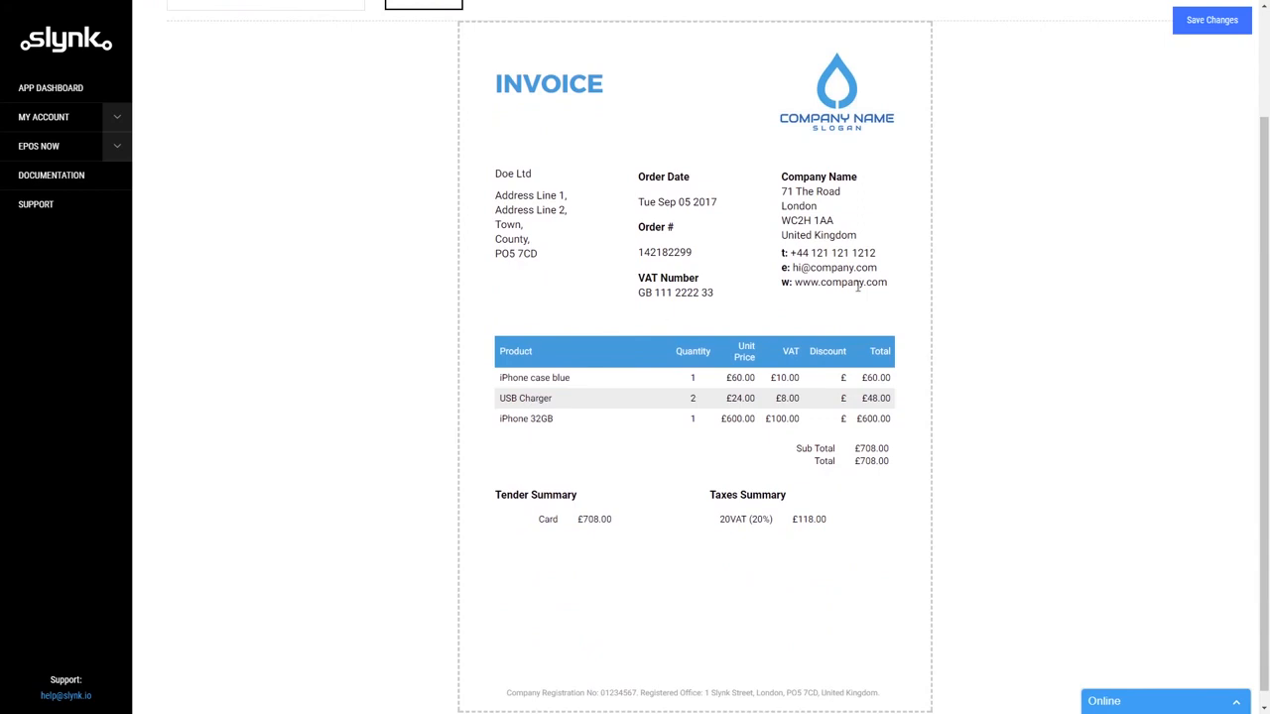
pyautogui.scroll(3, 811, 270)
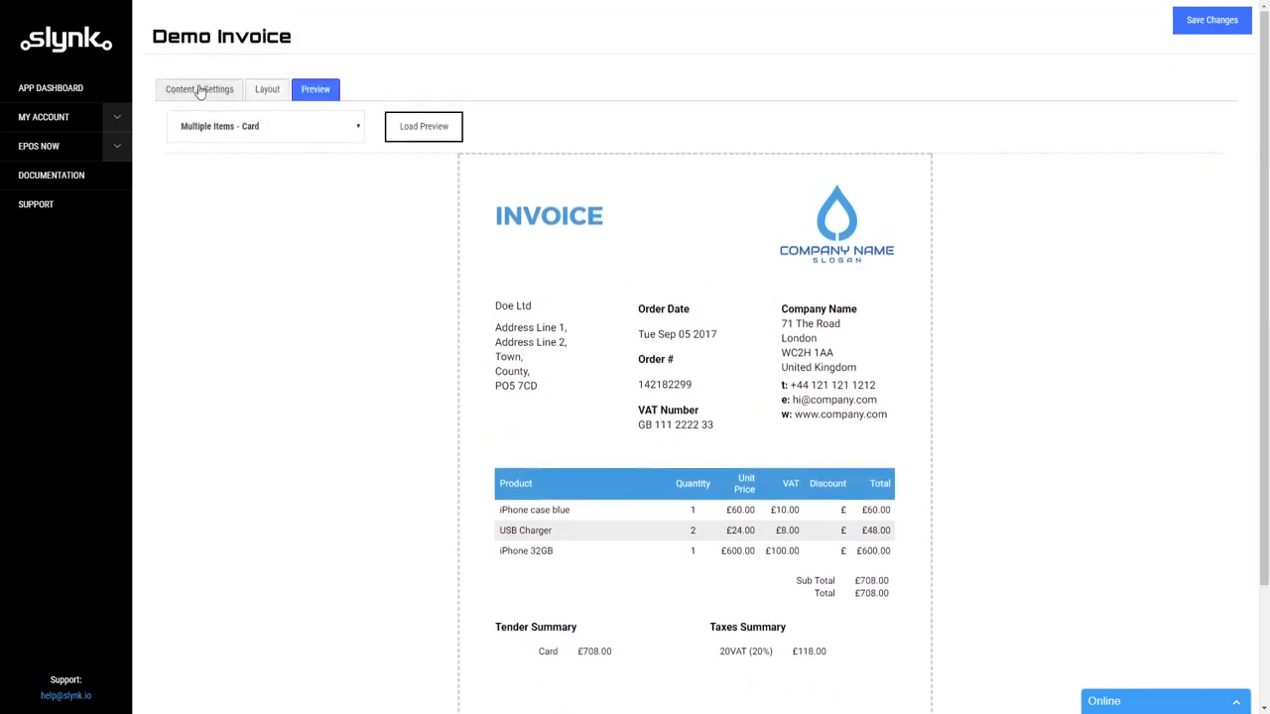
# Step: Check the template's status options in the document settings, keeping Published selected
pyautogui.click(199, 90)
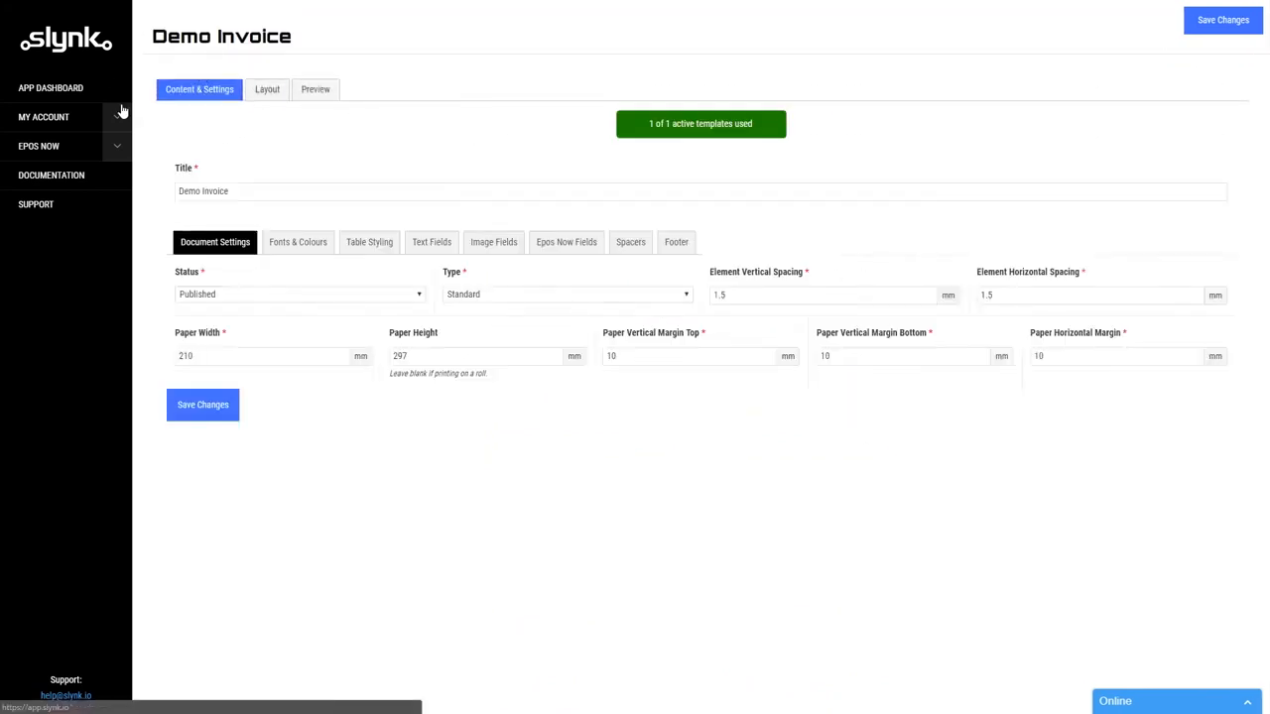
pyautogui.click(247, 295)
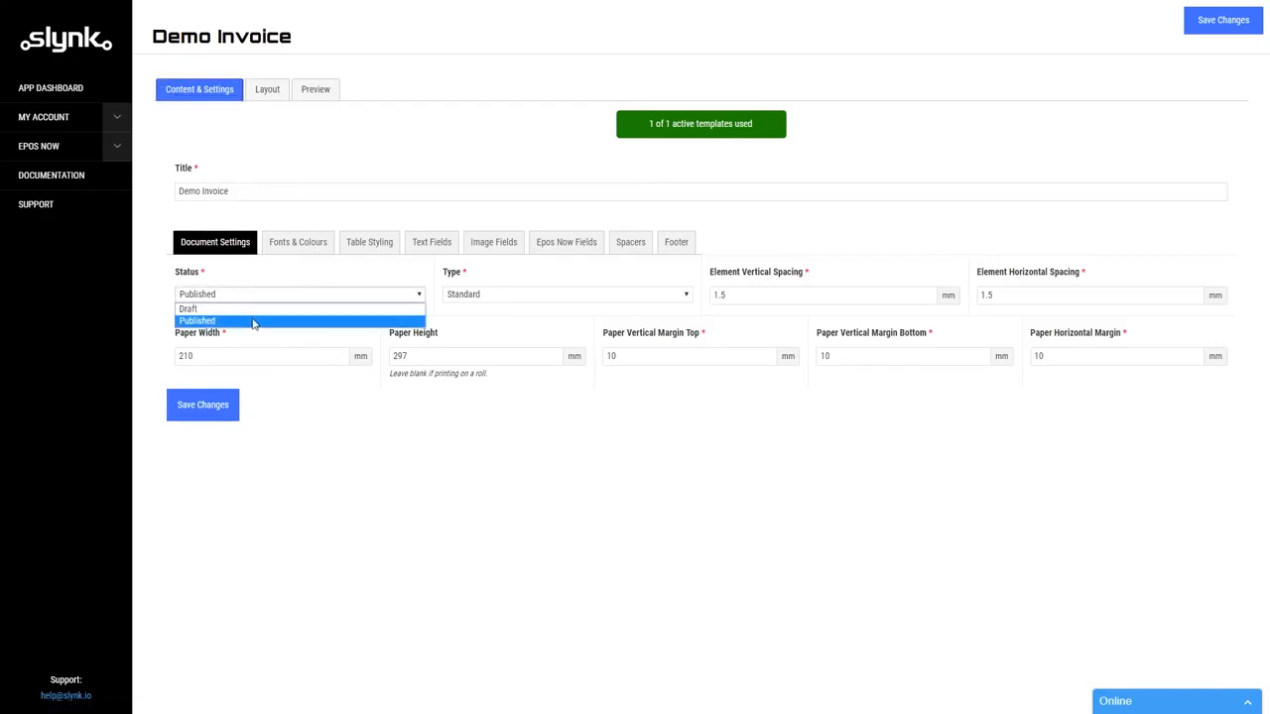
pyautogui.click(382, 279)
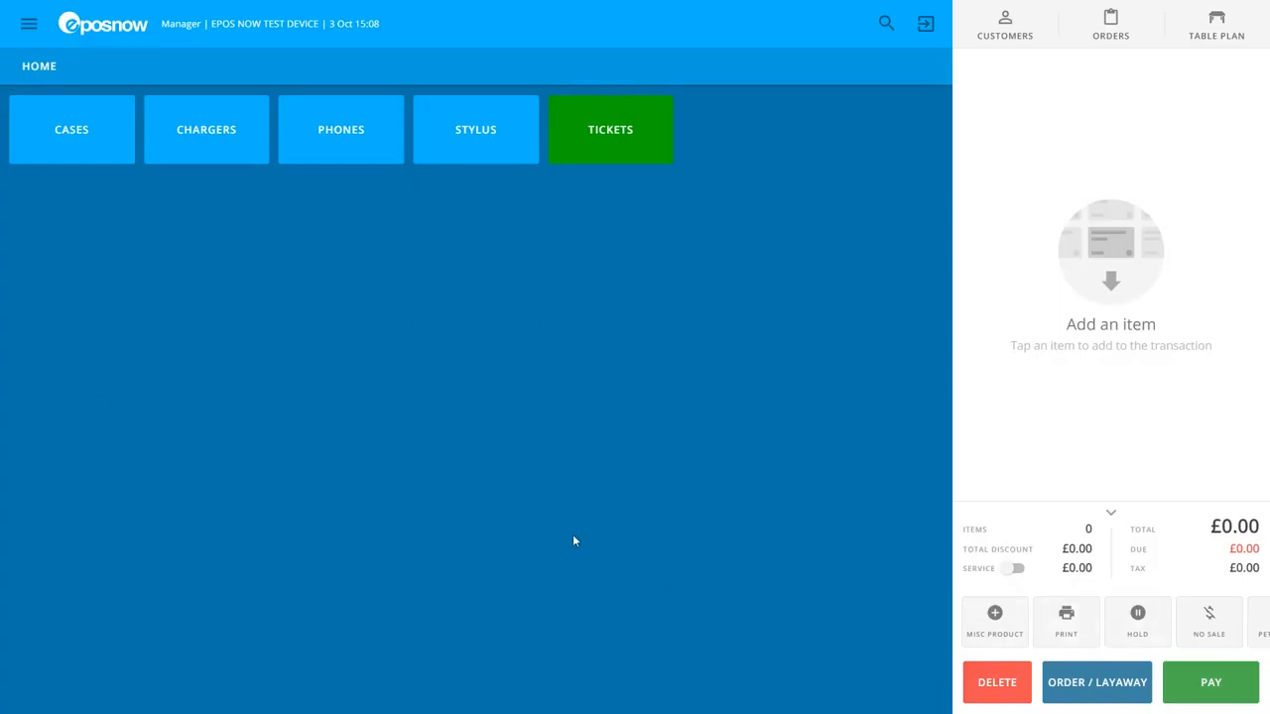
# Step: In the Epos Now till settings, show two rows of action buttons and enable the Order Templates action button
pyautogui.click(30, 28)
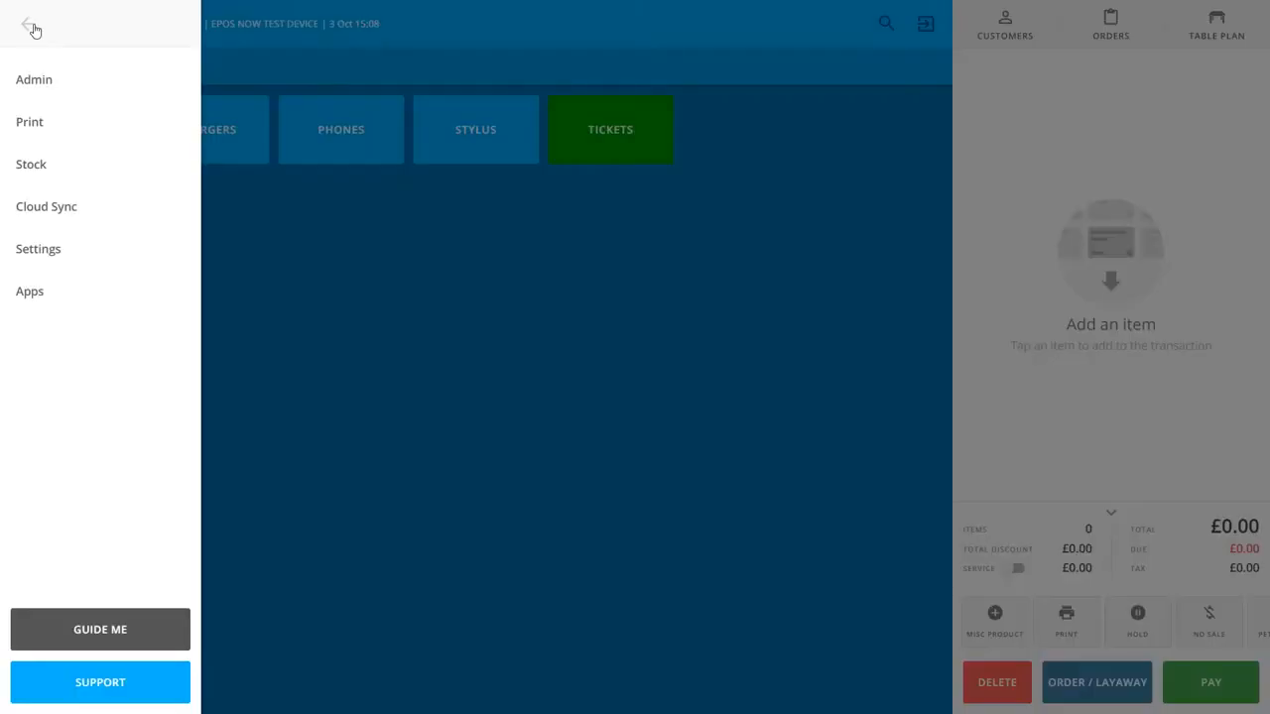
pyautogui.click(49, 252)
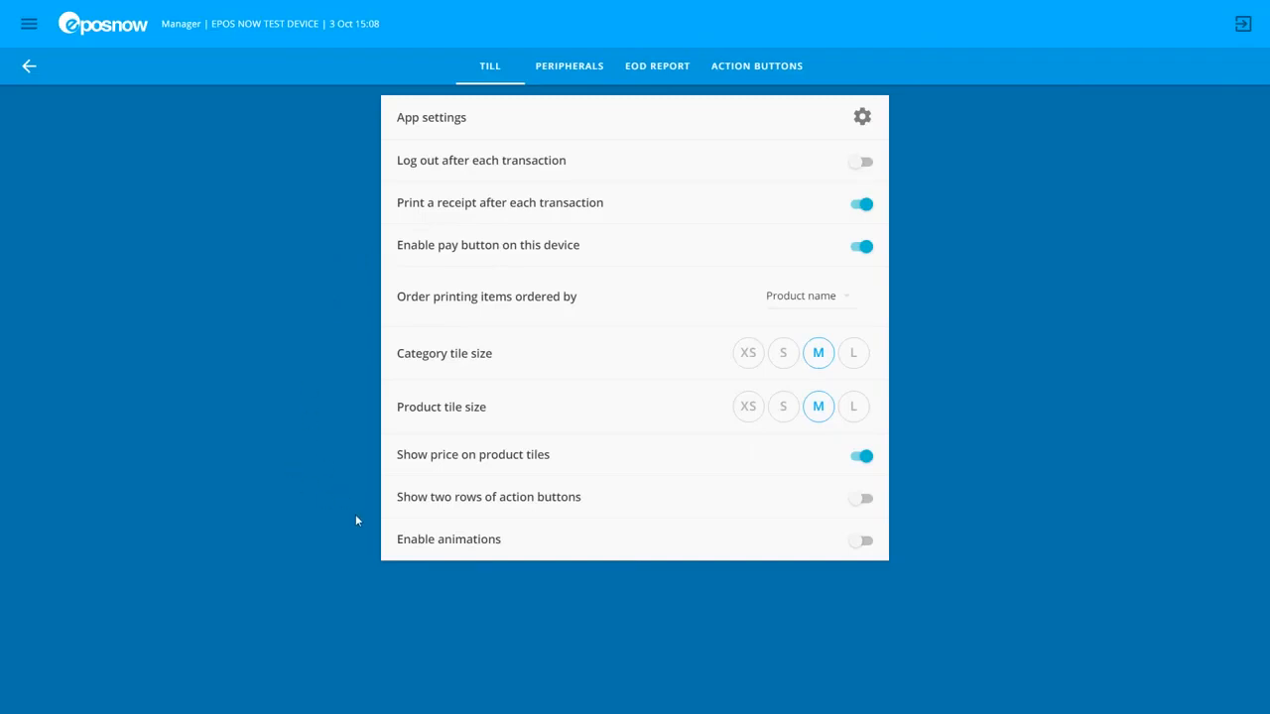
pyautogui.click(867, 502)
pyautogui.click(780, 75)
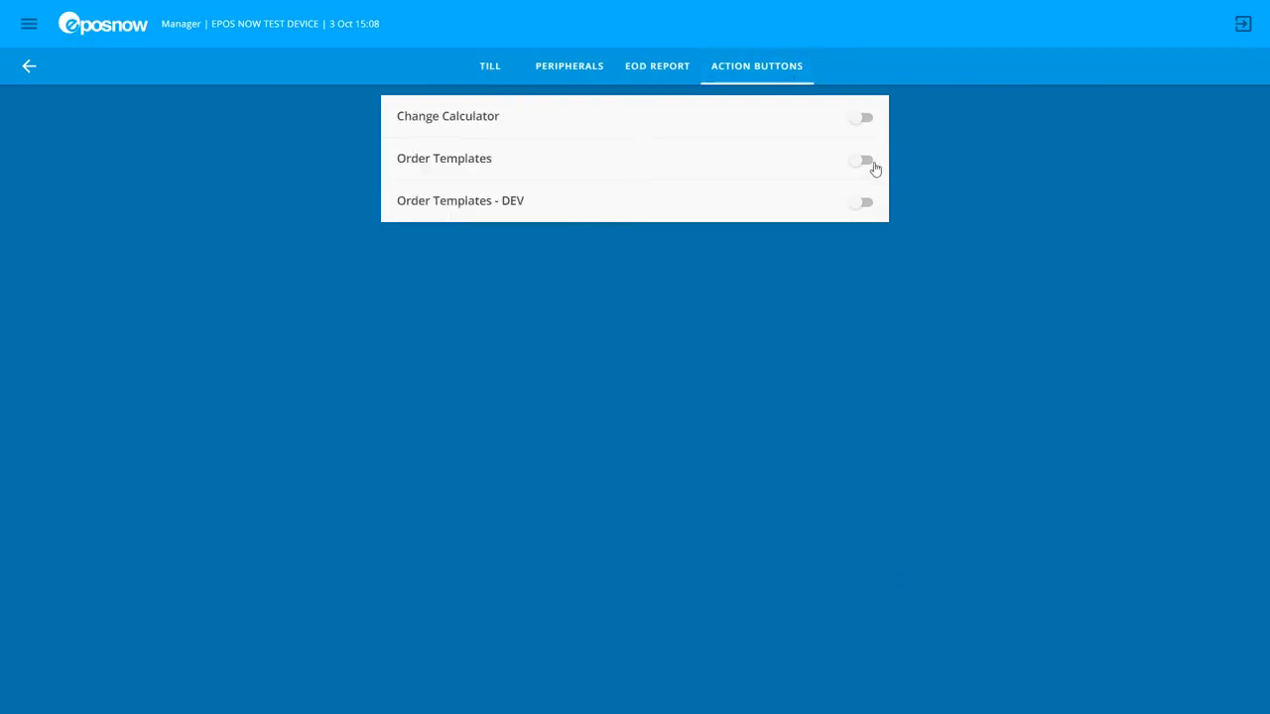
pyautogui.click(867, 160)
pyautogui.click(35, 72)
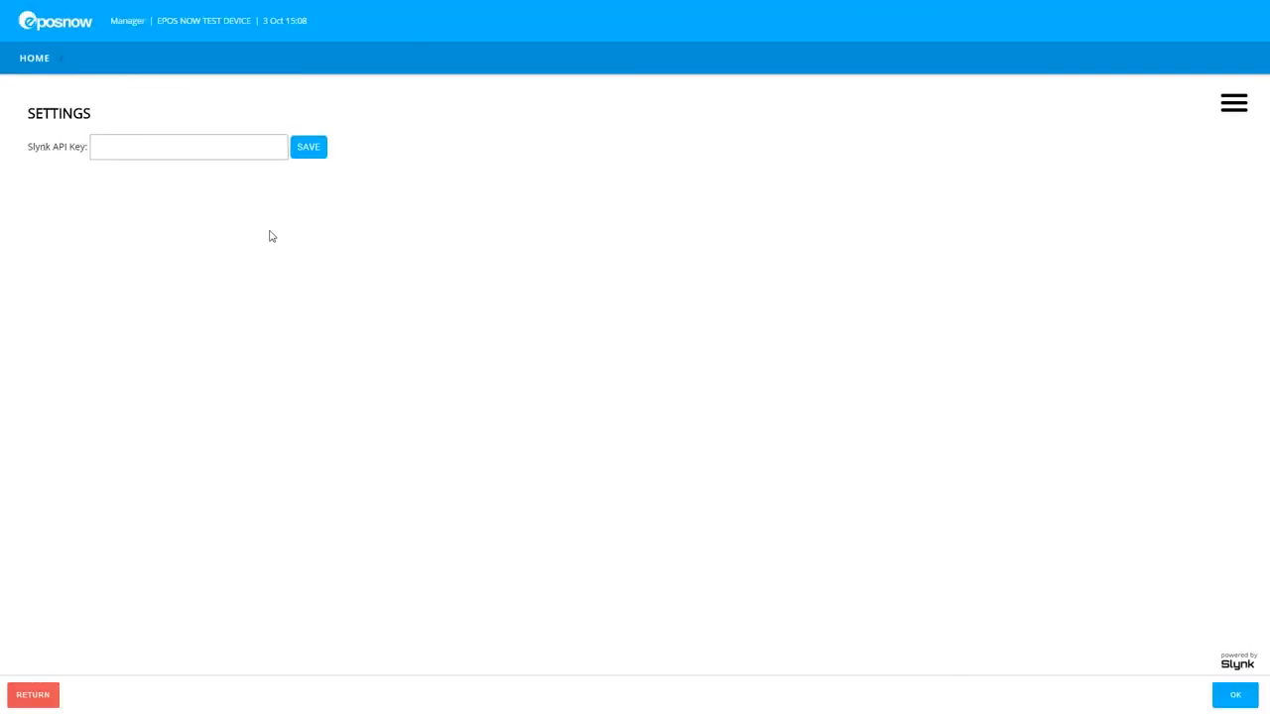
# Step: Enter the Slynk API key in the Order Templates settings and save it
pyautogui.click(160, 143)
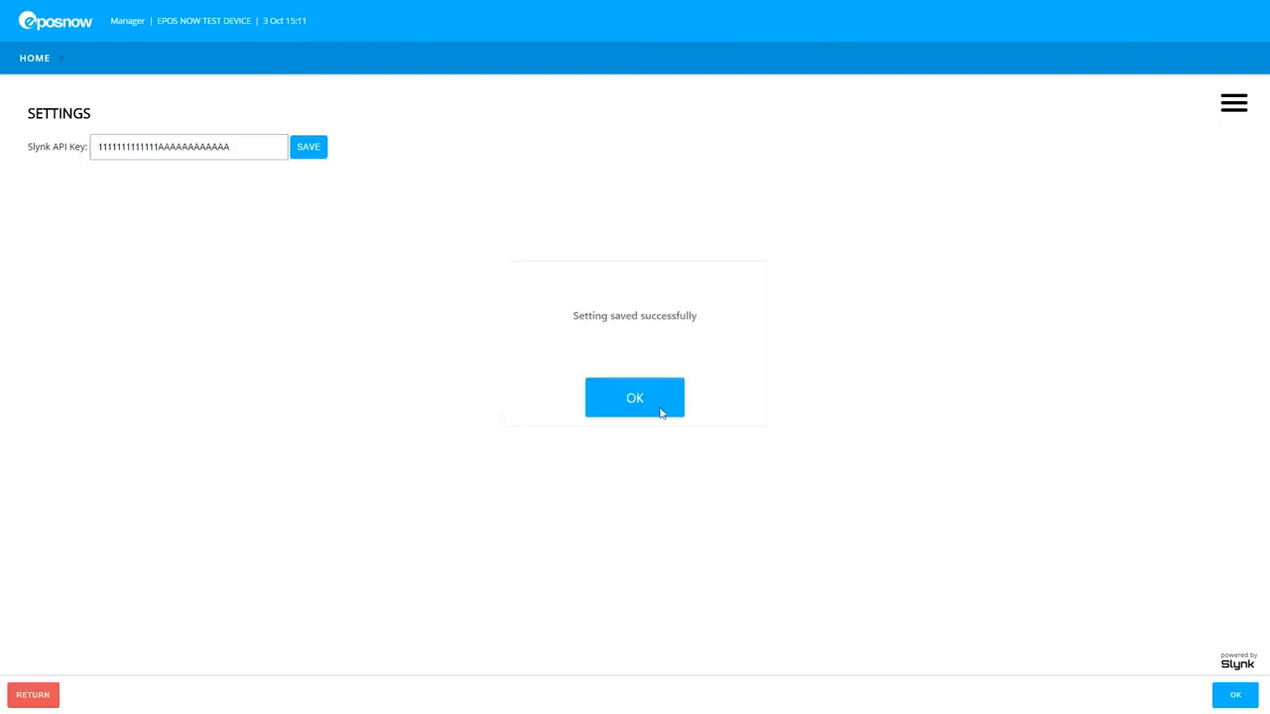
pyautogui.click(660, 413)
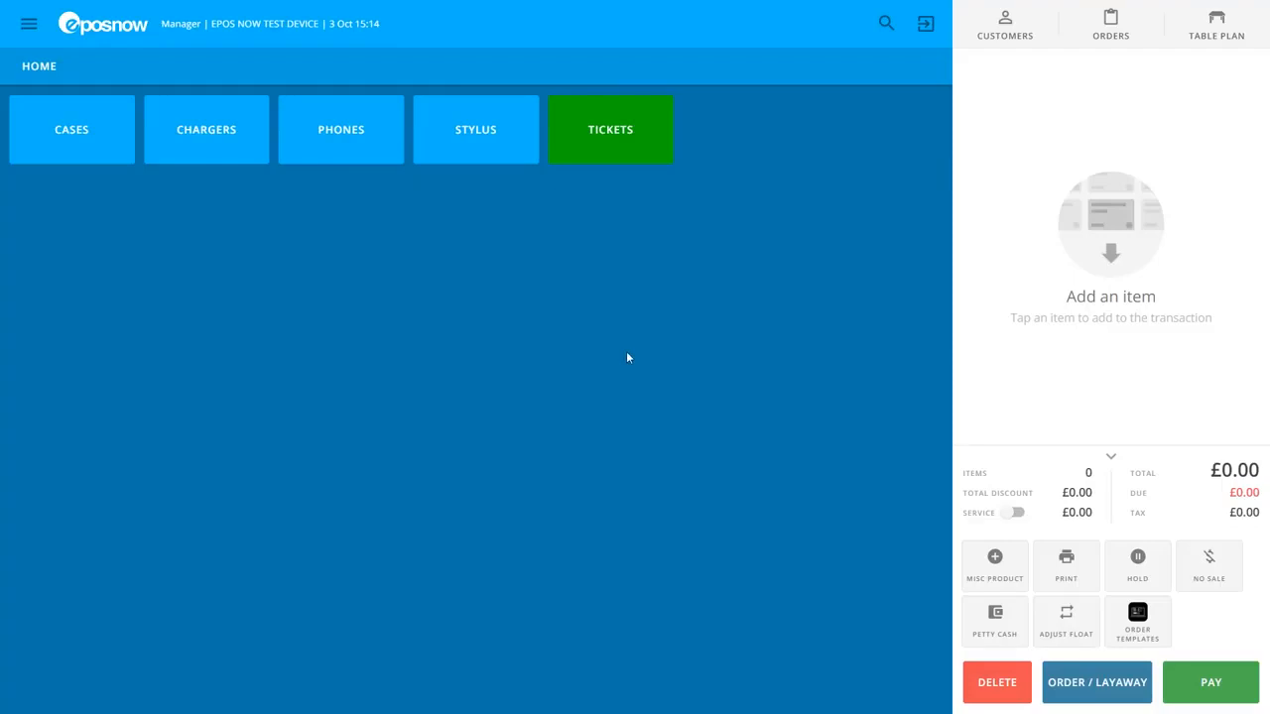
# Step: Add one iPhone case red and two USB Chargers to the transaction
pyautogui.click(69, 158)
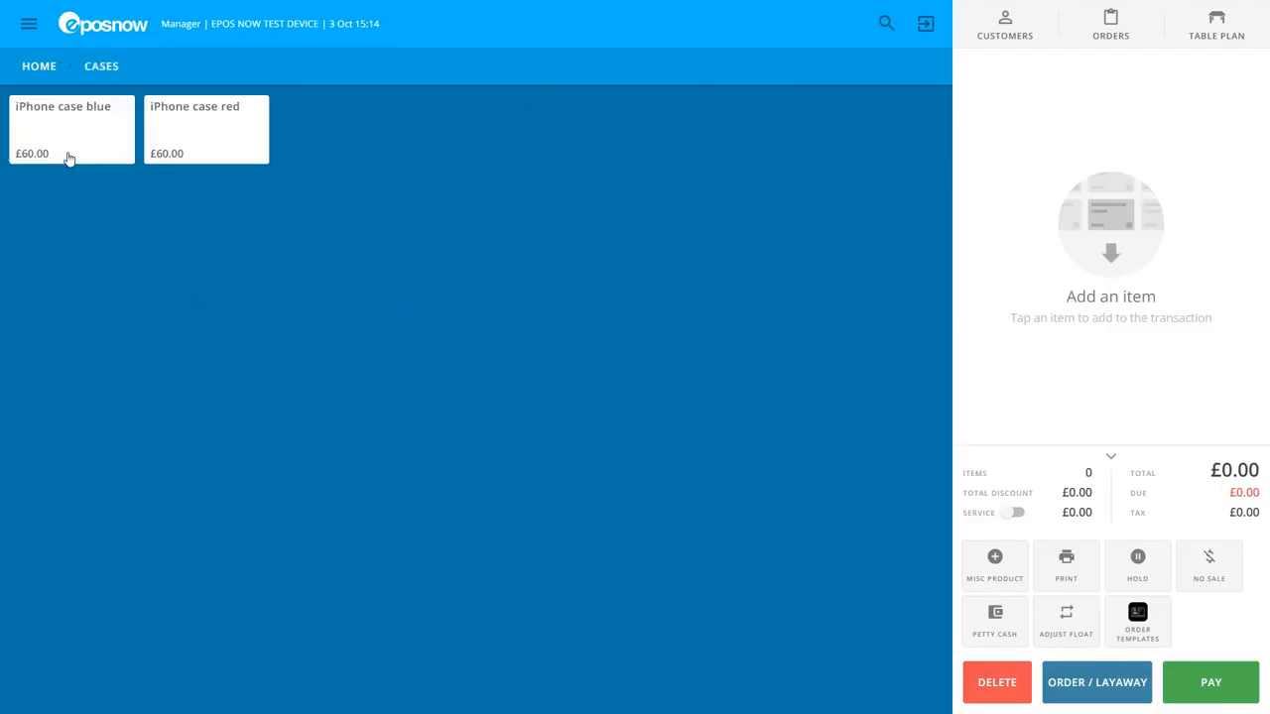
pyautogui.click(215, 125)
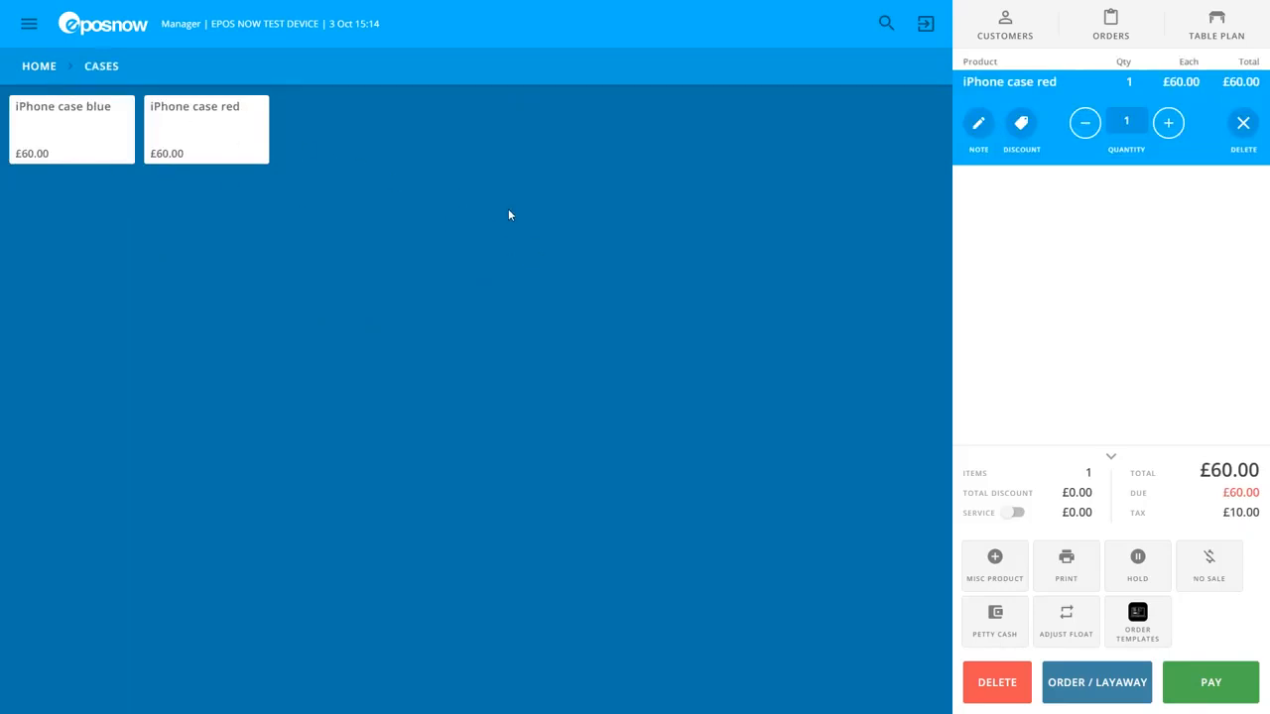
pyautogui.click(43, 68)
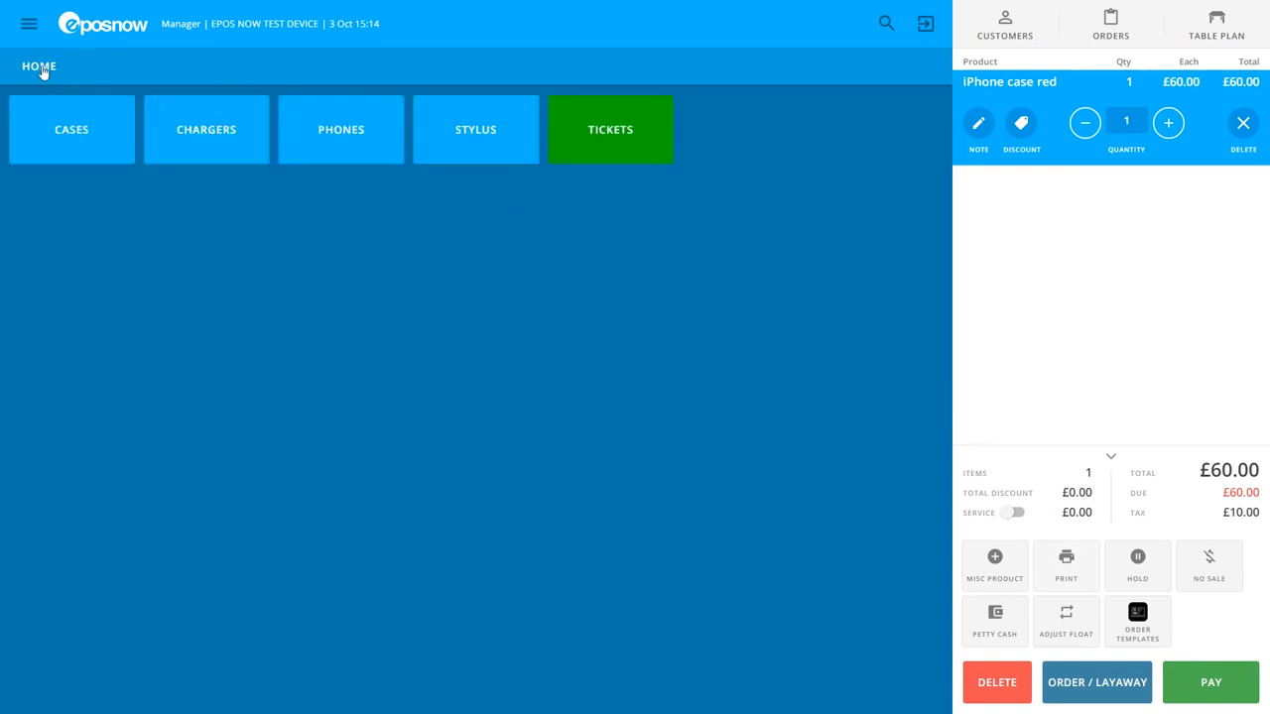
pyautogui.click(229, 139)
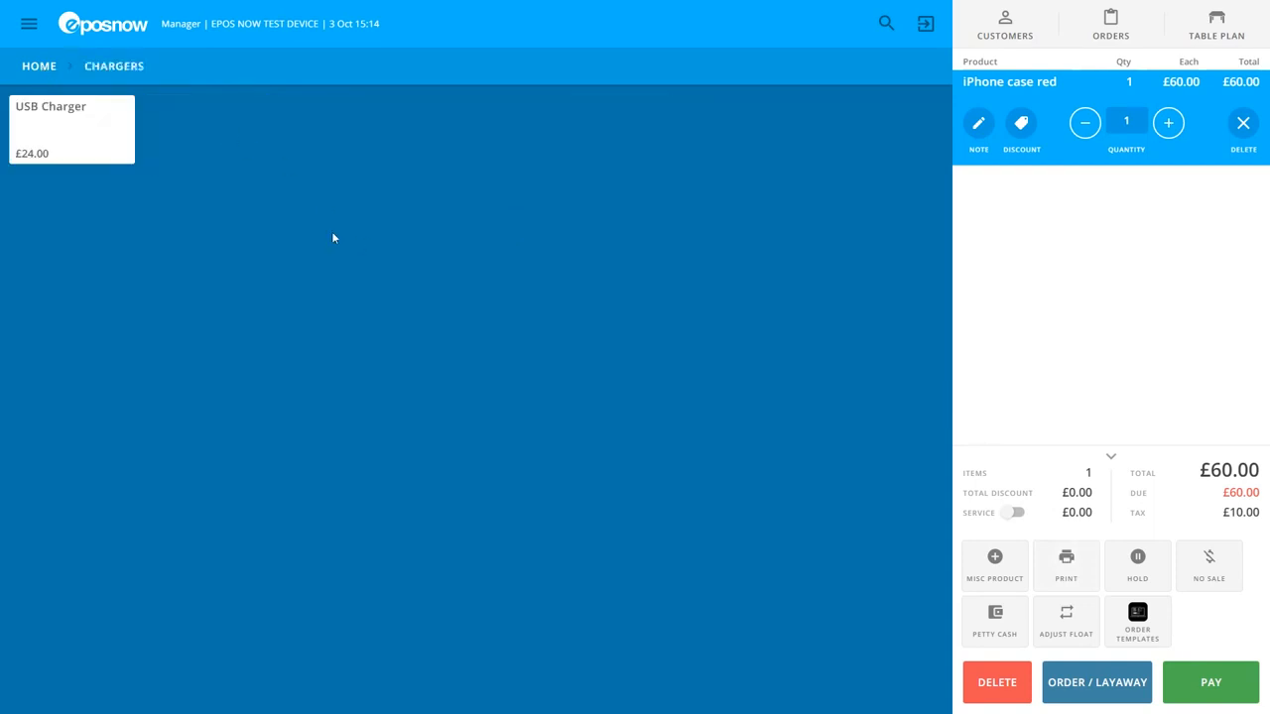
pyautogui.click(81, 138)
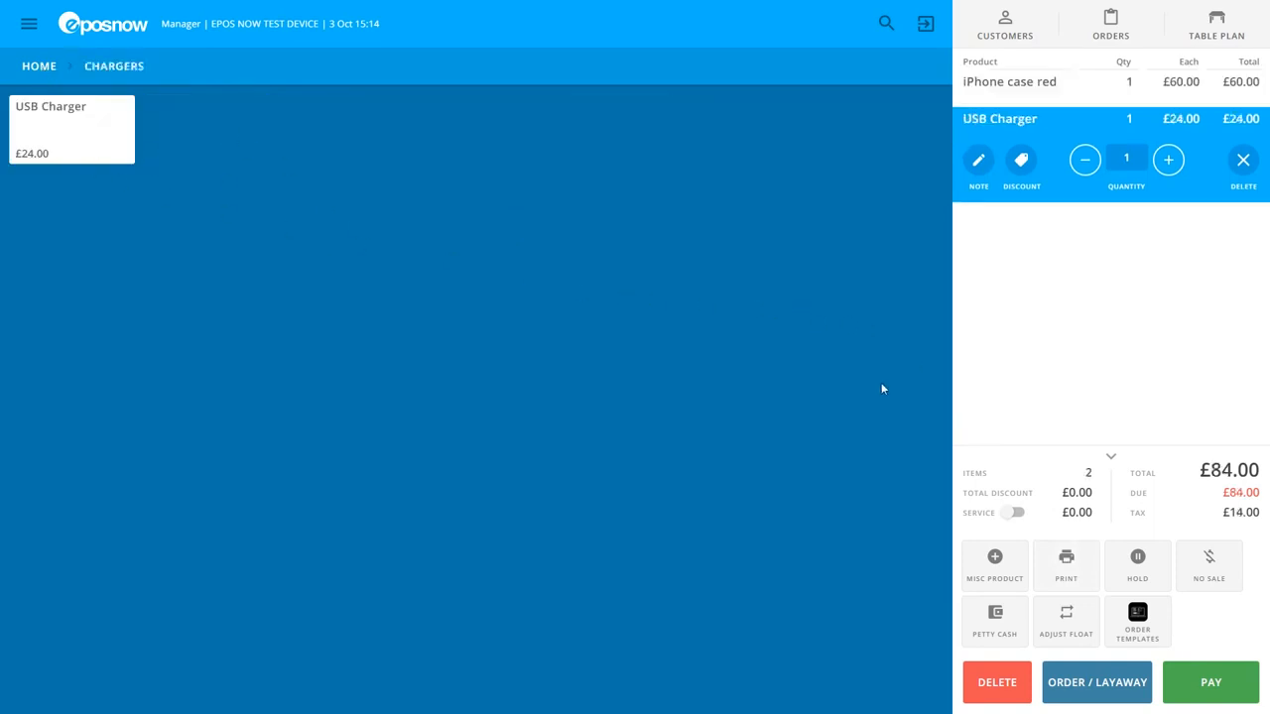
pyautogui.click(1175, 162)
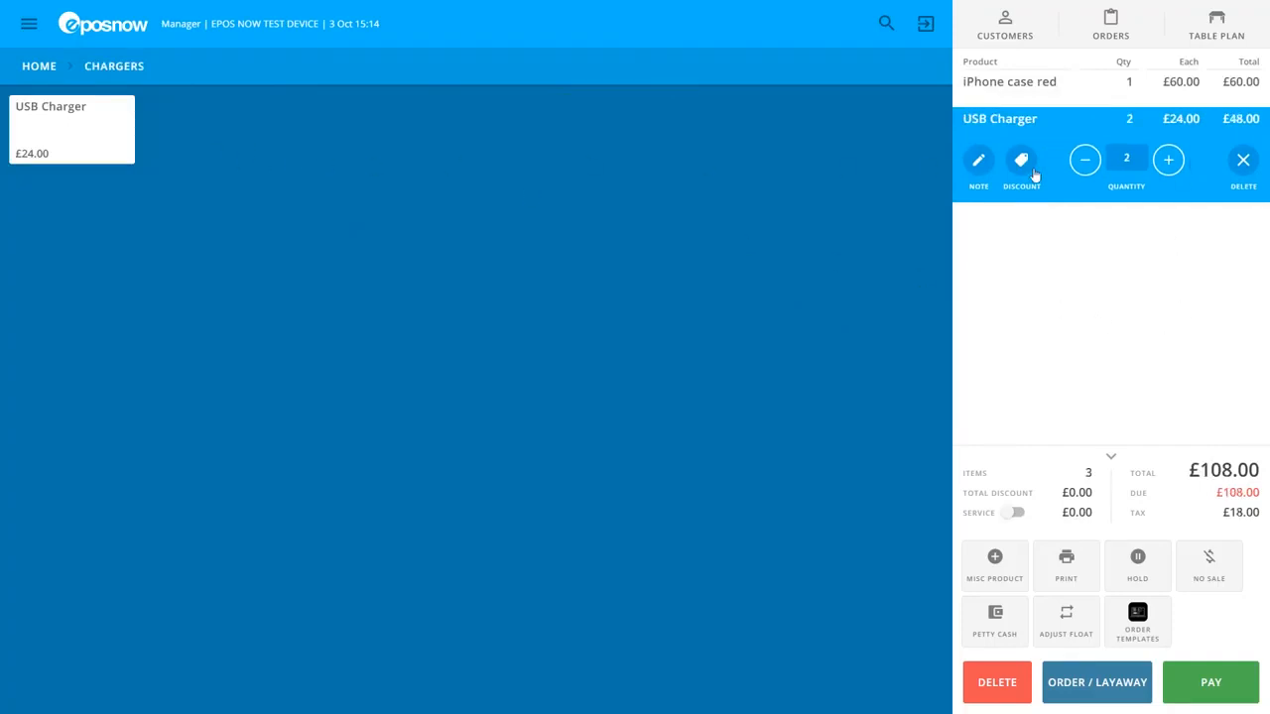
# Step: Assign the existing wholesale customer to the transaction and take full payment by card
pyautogui.click(1002, 30)
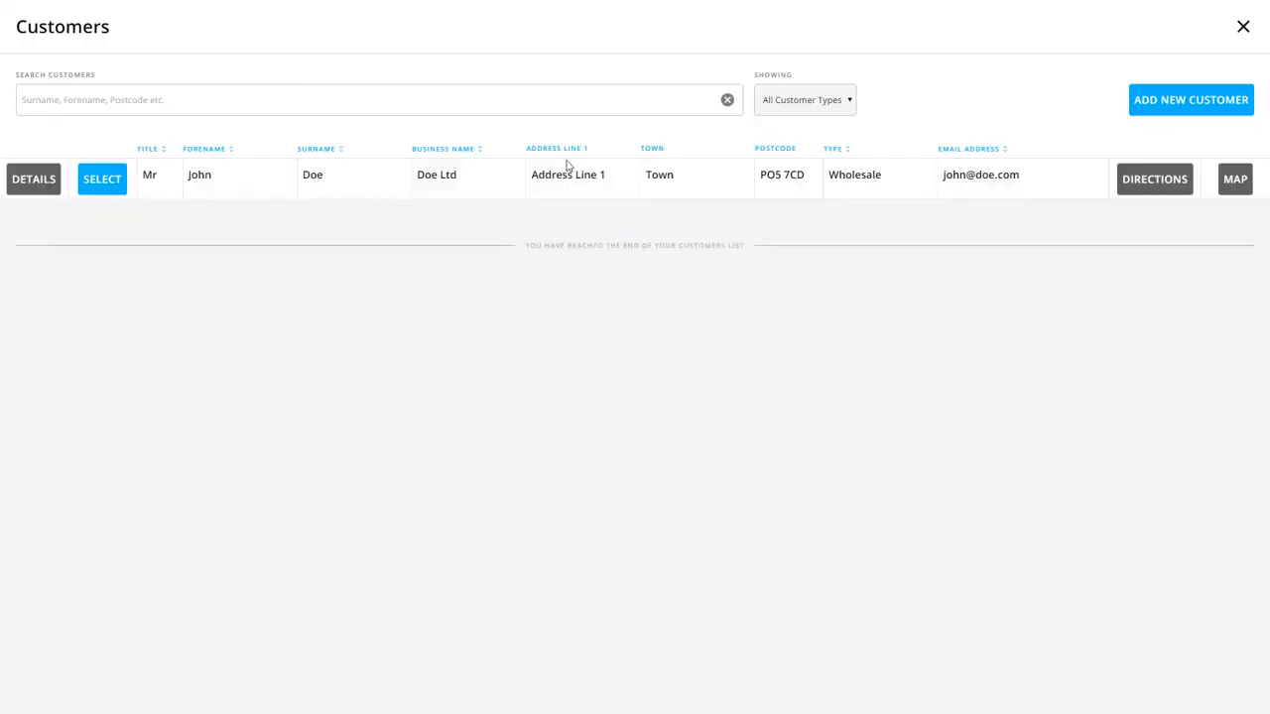
pyautogui.click(95, 185)
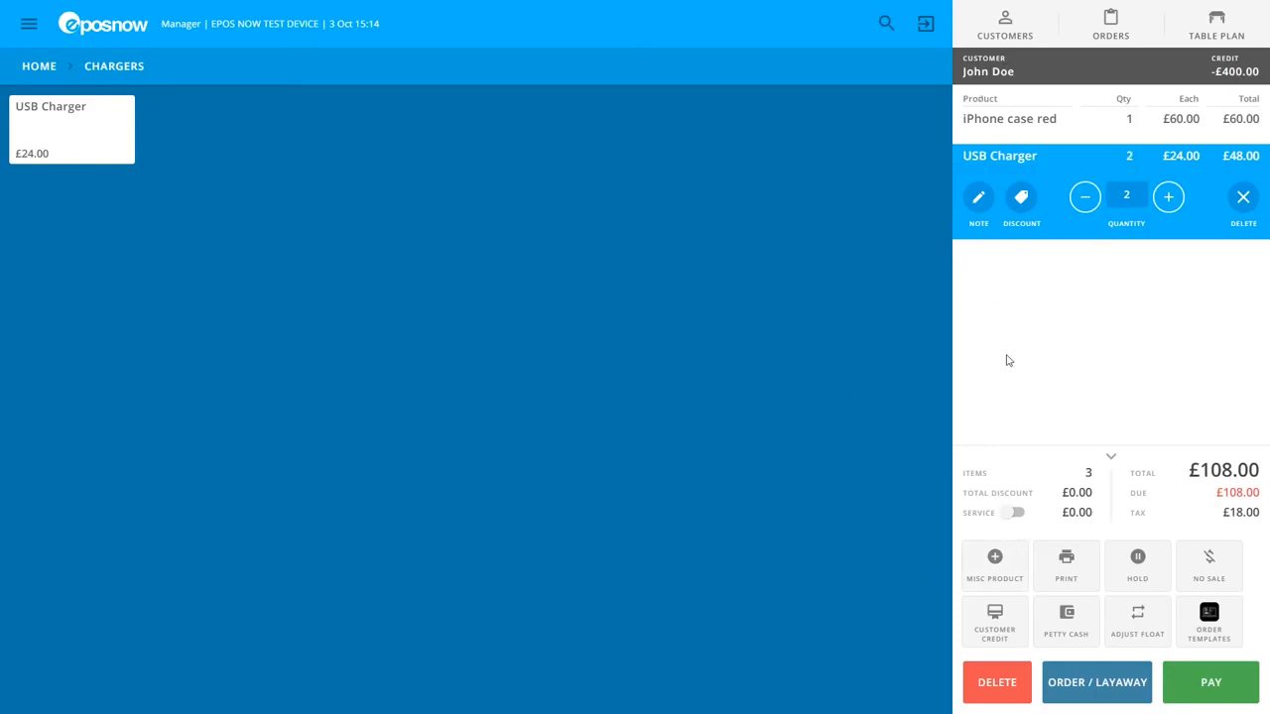
pyautogui.click(1207, 681)
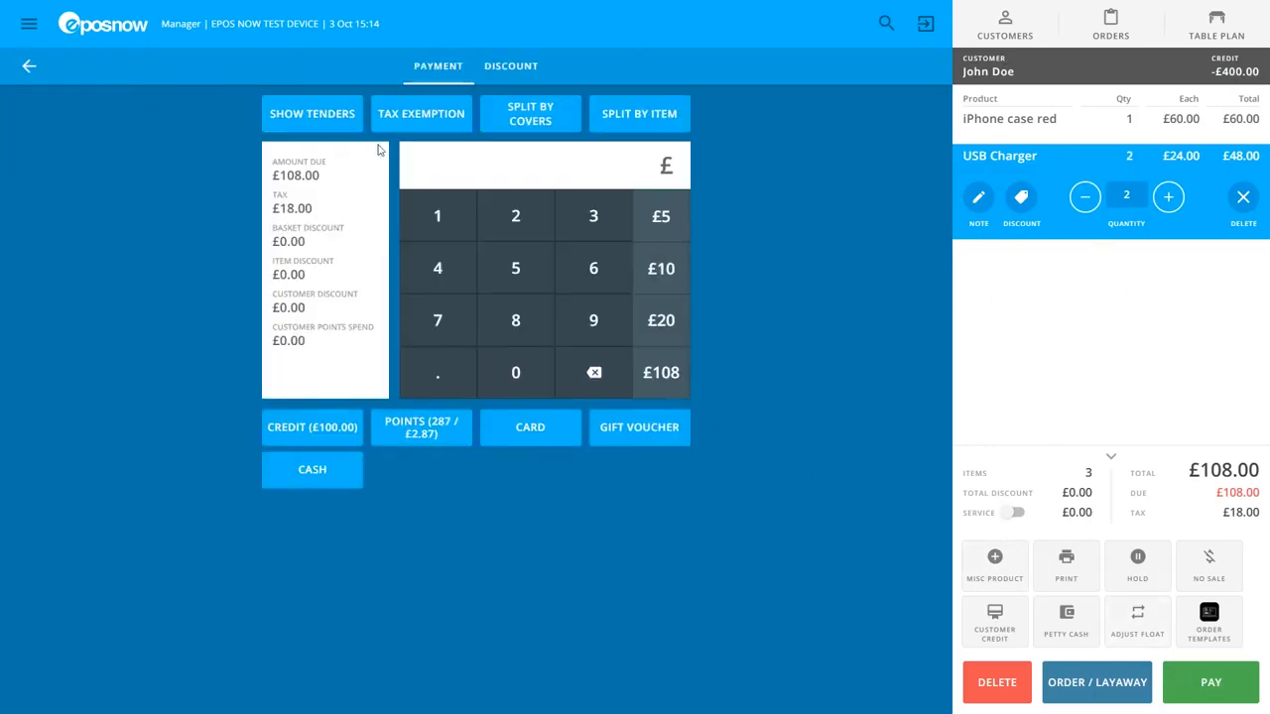
pyautogui.click(530, 436)
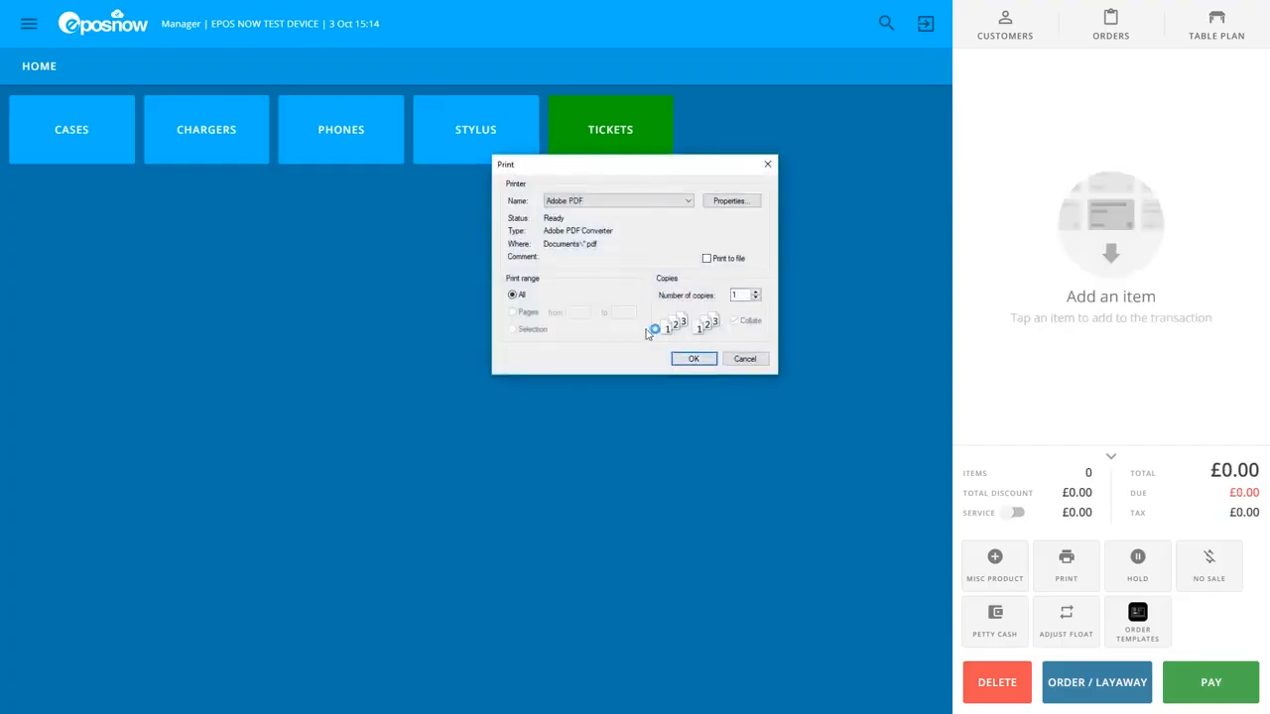
# Step: Cancel the receipt print, generate the just-completed sale's Demo Invoice with Order Templates, and cancel its print dialog
pyautogui.click(745, 359)
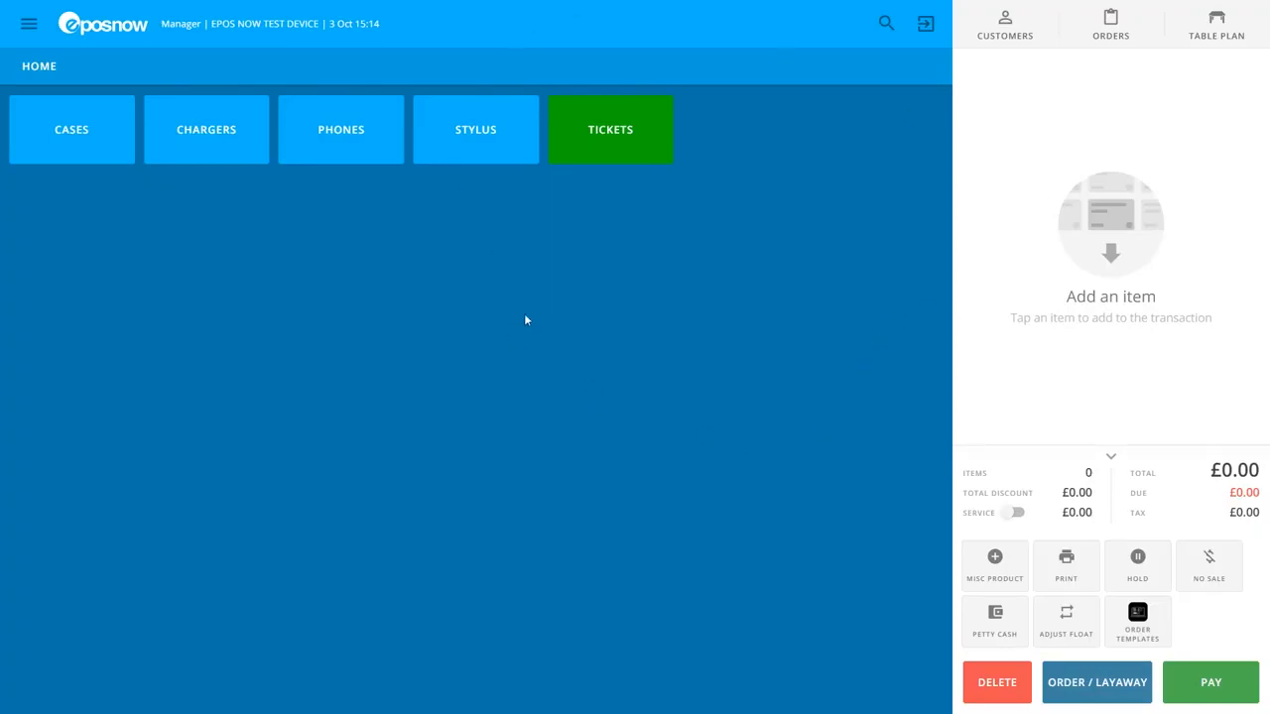
pyautogui.click(1152, 625)
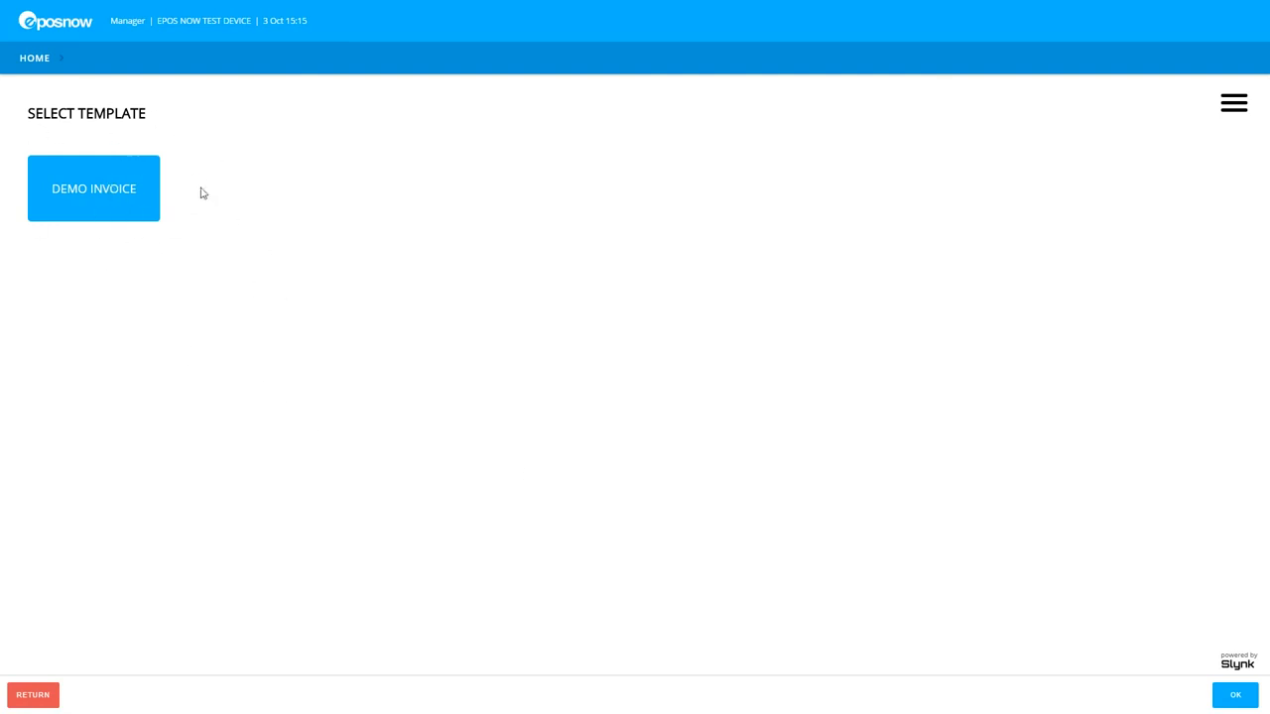
pyautogui.click(75, 193)
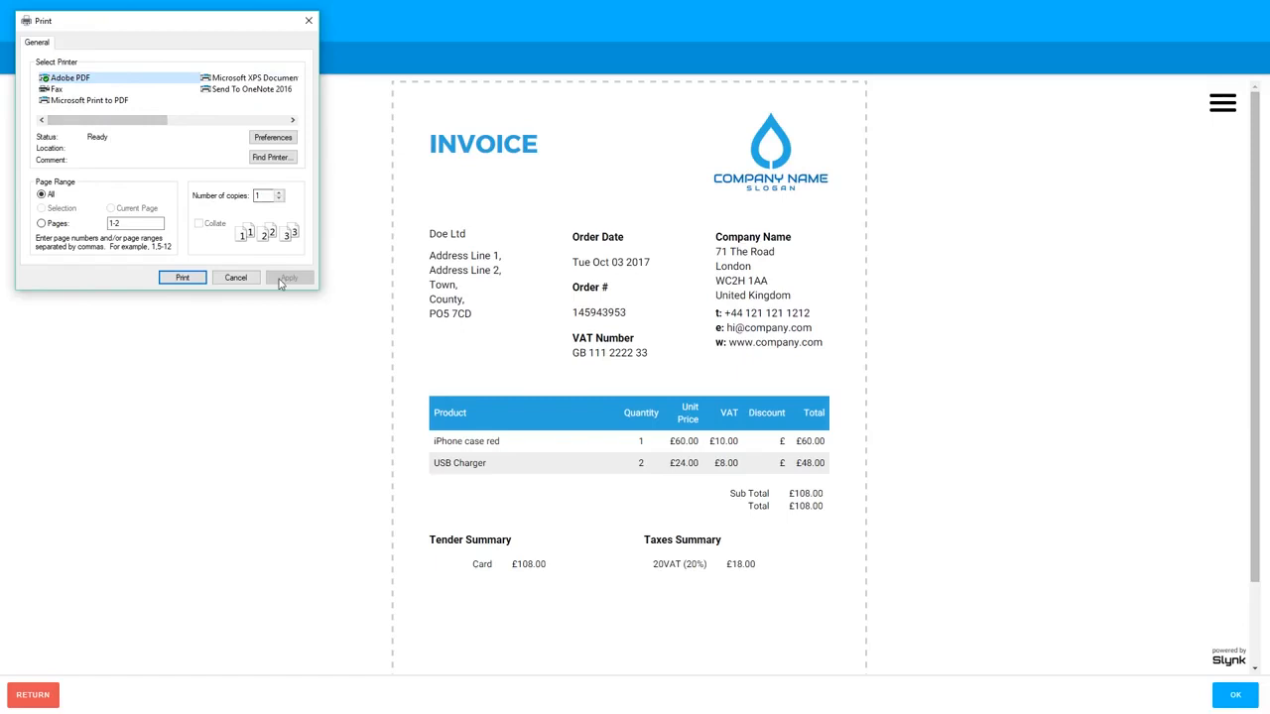
pyautogui.click(234, 281)
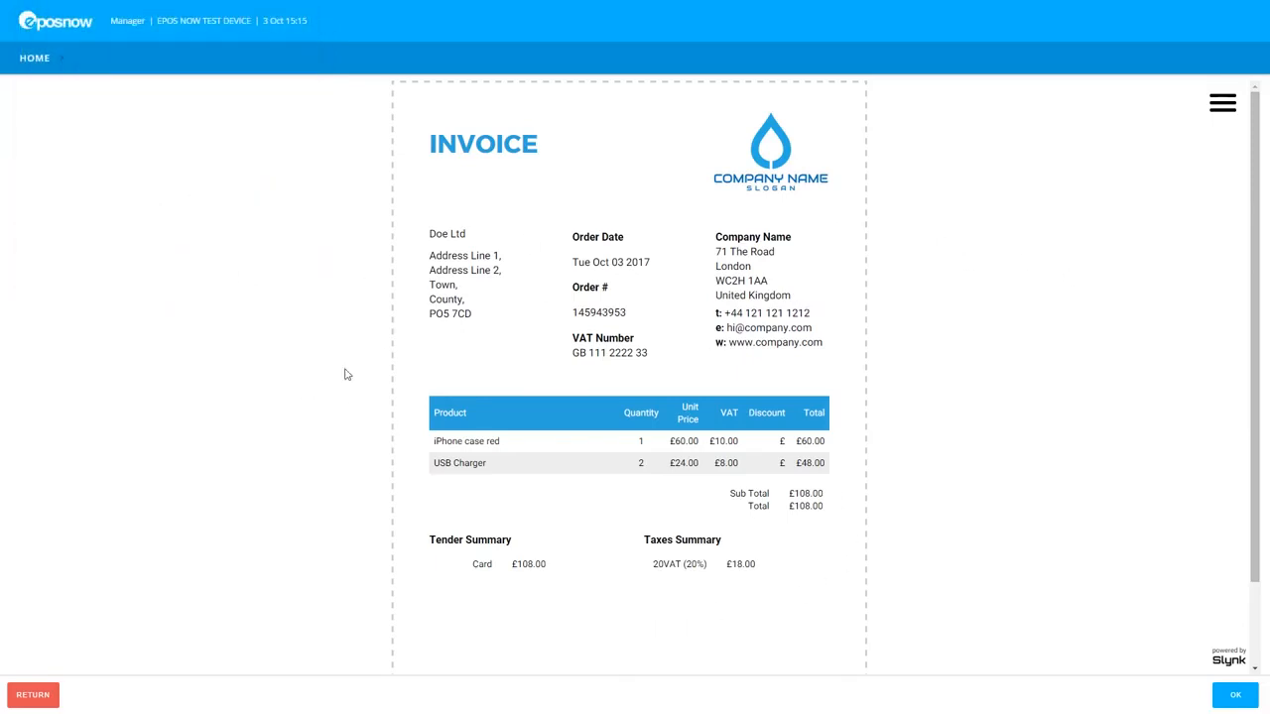
# Step: Choose to select another order and list the last 10 orders taken by anyone on all tills
pyautogui.click(1223, 103)
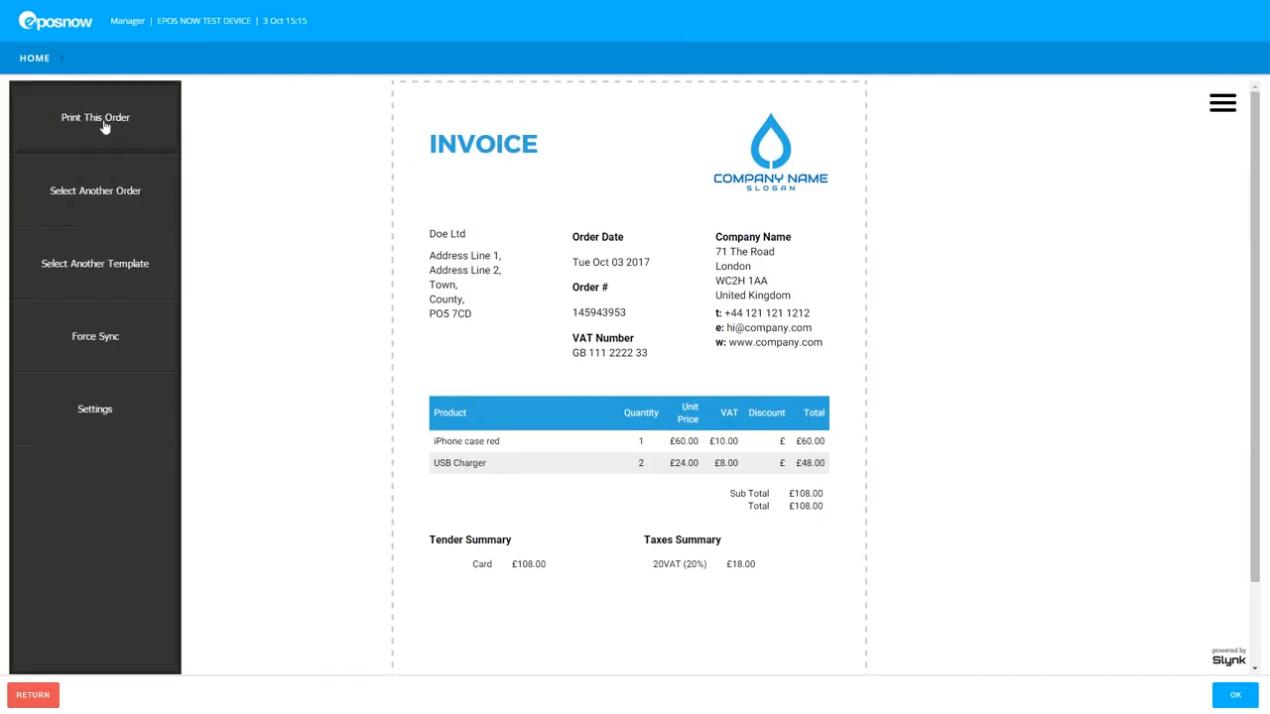
pyautogui.click(113, 203)
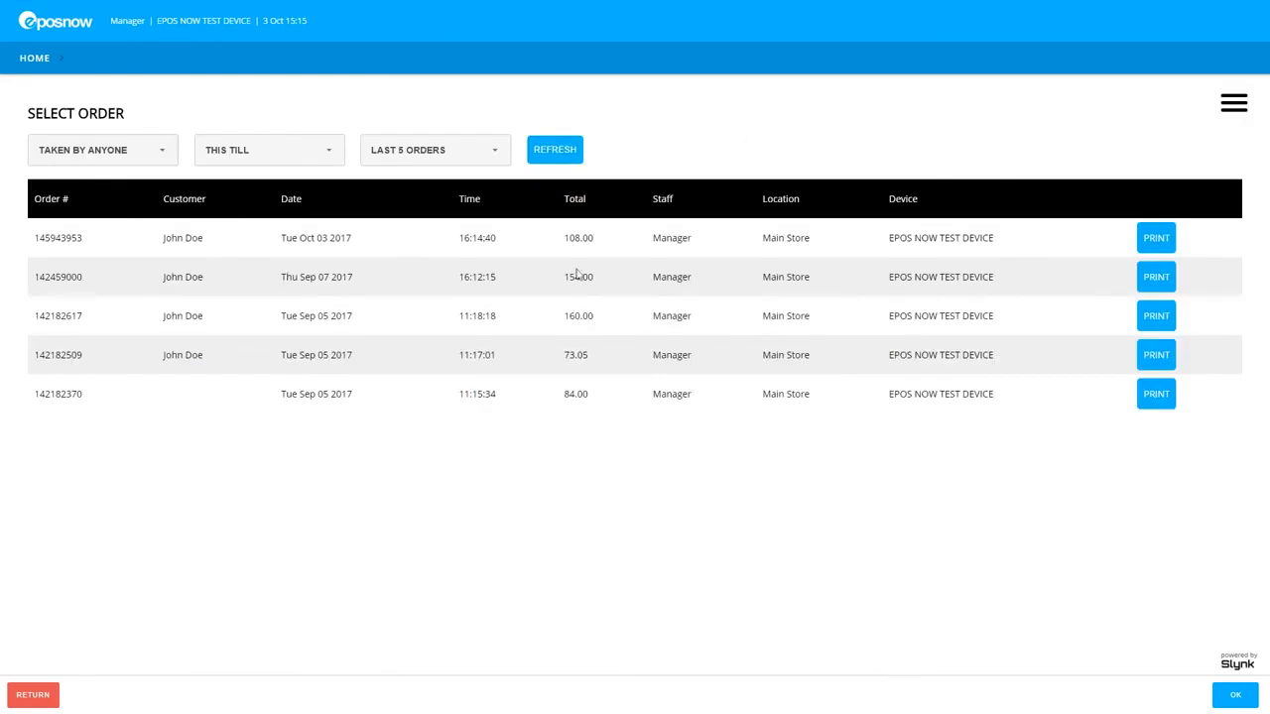
pyautogui.click(147, 164)
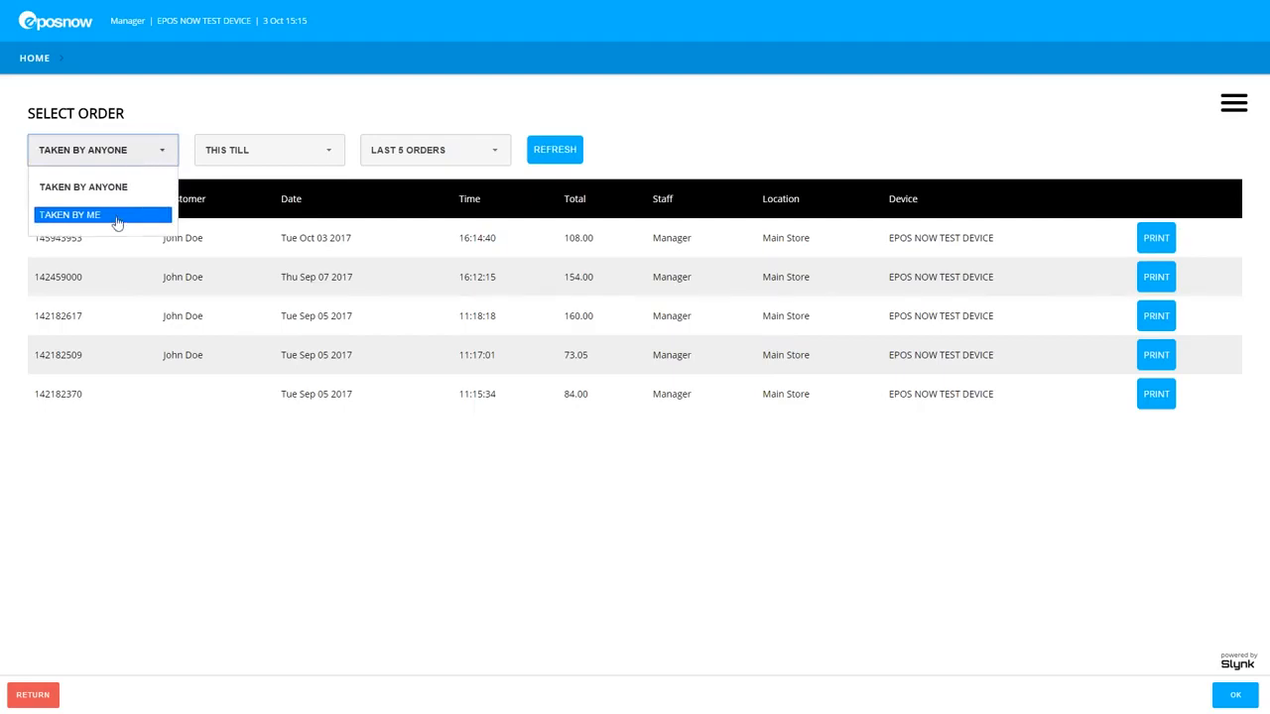
pyautogui.click(276, 124)
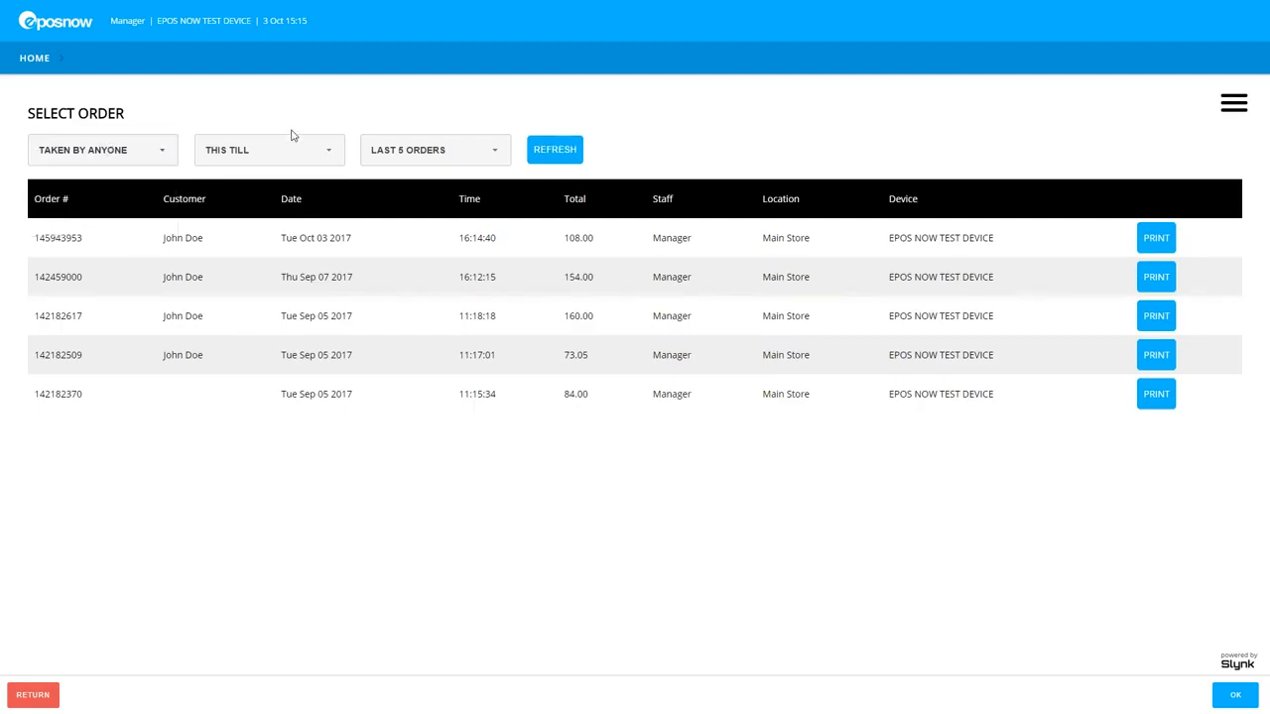
pyautogui.click(299, 144)
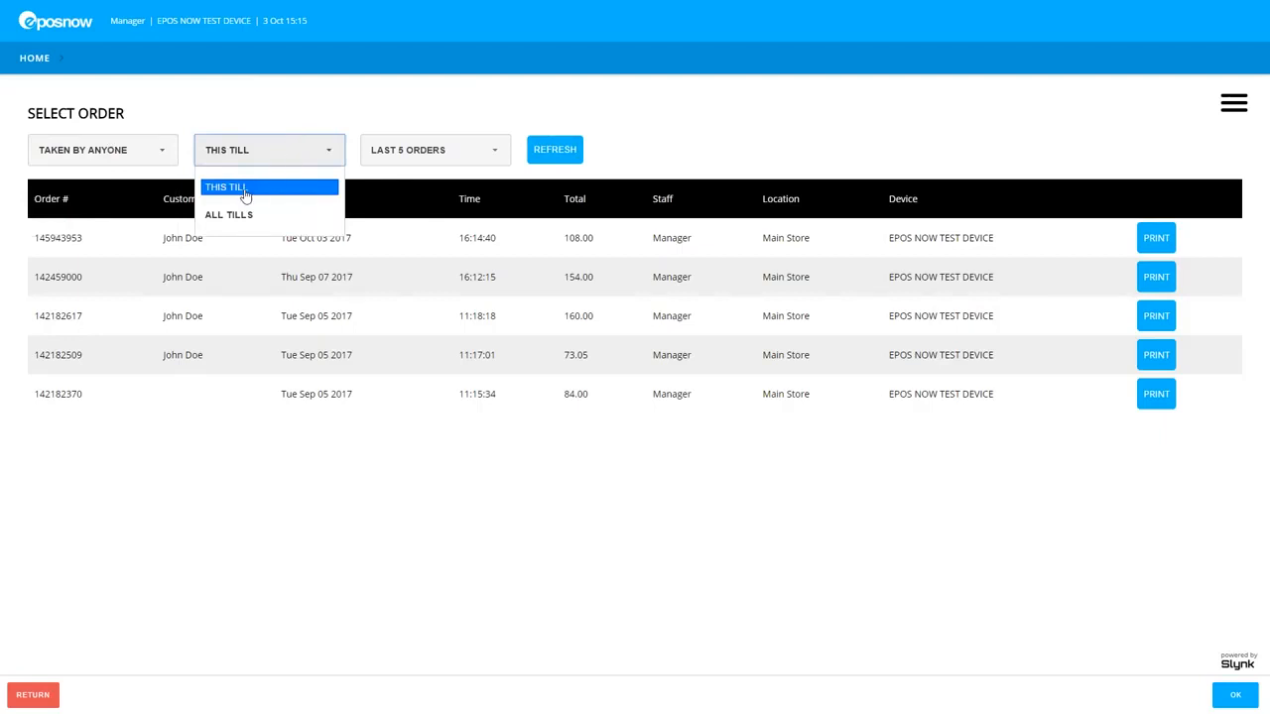
pyautogui.click(368, 125)
pyautogui.click(452, 161)
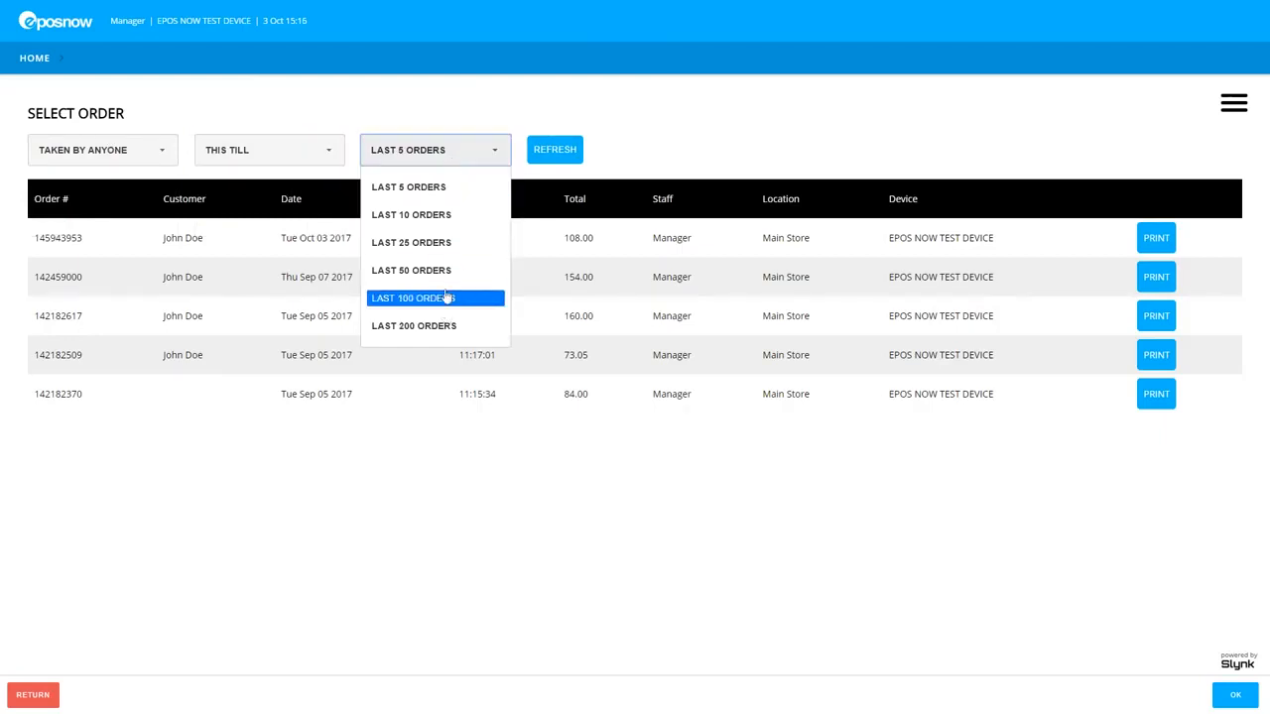
pyautogui.click(446, 215)
pyautogui.click(268, 157)
pyautogui.click(256, 205)
pyautogui.click(556, 154)
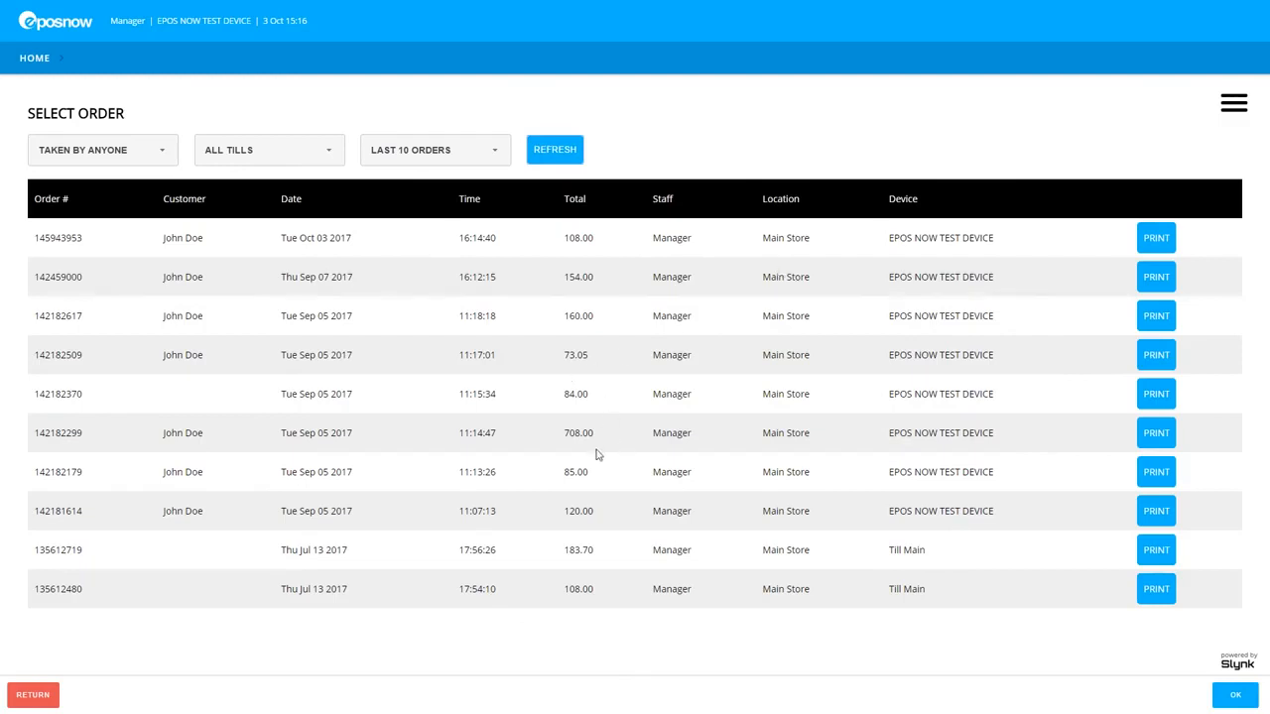
# Step: Print the 708.00 order with the Demo Invoice template, and choose to select another template for it
pyautogui.click(1156, 434)
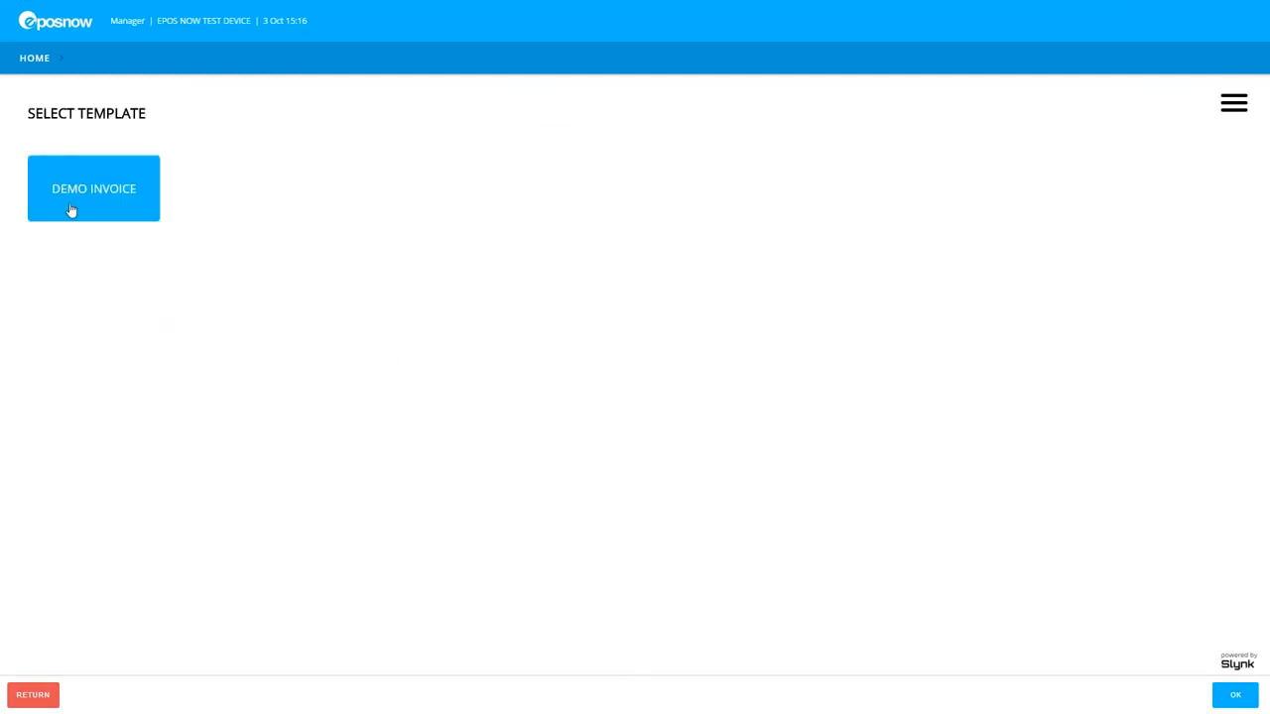
pyautogui.click(127, 193)
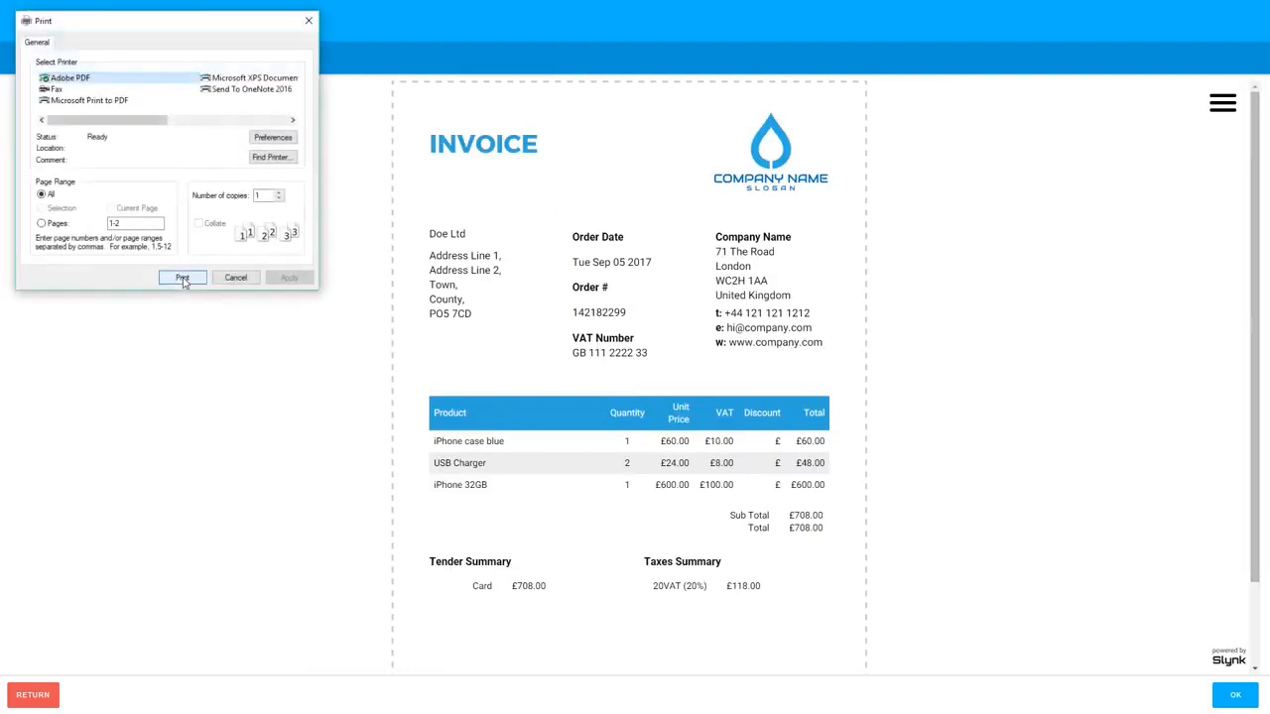
pyautogui.click(204, 276)
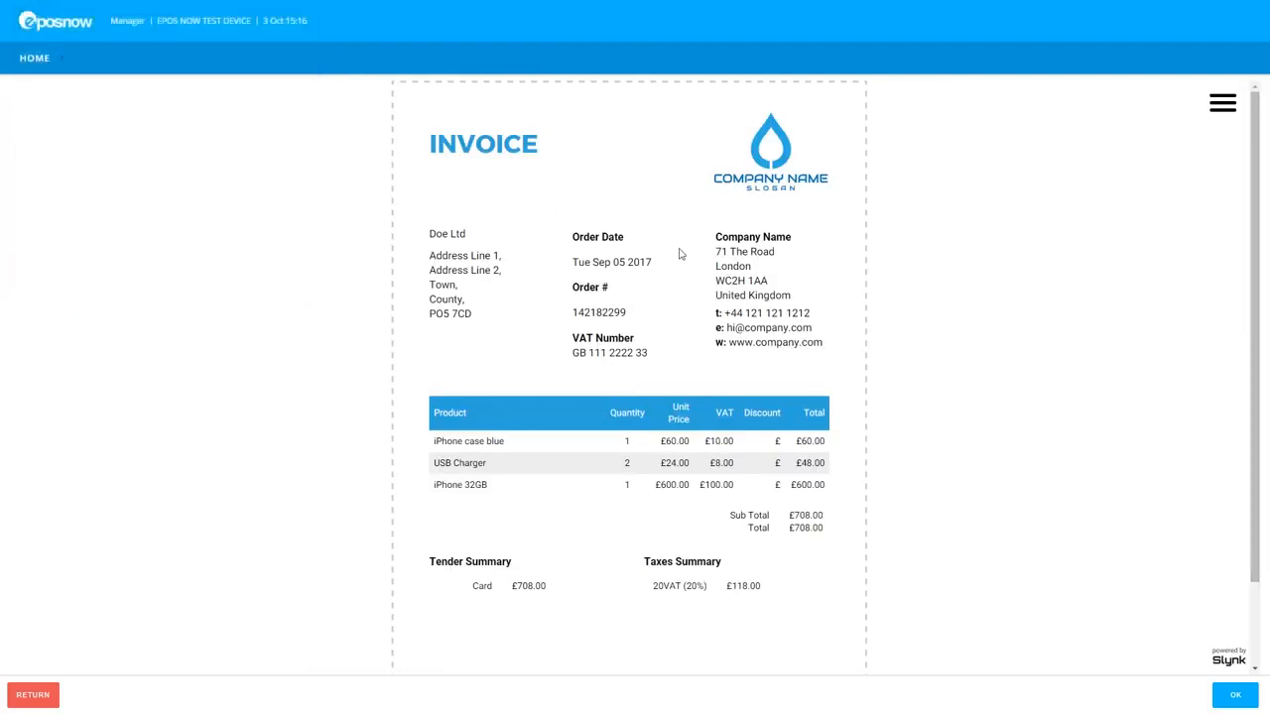
pyautogui.click(1238, 111)
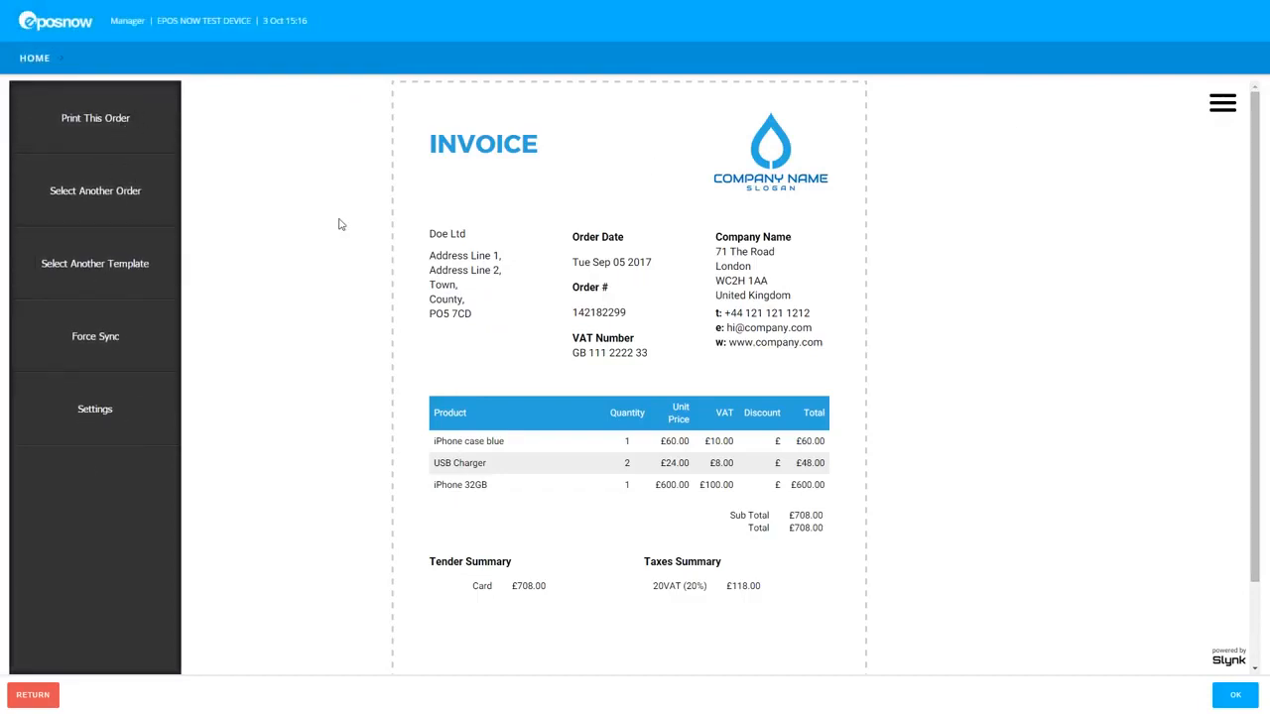
pyautogui.click(128, 267)
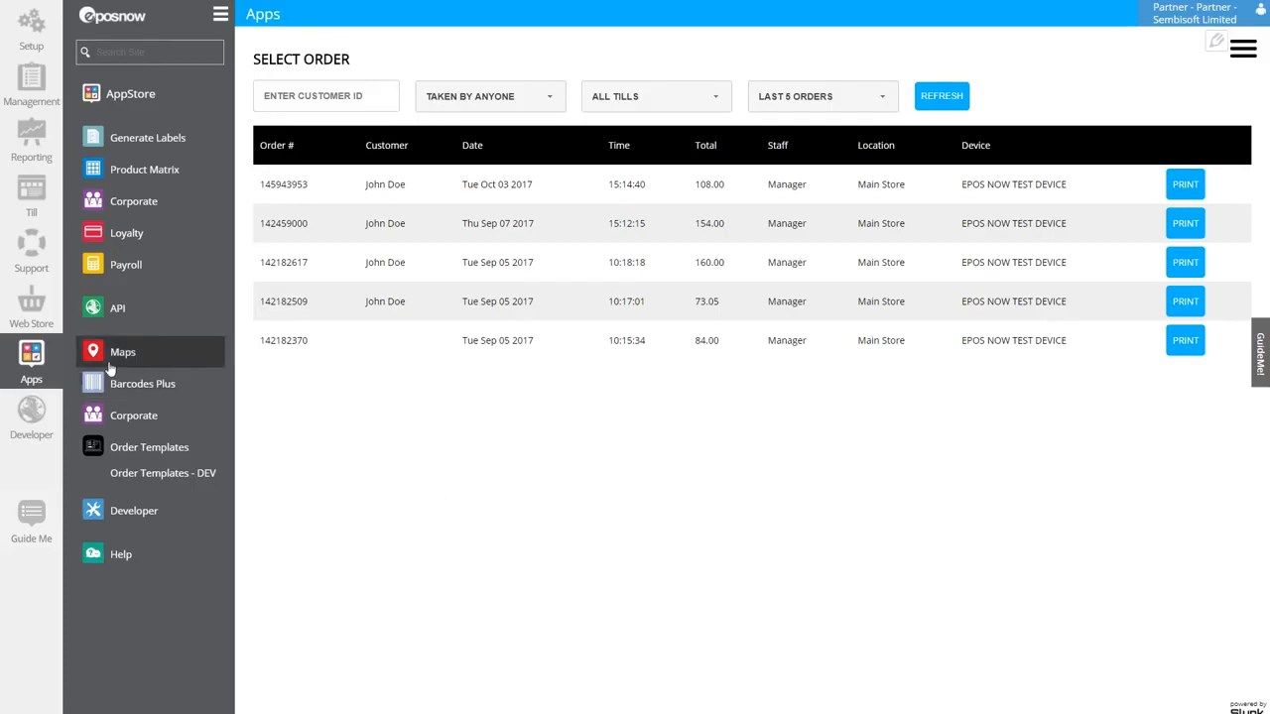
# Step: In the Epos Now Back Office, generate the Demo Invoice for the 108.00 order, cancel its print dialog, and reopen Order Templates
pyautogui.click(181, 454)
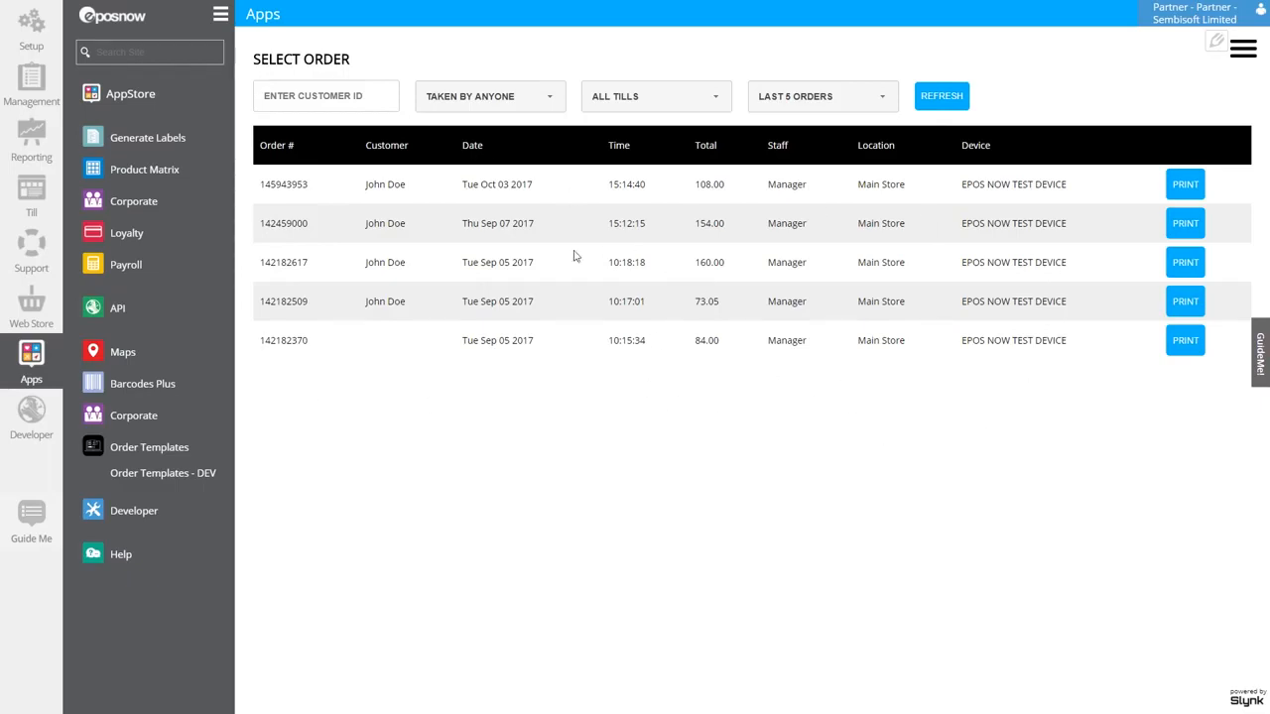
pyautogui.click(1195, 195)
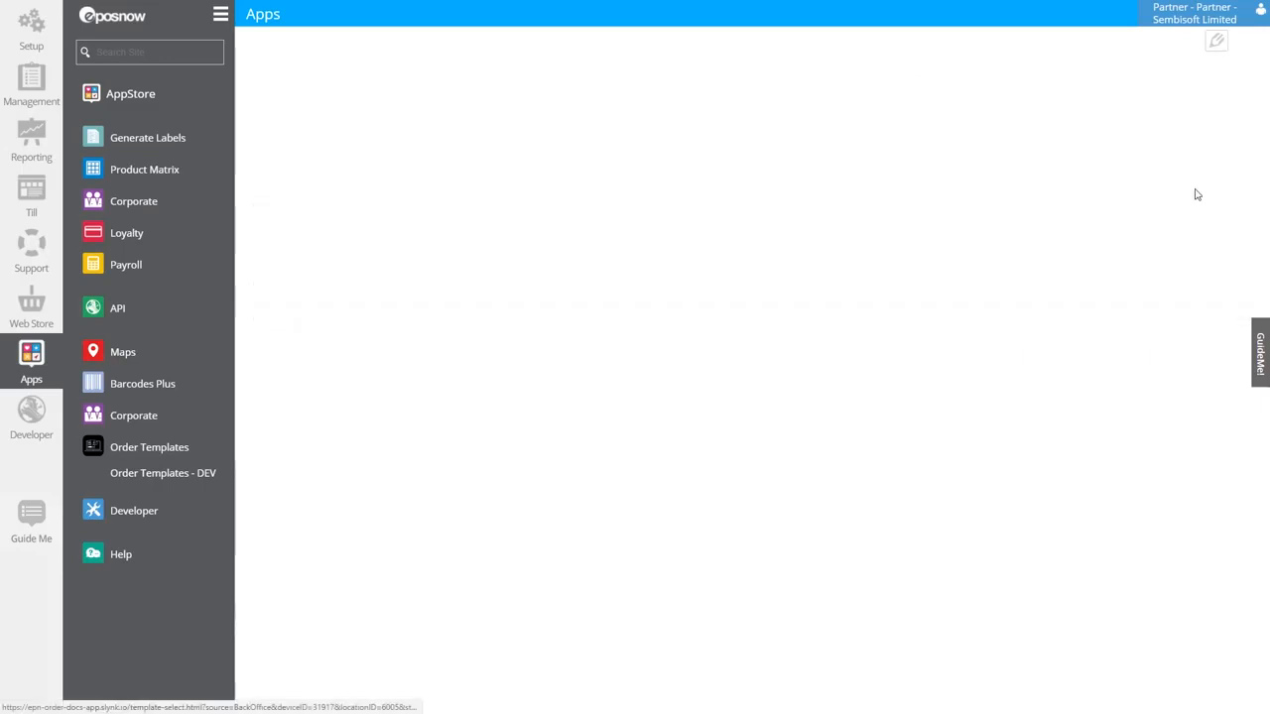
pyautogui.click(329, 161)
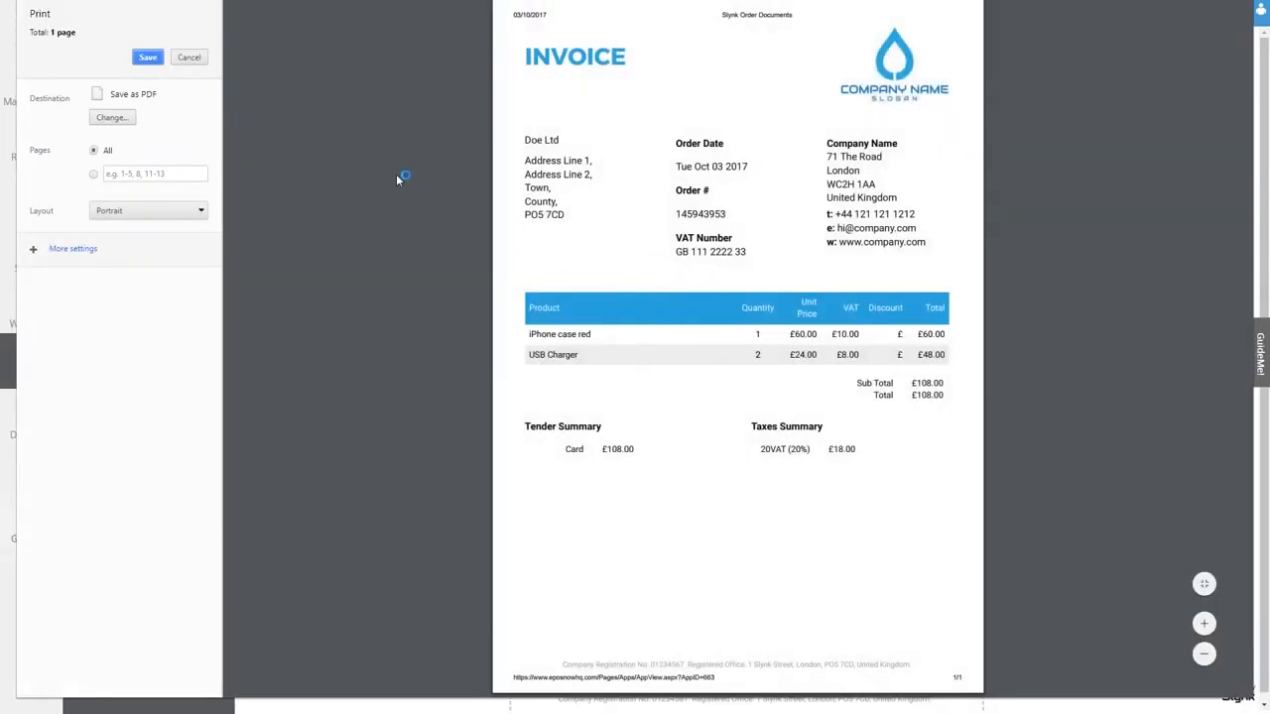
pyautogui.click(184, 59)
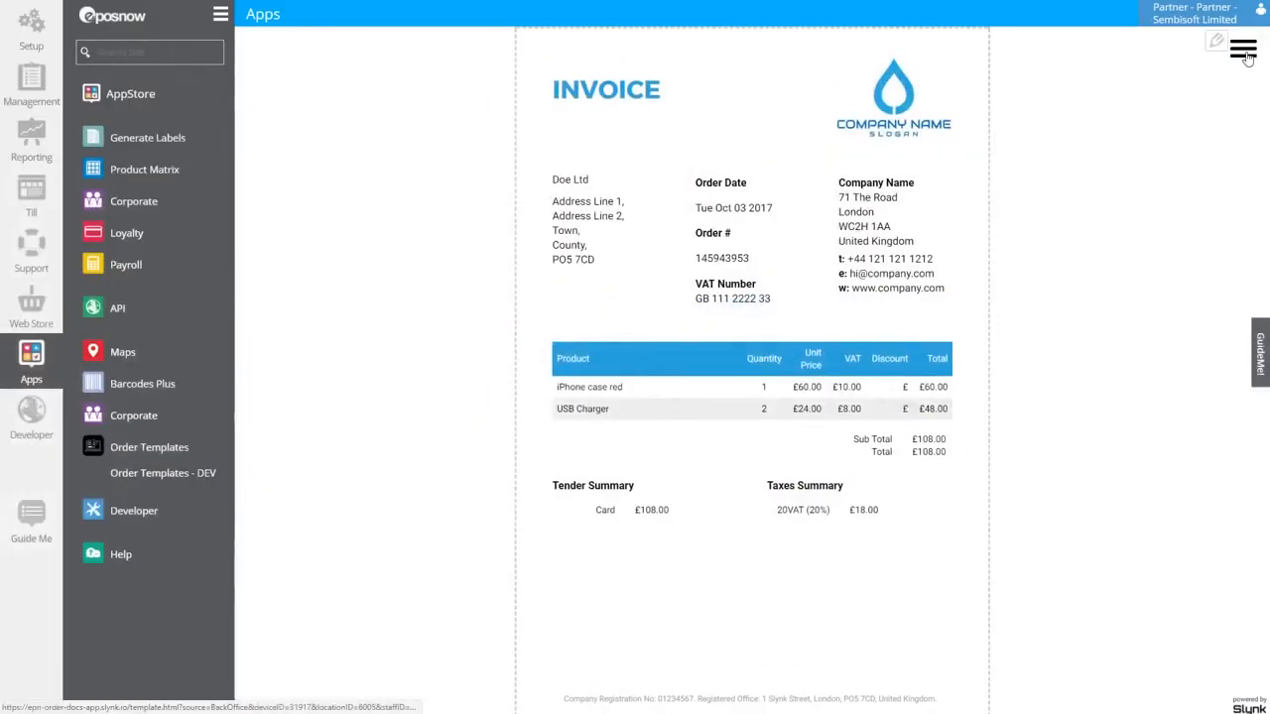
pyautogui.click(159, 458)
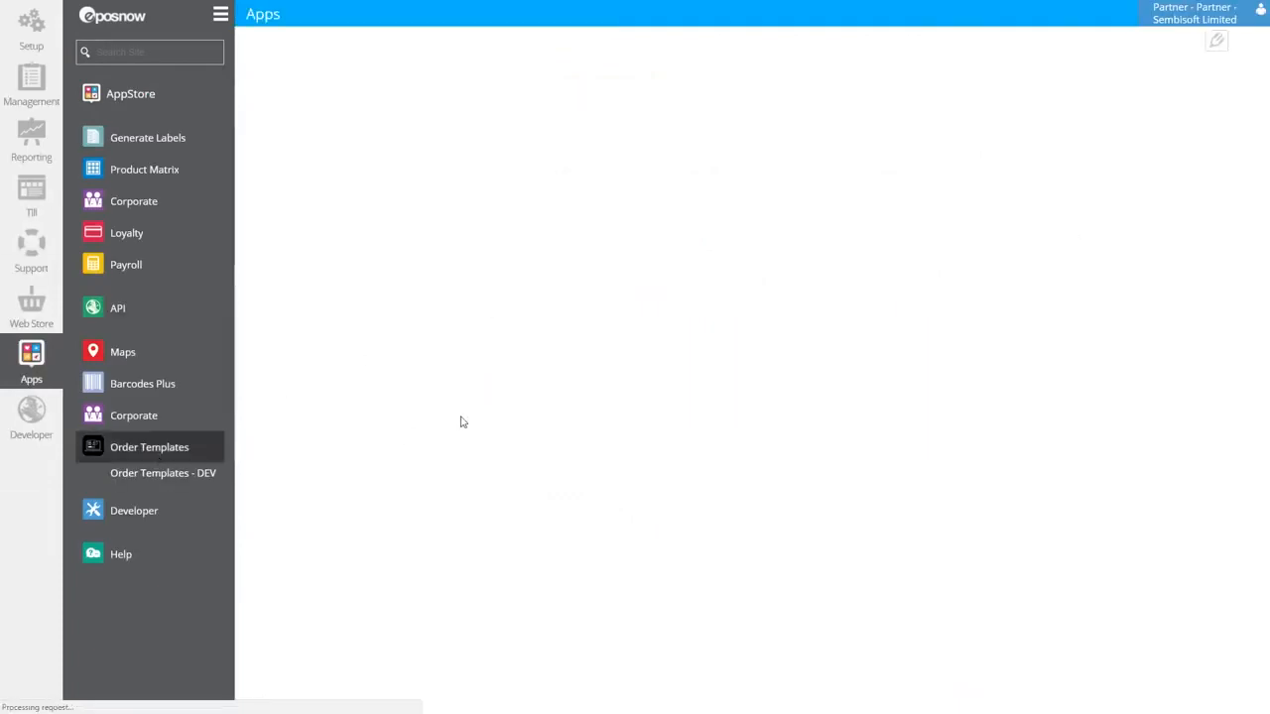